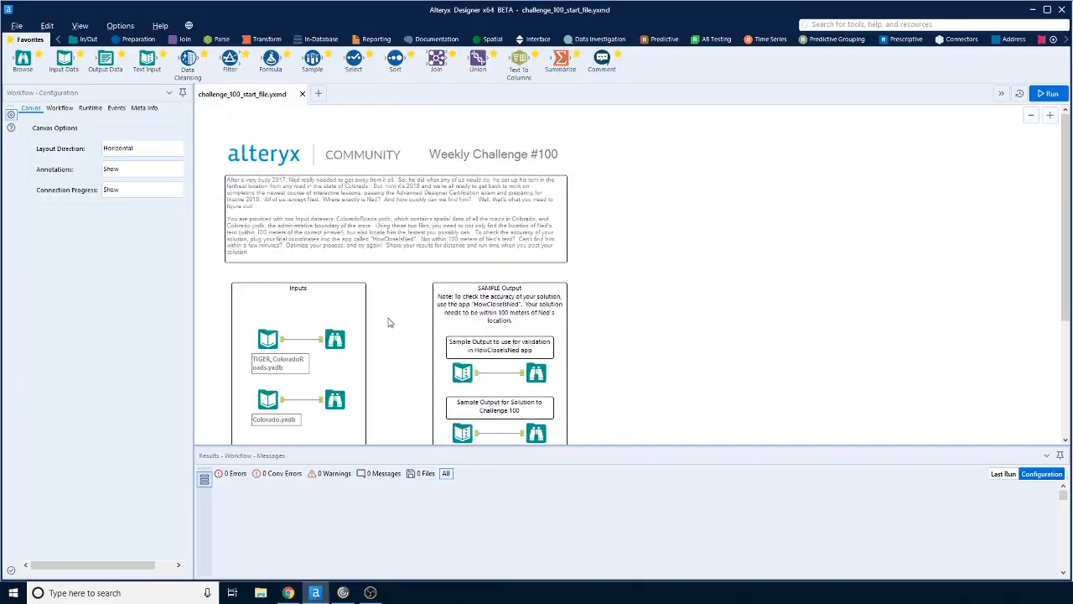
Preview the records of the TIGER_ColoradoRoads.yxdb and Colorado.yxdb input datasets
{"action": "scroll", "coordinate": [388, 322], "scroll_direction": "down", "scroll_amount": 1}
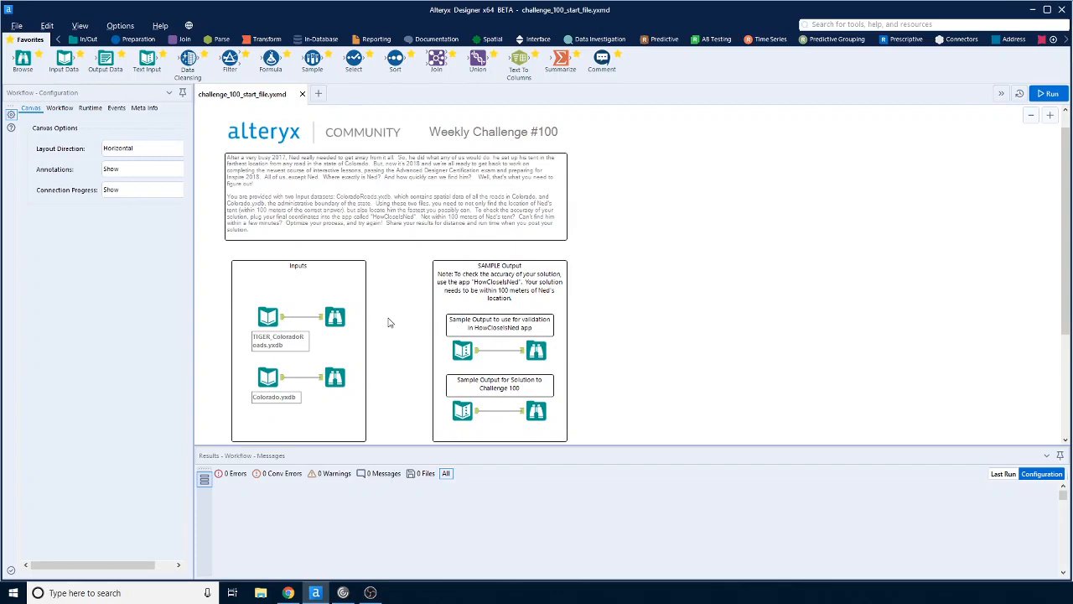
{"action": "left_click", "coordinate": [270, 318]}
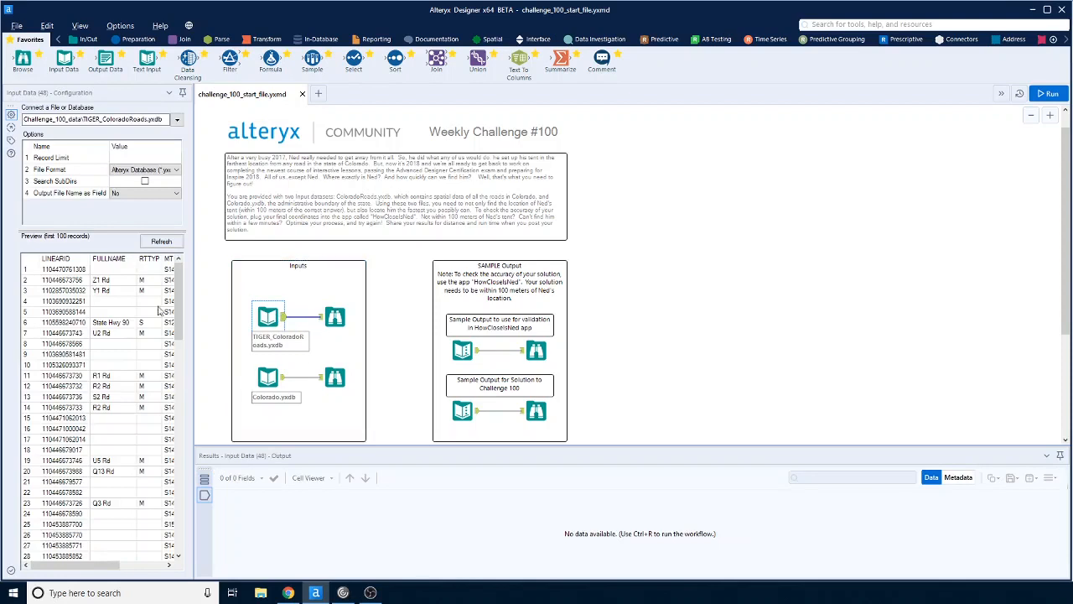
{"action": "mouse_move", "coordinate": [83, 568]}
{"action": "left_mouse_down"}
{"action": "mouse_move", "coordinate": [171, 567]}
{"action": "mouse_move", "coordinate": [83, 568]}
{"action": "left_mouse_up"}
{"action": "scroll", "coordinate": [75, 306], "scroll_direction": "down", "scroll_amount": 7}
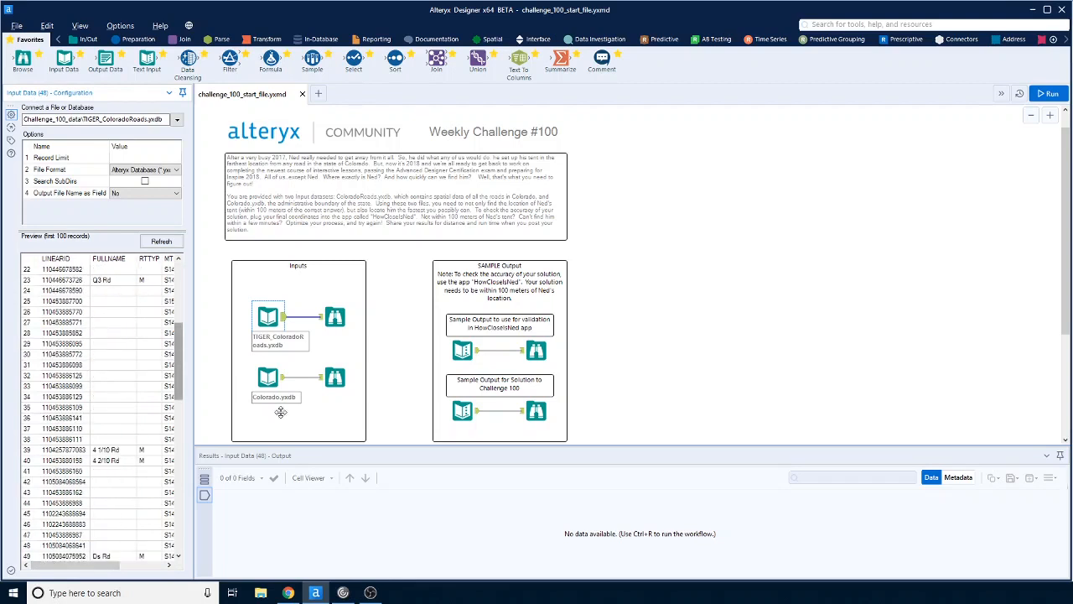
{"action": "left_click", "coordinate": [283, 384]}
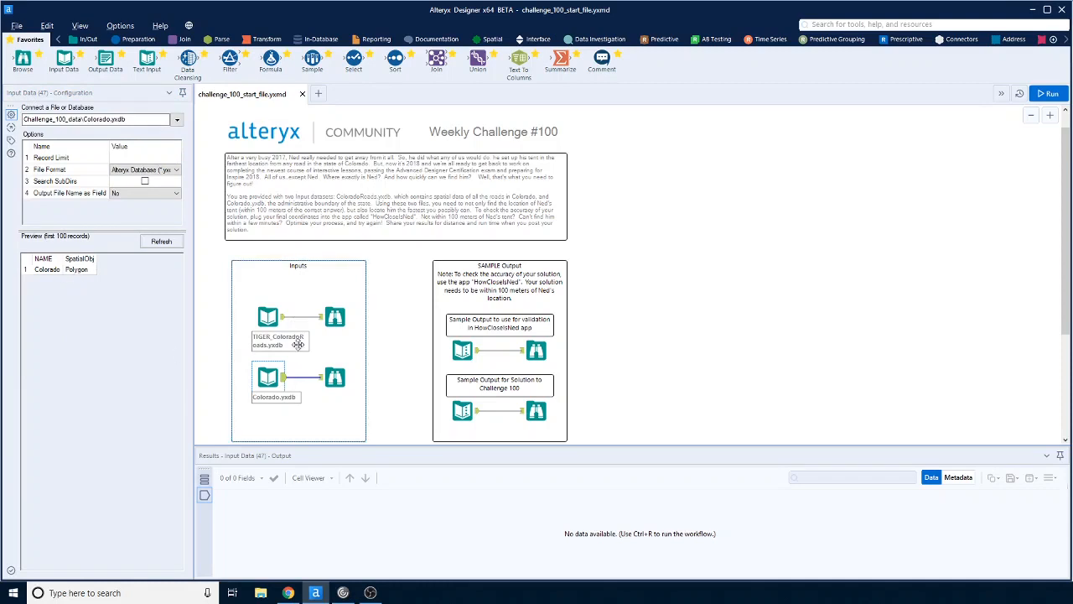
{"action": "left_click", "coordinate": [277, 318]}
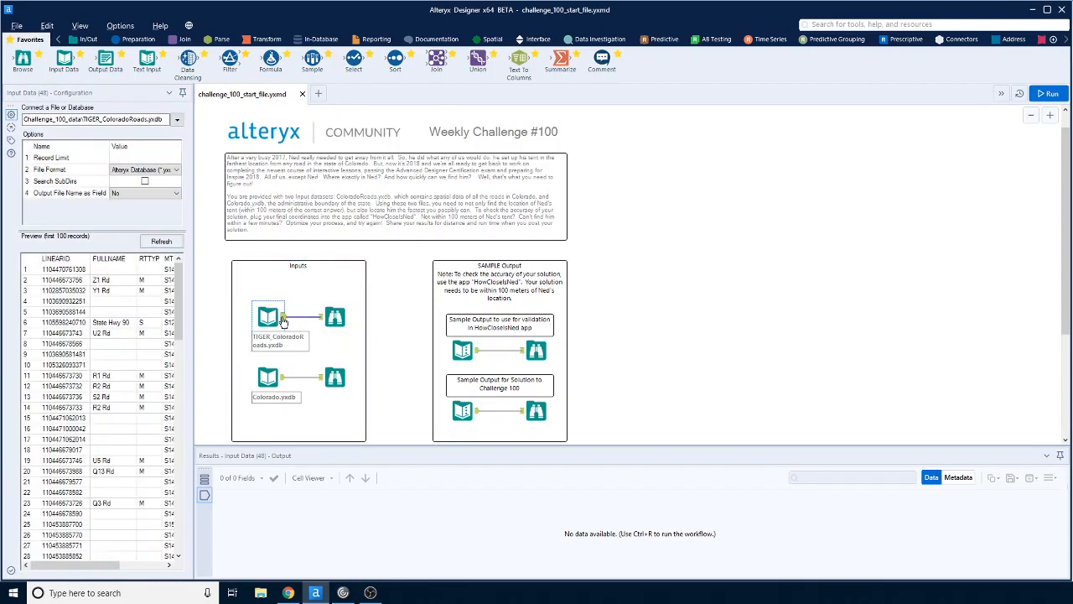
Run the workflow and display the roads output in a widened Browse map with the Alteryx Streets base map
{"action": "key", "text": "ctrl+r"}
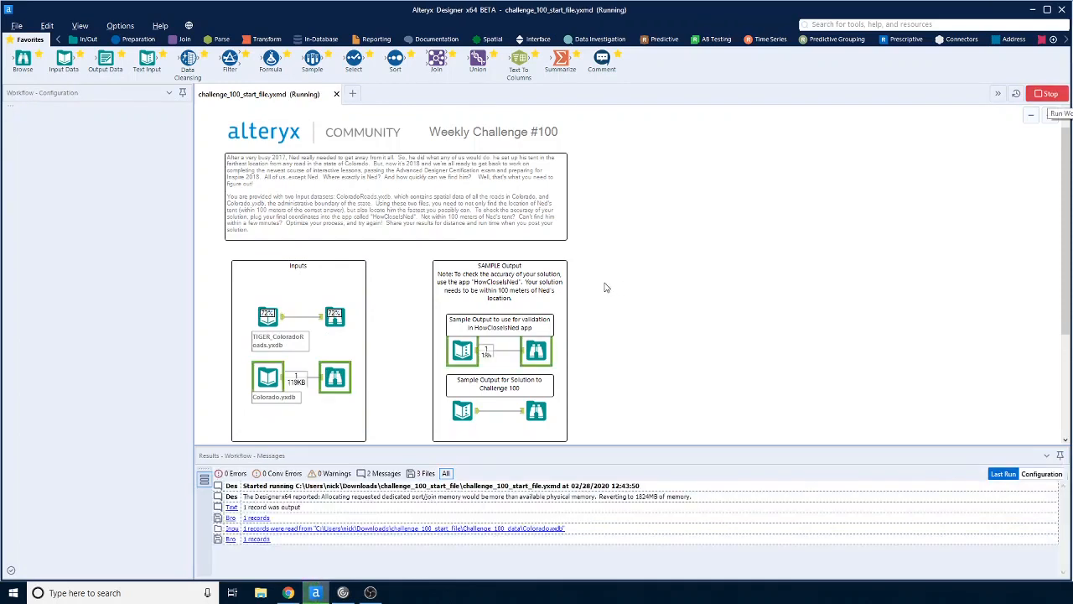
{"action": "left_click", "coordinate": [336, 319]}
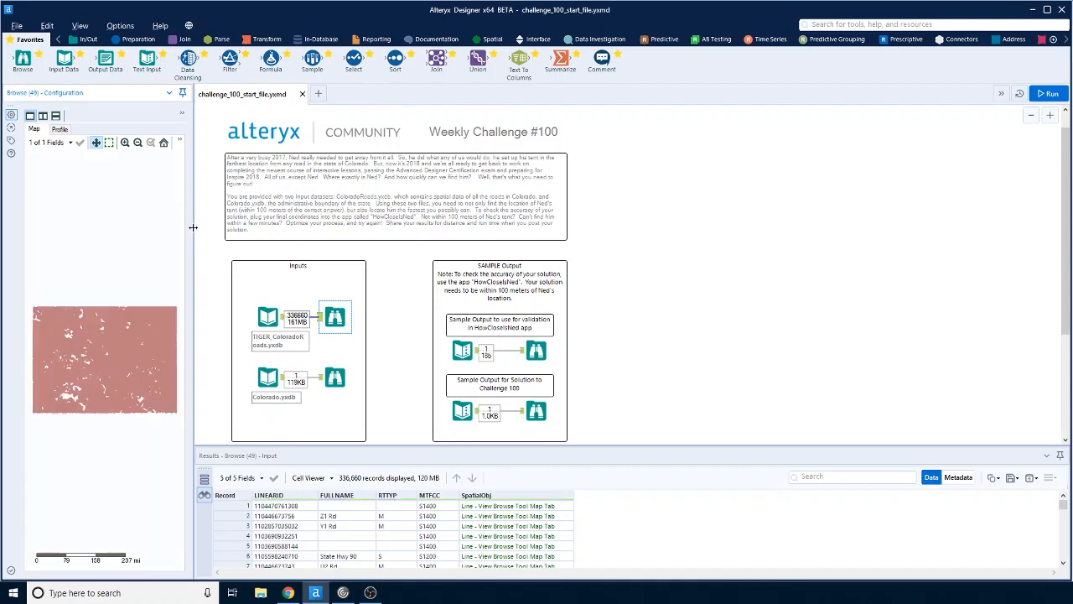
{"action": "left_click_drag", "start_coordinate": [193, 228], "coordinate": [272, 228]}
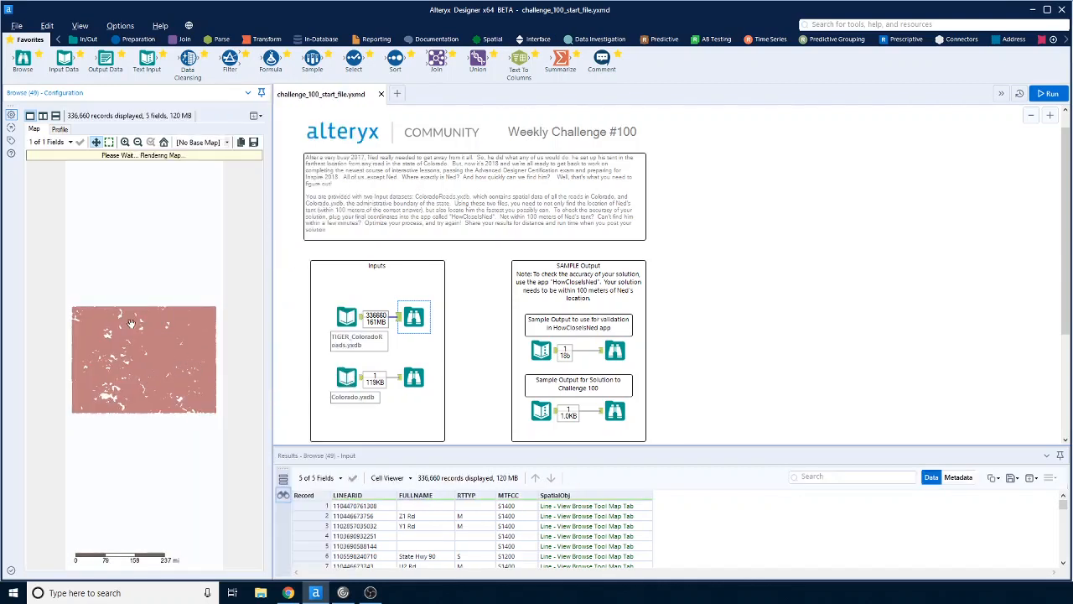
{"action": "left_click", "coordinate": [225, 144]}
{"action": "left_click", "coordinate": [208, 213]}
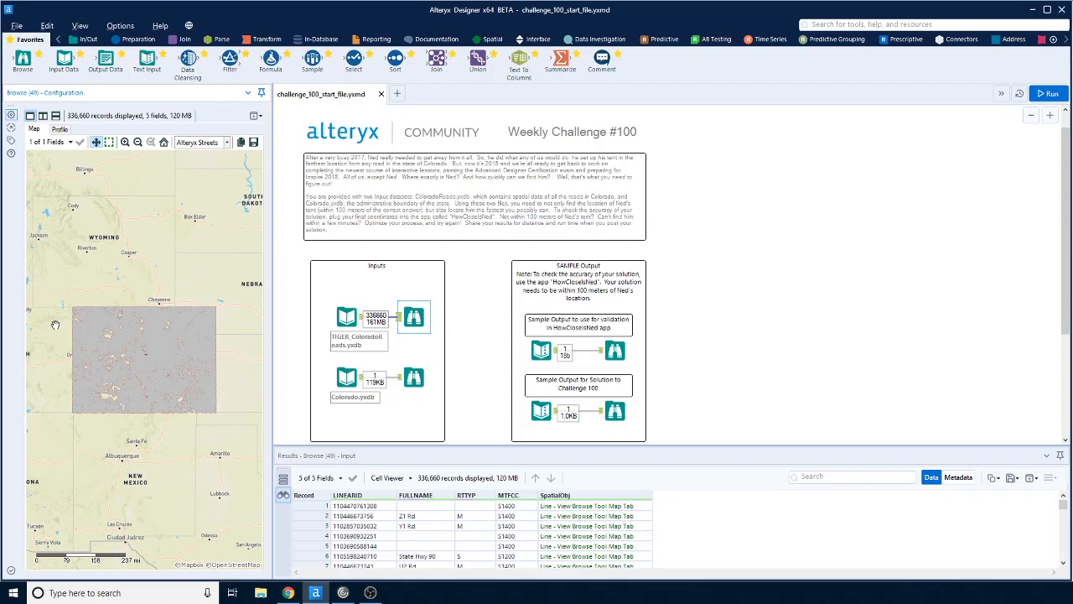
Move the roads Browse tool out past the sample output container and insert a Buffer tool on its connection
{"action": "left_click_drag", "start_coordinate": [413, 317], "coordinate": [938, 310]}
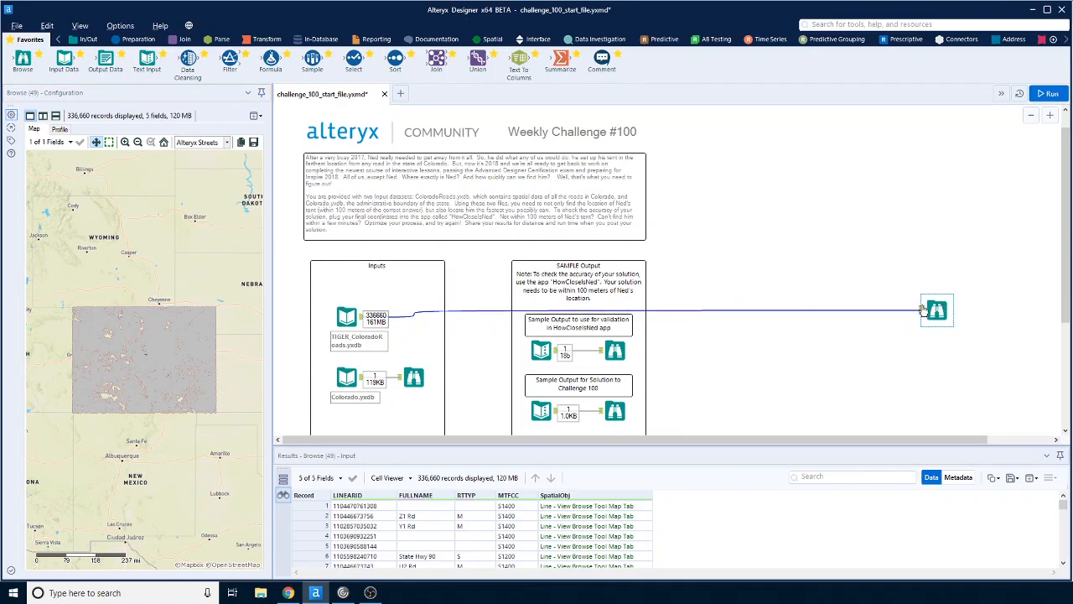
{"action": "left_click_drag", "start_coordinate": [937, 310], "coordinate": [990, 305]}
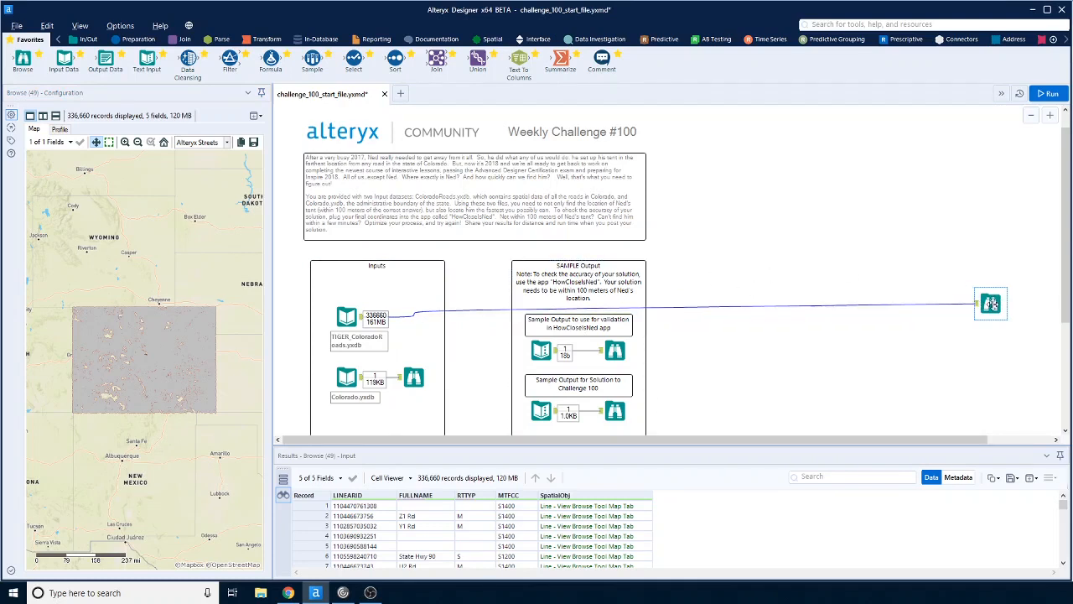
{"action": "left_click", "coordinate": [493, 39]}
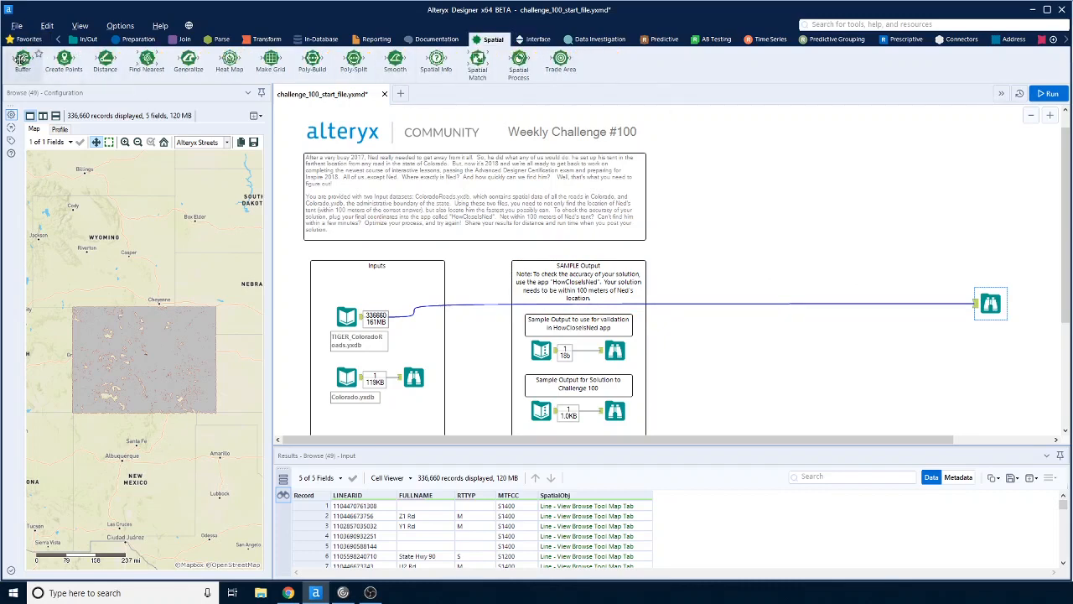
{"action": "left_click_drag", "start_coordinate": [22, 58], "coordinate": [690, 304]}
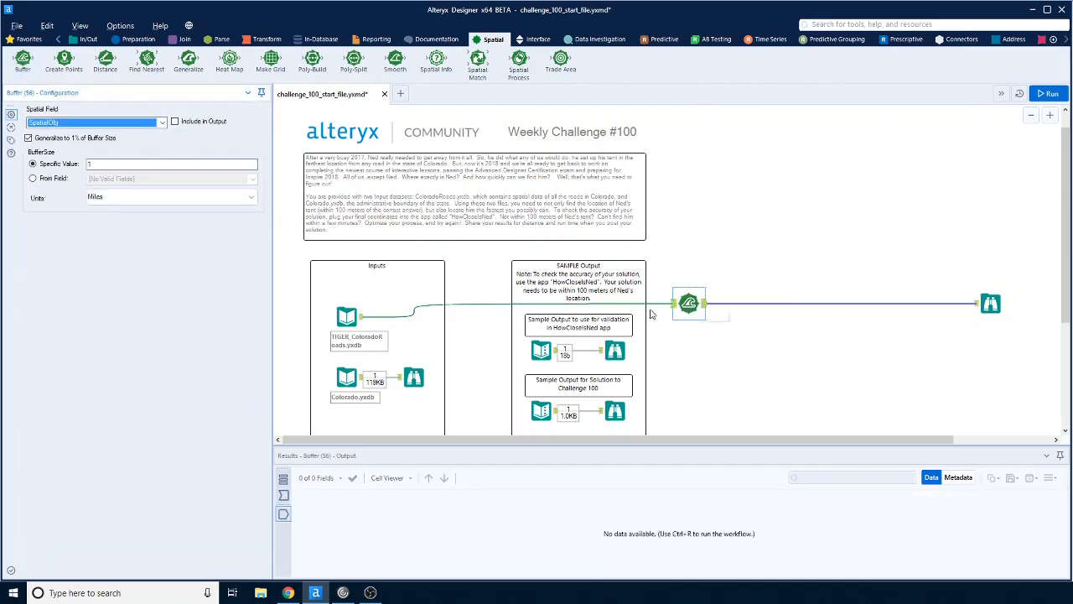
Set the Buffer tool's specific value to 5 and its units to Kilometers
{"action": "left_click", "coordinate": [92, 164]}
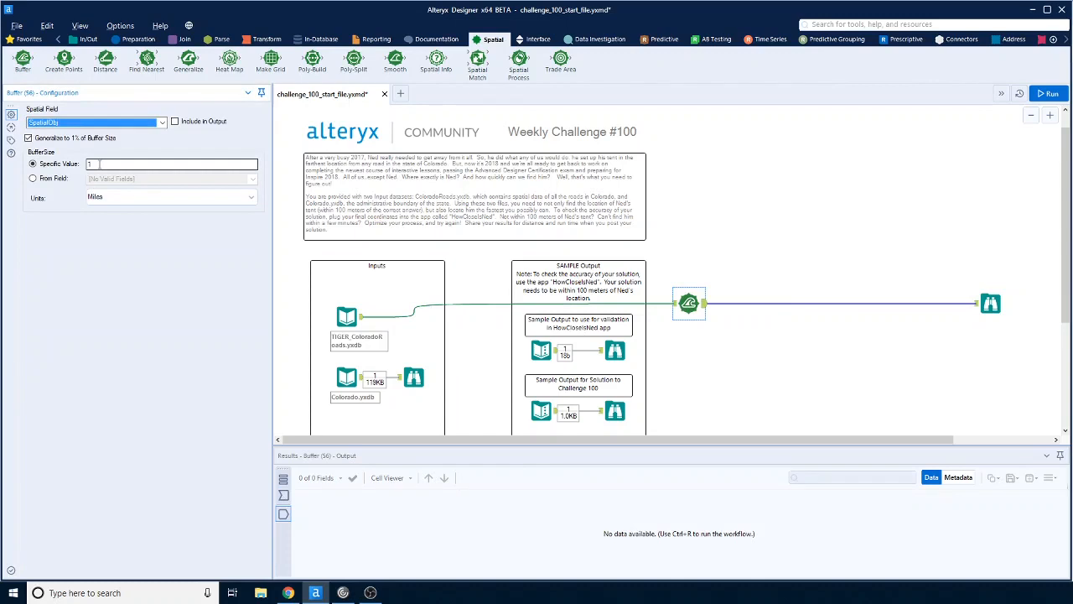
{"action": "double_click", "coordinate": [86, 165]}
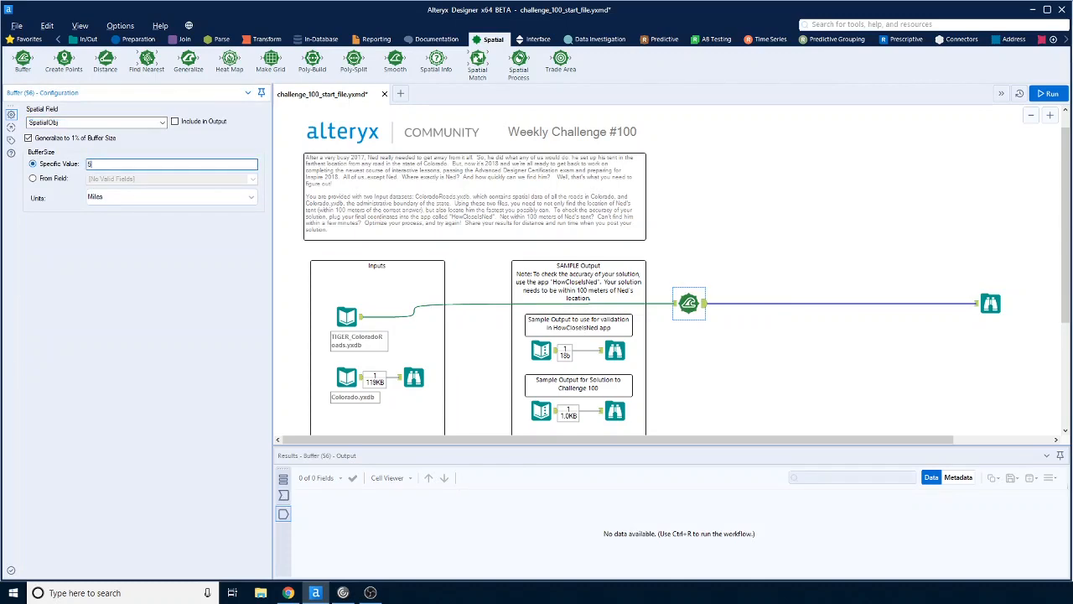
{"action": "type", "text": "5"}
{"action": "left_click", "coordinate": [134, 201]}
{"action": "left_click", "coordinate": [122, 224]}
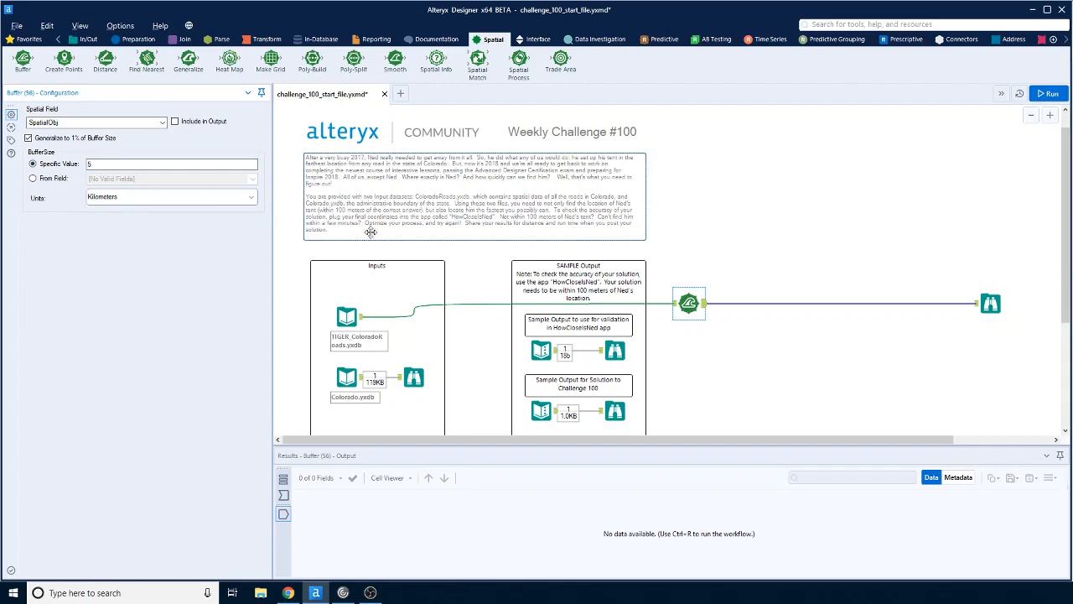
Run the workflow and zoom the Browse map in on the uncovered gap in southwestern Colorado
{"action": "left_click", "coordinate": [1051, 94]}
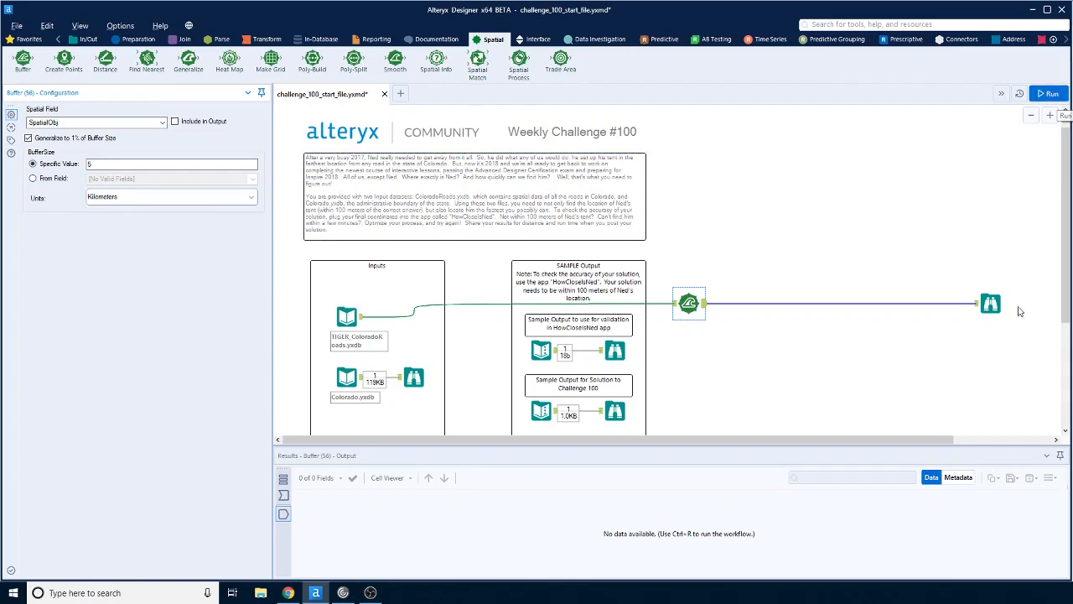
{"action": "left_click", "coordinate": [1051, 94]}
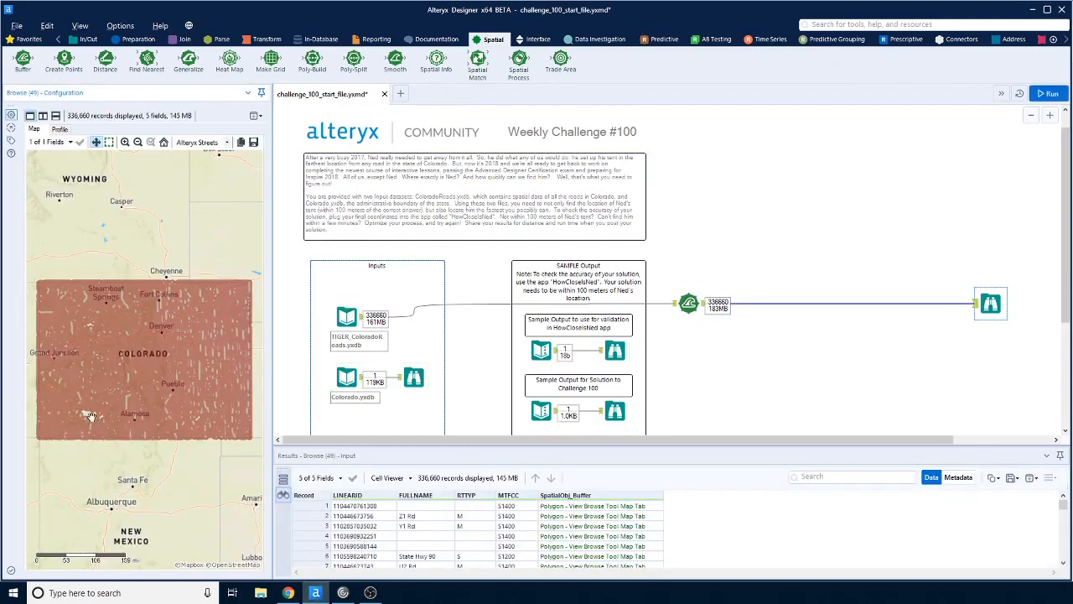
{"action": "scroll", "coordinate": [95, 419], "scroll_direction": "up", "scroll_amount": 5}
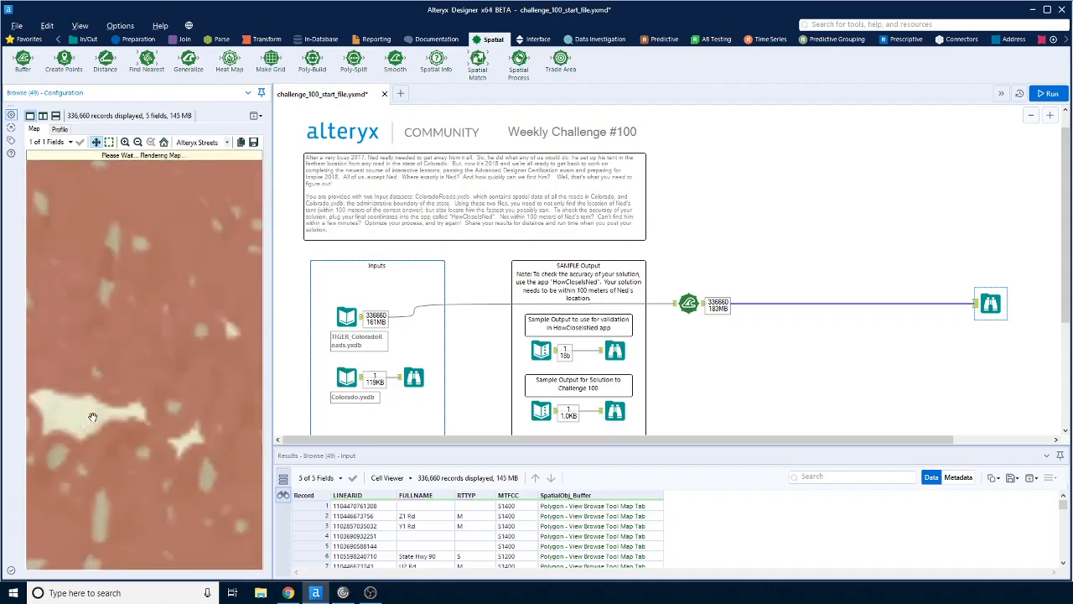
{"action": "left_click_drag", "start_coordinate": [98, 417], "coordinate": [134, 403]}
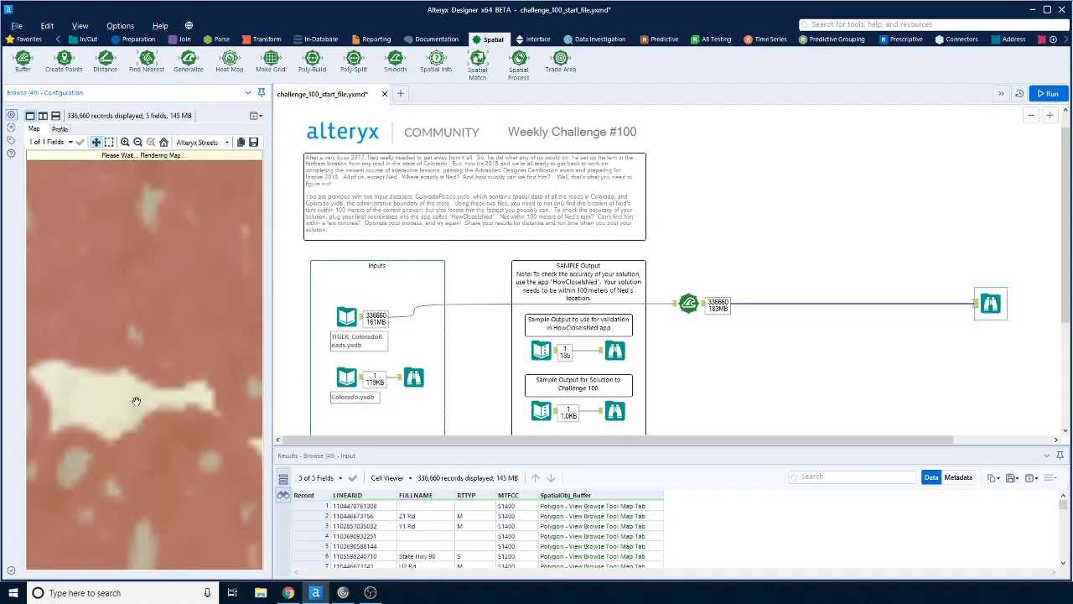
Widen the configuration area and examine the gap between the road buffers on the larger Browse map
{"action": "left_click", "coordinate": [274, 348]}
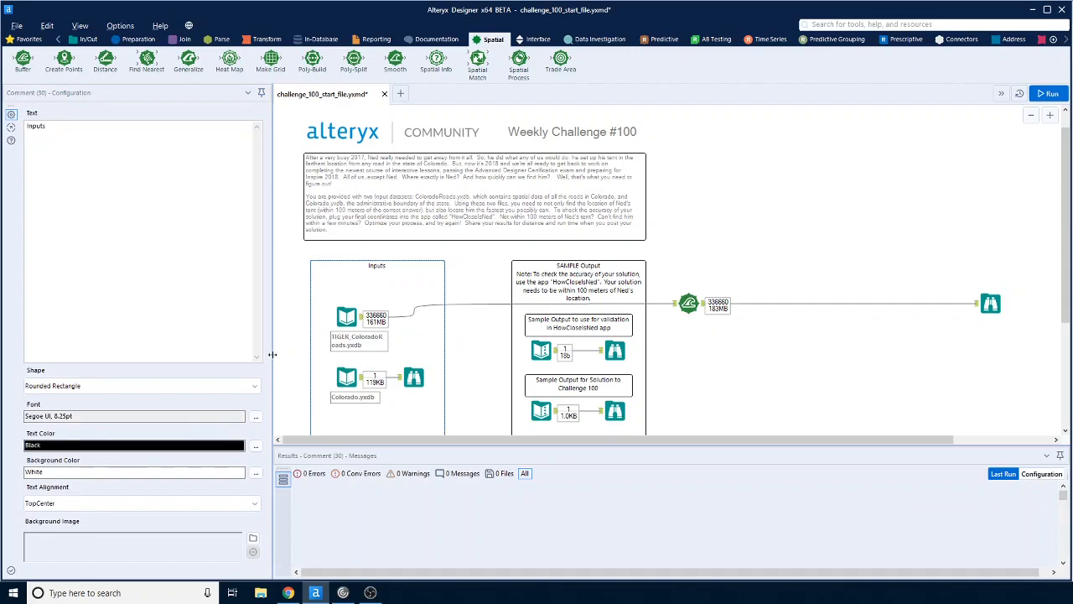
{"action": "left_click_drag", "start_coordinate": [490, 349], "coordinate": [508, 349]}
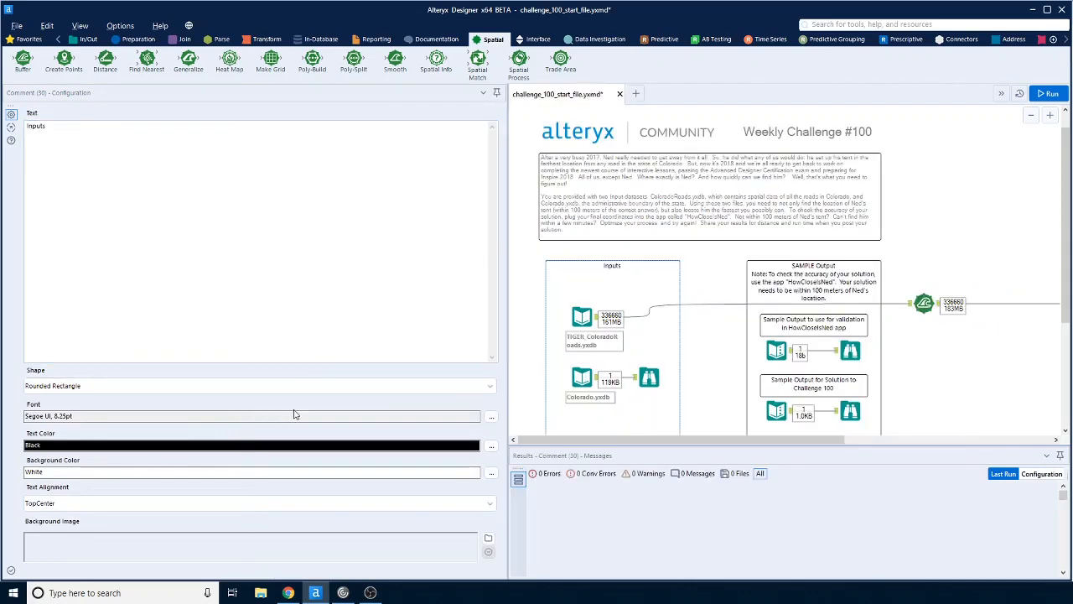
{"action": "scroll", "coordinate": [941, 388], "scroll_direction": "right", "scroll_amount": 5}
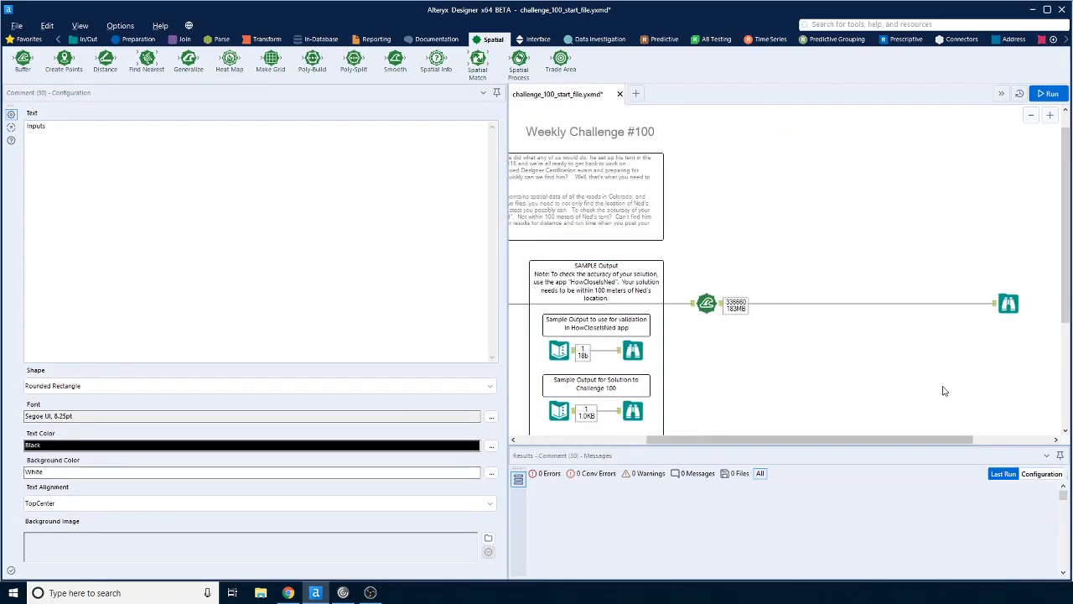
{"action": "left_click", "coordinate": [1008, 305]}
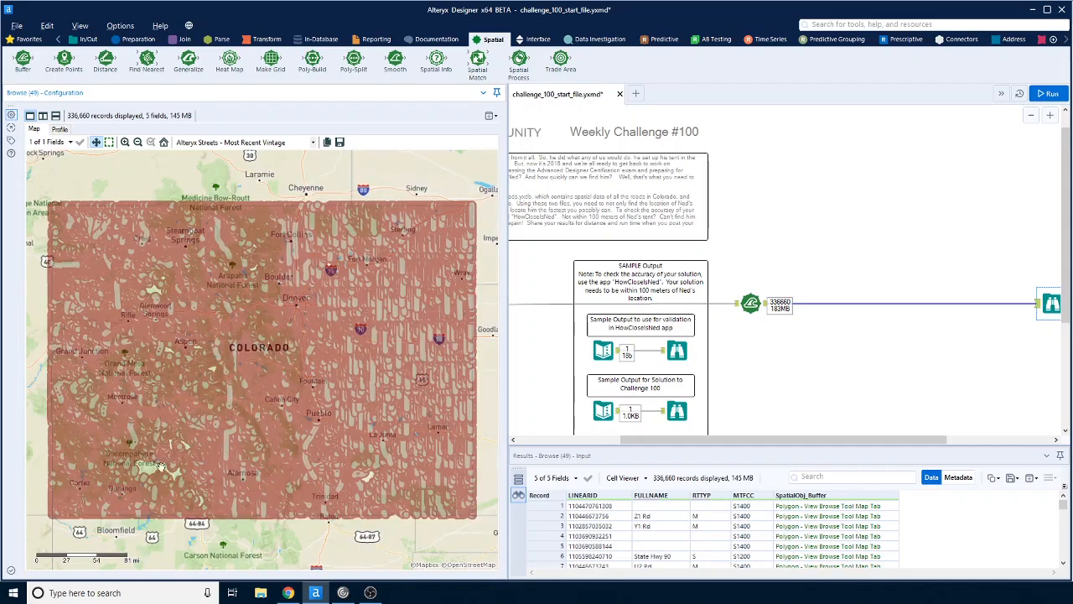
{"action": "scroll", "coordinate": [159, 466], "scroll_direction": "up", "scroll_amount": 6}
{"action": "left_click_drag", "start_coordinate": [211, 432], "coordinate": [267, 366]}
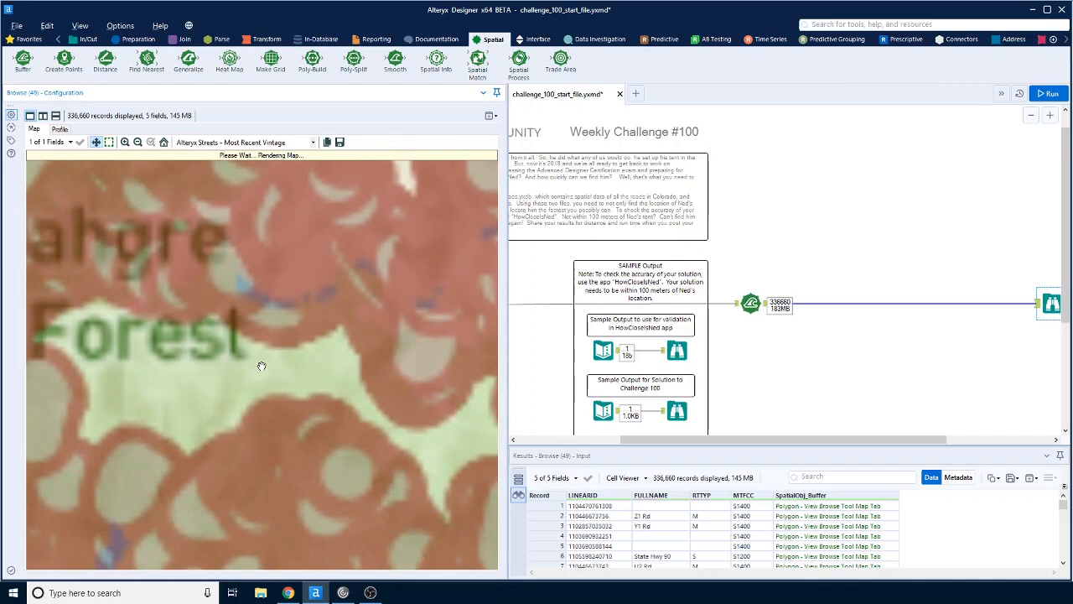
{"action": "left_click_drag", "start_coordinate": [291, 374], "coordinate": [275, 363]}
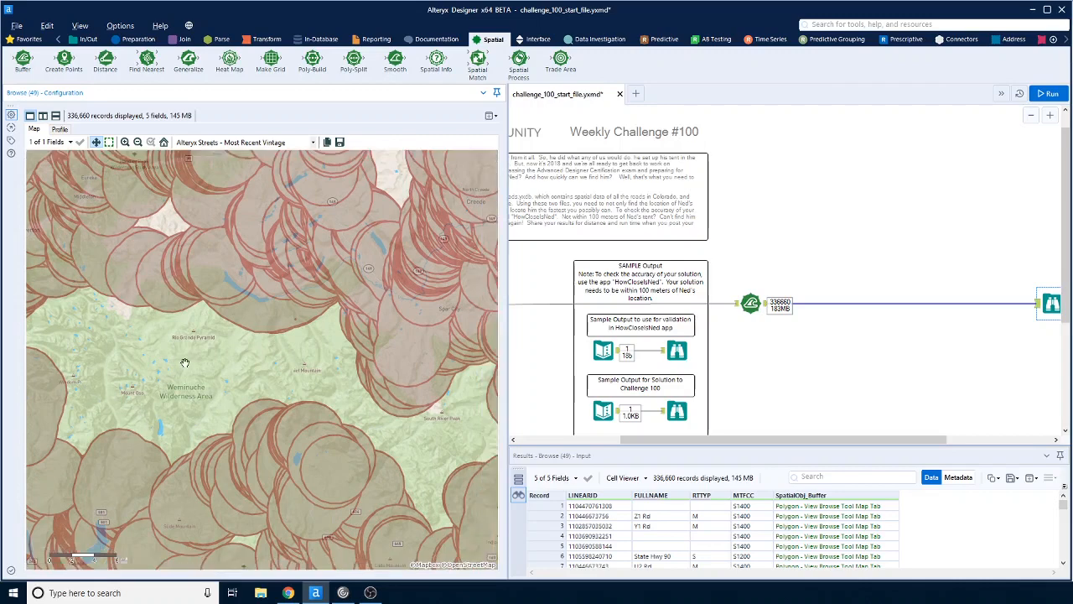
Set the Buffer tool's specific value to 8 and rerun the workflow
{"action": "left_click", "coordinate": [751, 300]}
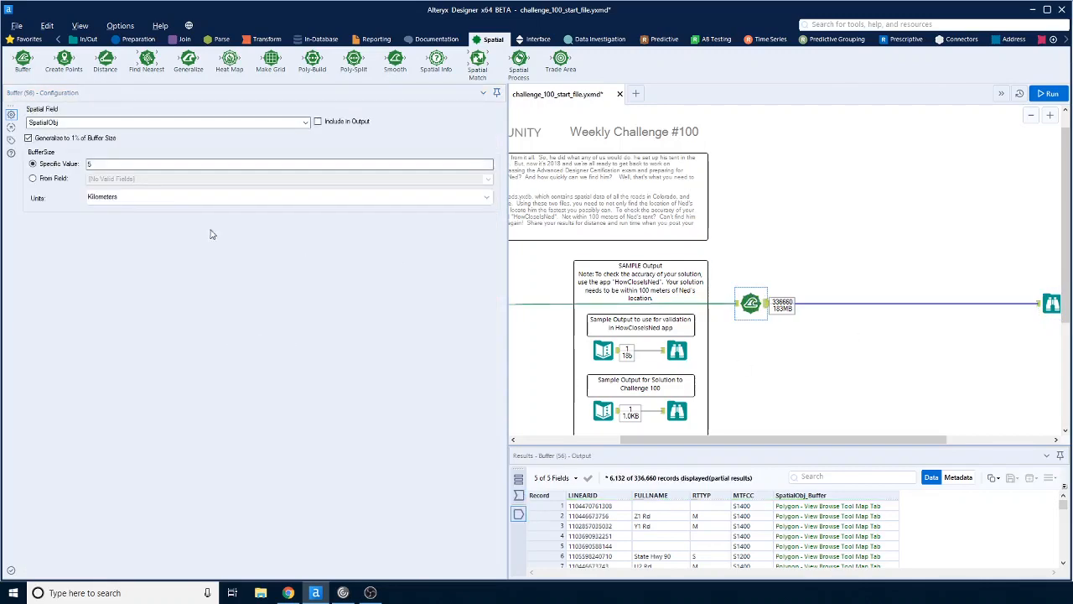
{"action": "left_click", "coordinate": [106, 165]}
{"action": "key", "text": "BackSpace"}
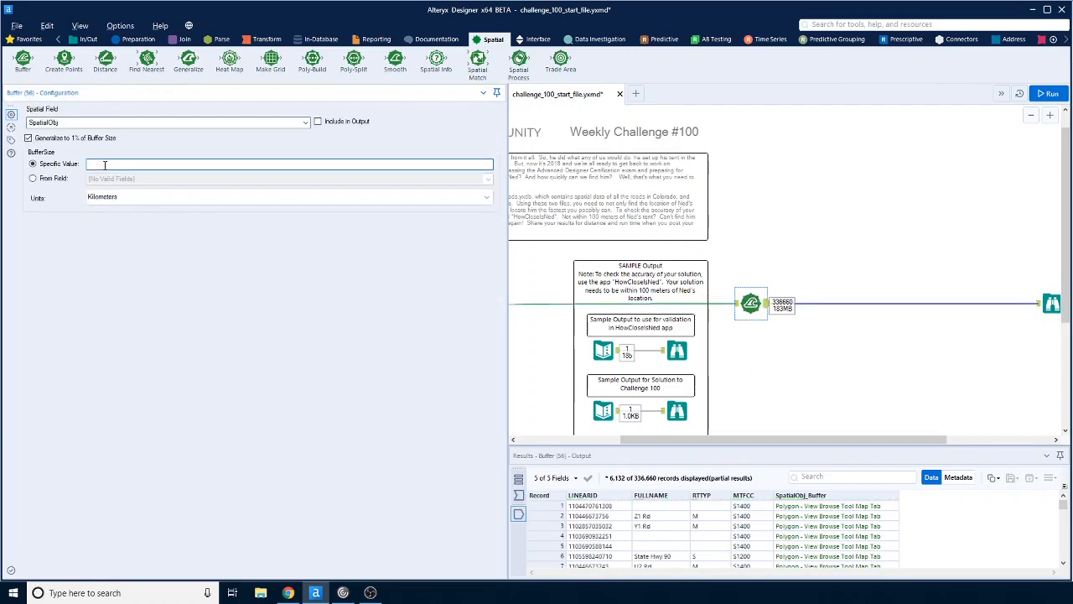
{"action": "type", "text": "8"}
{"action": "left_click", "coordinate": [1047, 93]}
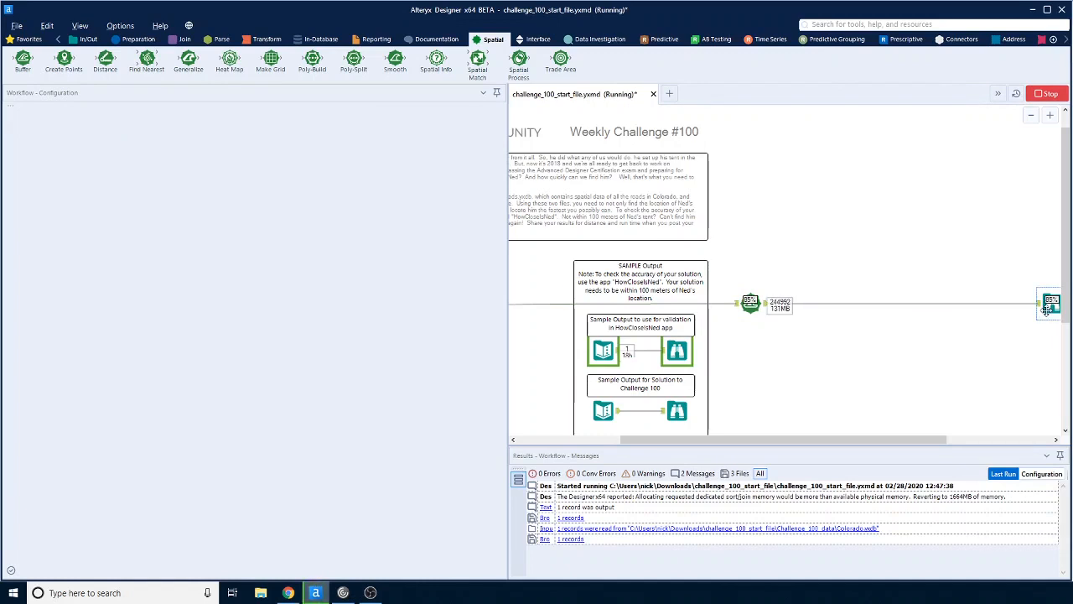
Examine the uncovered area around the Weminuche Wilderness on the updated Browse map
{"action": "left_click", "coordinate": [1048, 307]}
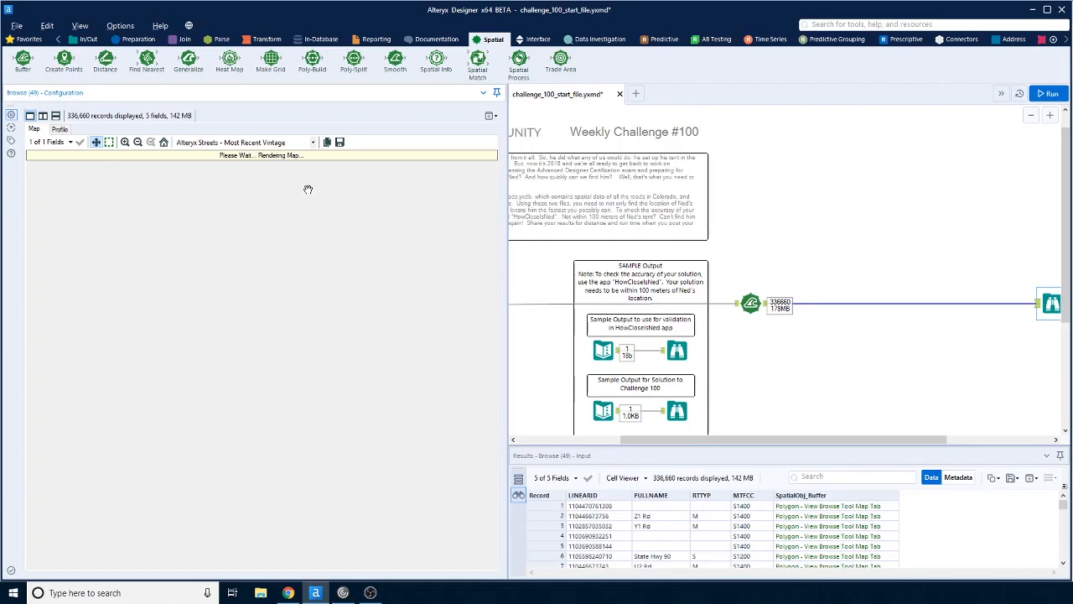
{"action": "scroll", "coordinate": [152, 467], "scroll_direction": "up", "scroll_amount": 5}
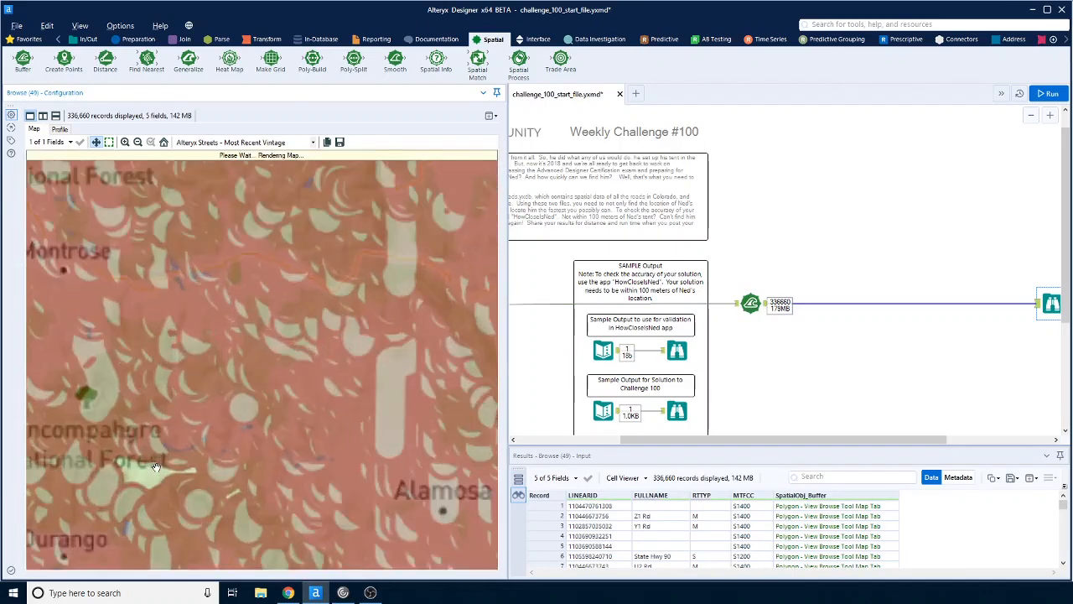
{"action": "scroll", "coordinate": [261, 423], "scroll_direction": "up", "scroll_amount": 2}
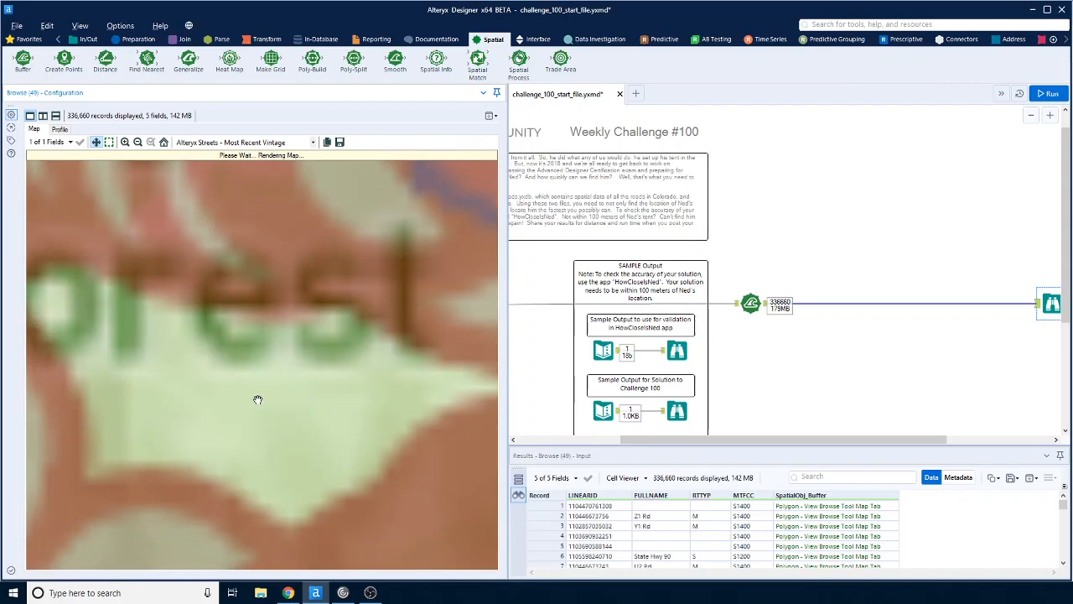
{"action": "left_click_drag", "start_coordinate": [258, 400], "coordinate": [259, 397]}
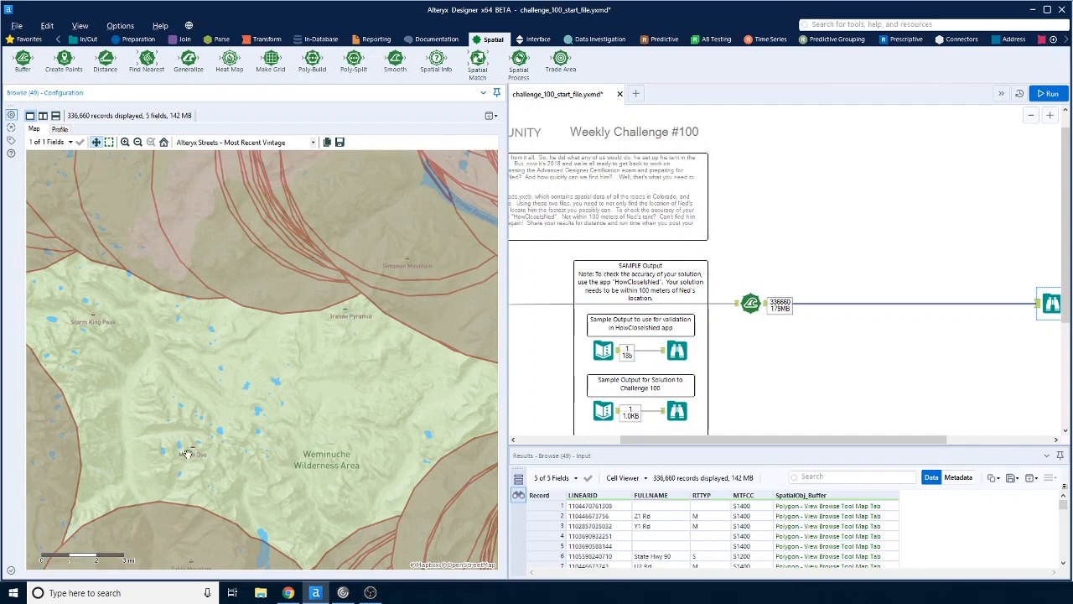
{"action": "left_click_drag", "start_coordinate": [309, 462], "coordinate": [314, 423]}
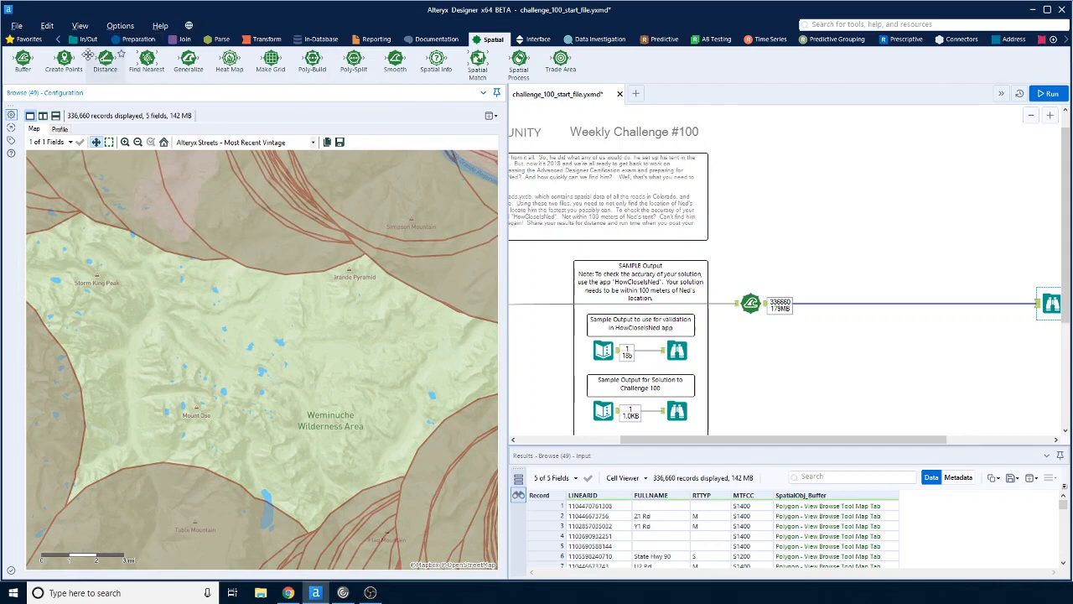
Add a Map Input tool to the canvas below the Buffer tool
{"action": "left_click", "coordinate": [97, 40]}
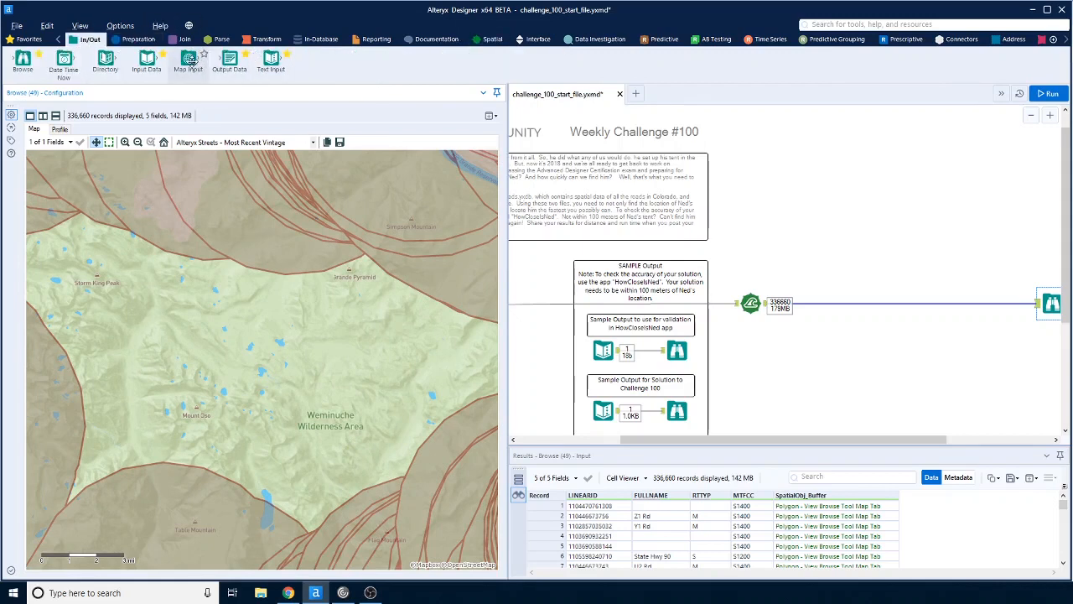
{"action": "left_click_drag", "start_coordinate": [188, 59], "coordinate": [752, 398]}
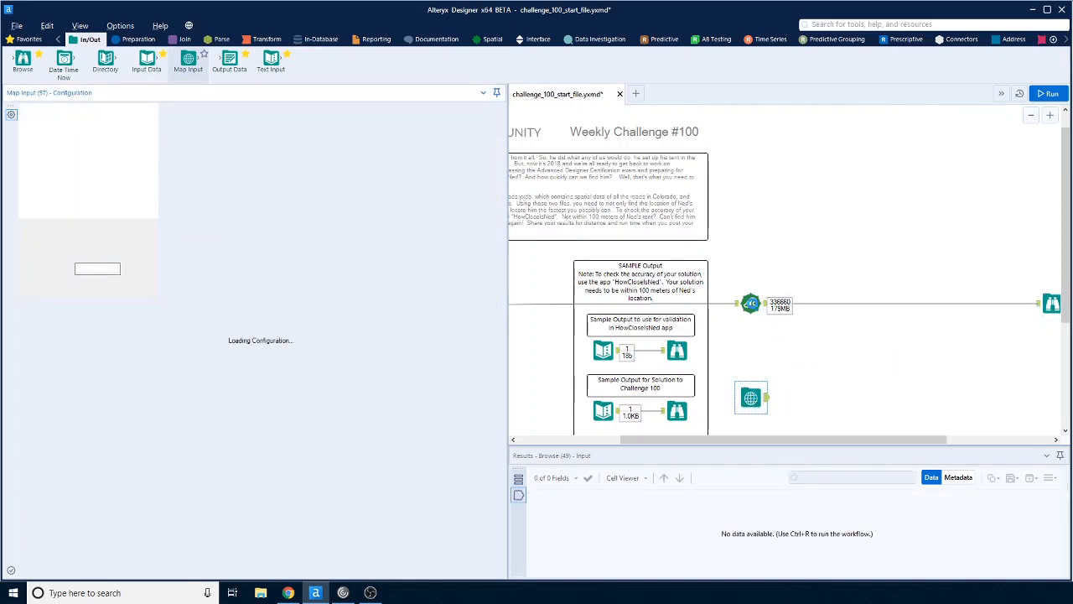
Set the Buffer tool's specific value to 10 kilometers and rerun the workflow
{"action": "left_click", "coordinate": [757, 310]}
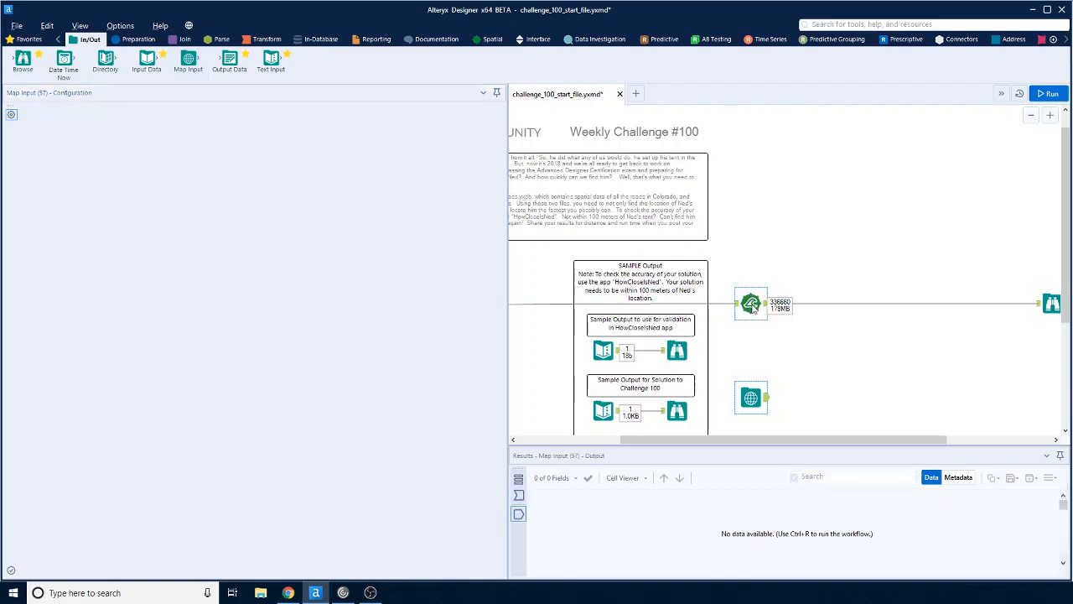
{"action": "left_click", "coordinate": [257, 164]}
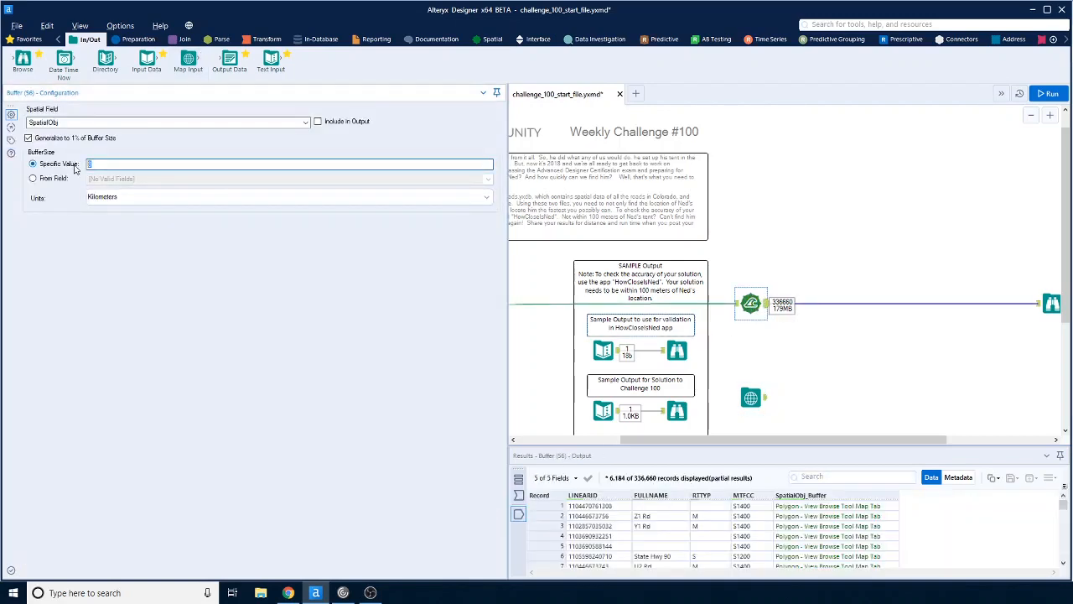
{"action": "type", "text": "10"}
{"action": "left_click", "coordinate": [1048, 93]}
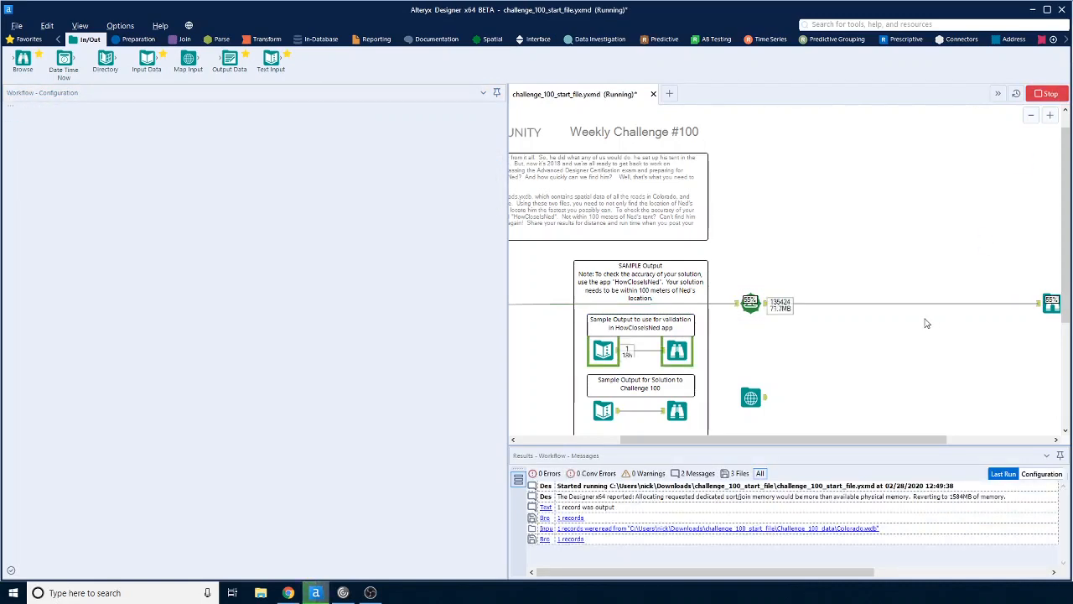
Examine the remaining gap between the 10 km road buffers around the Weminuche Wilderness Area on the Browse map
{"action": "left_click", "coordinate": [1051, 302]}
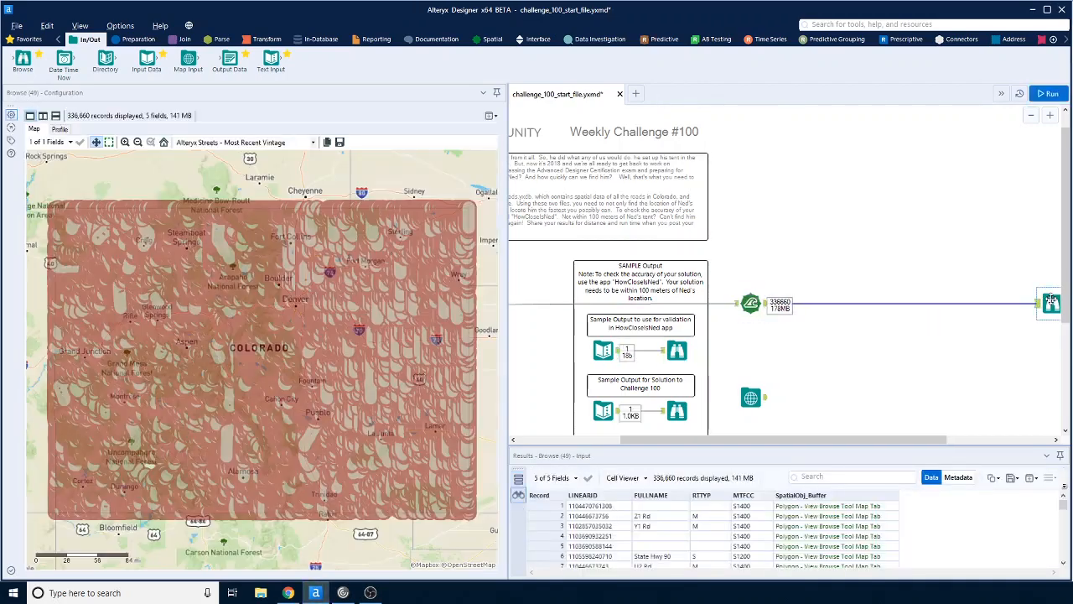
{"action": "scroll", "coordinate": [173, 471], "scroll_direction": "up", "scroll_amount": 6}
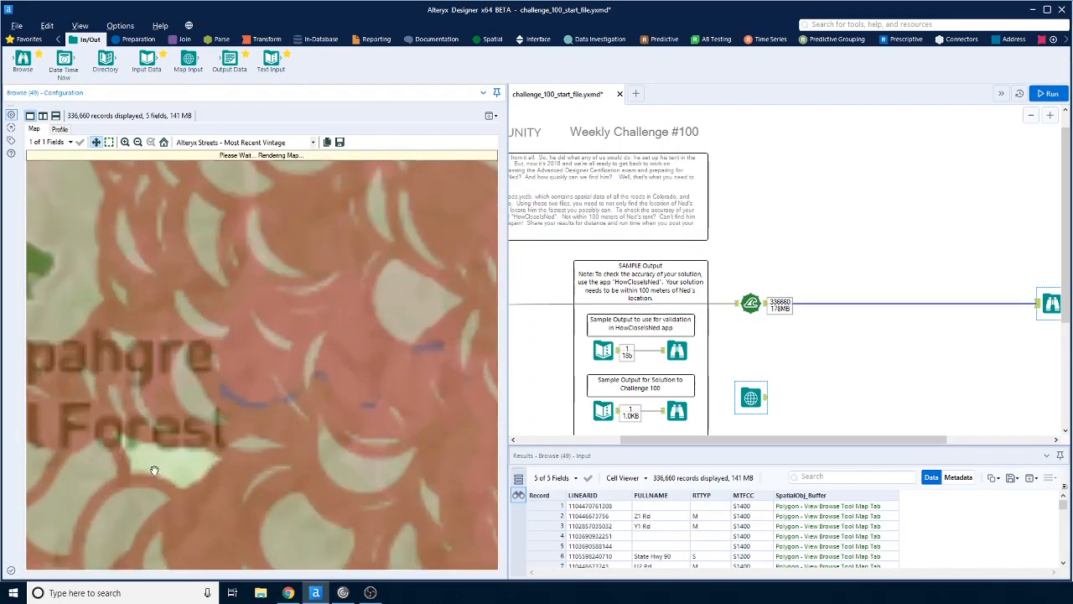
{"action": "left_click_drag", "start_coordinate": [226, 461], "coordinate": [313, 424]}
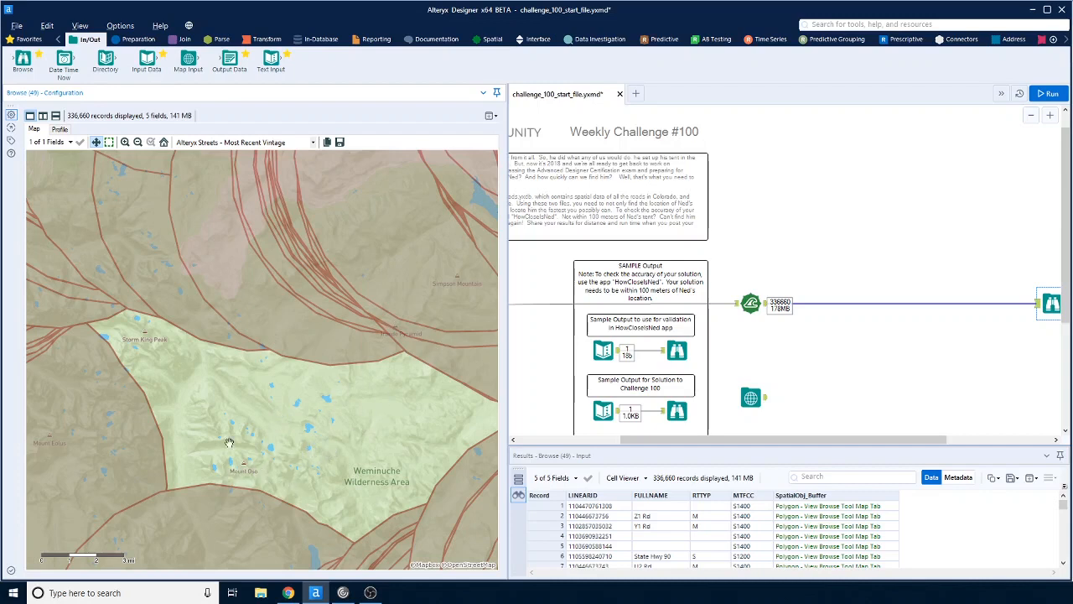
{"action": "left_click_drag", "start_coordinate": [424, 474], "coordinate": [364, 434]}
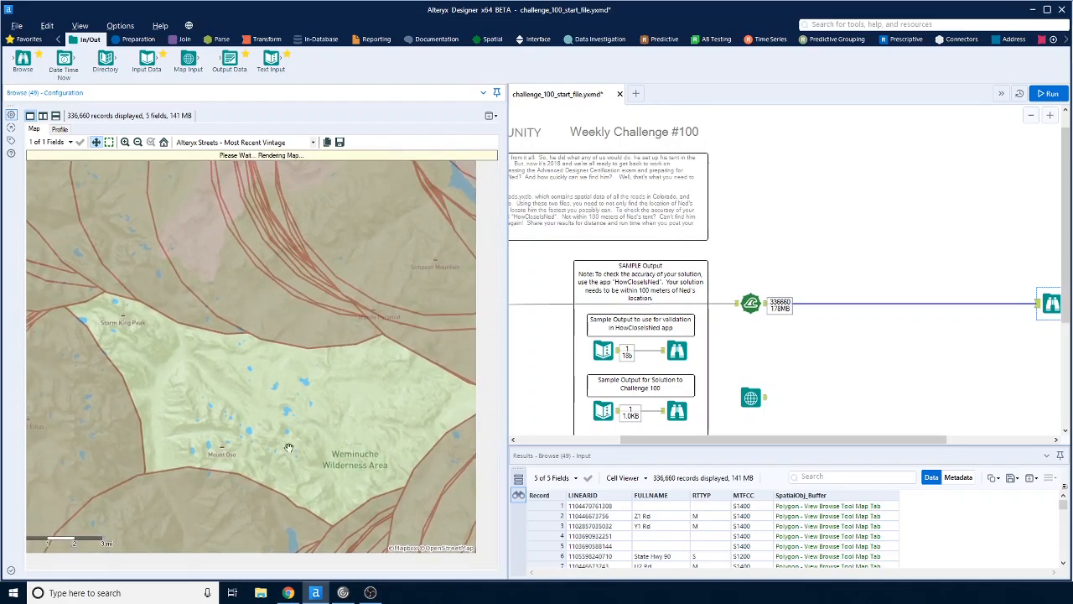
Set the Map Input tool's base map to Alteryx Streets - Most Recent Vintage
{"action": "left_click", "coordinate": [750, 397]}
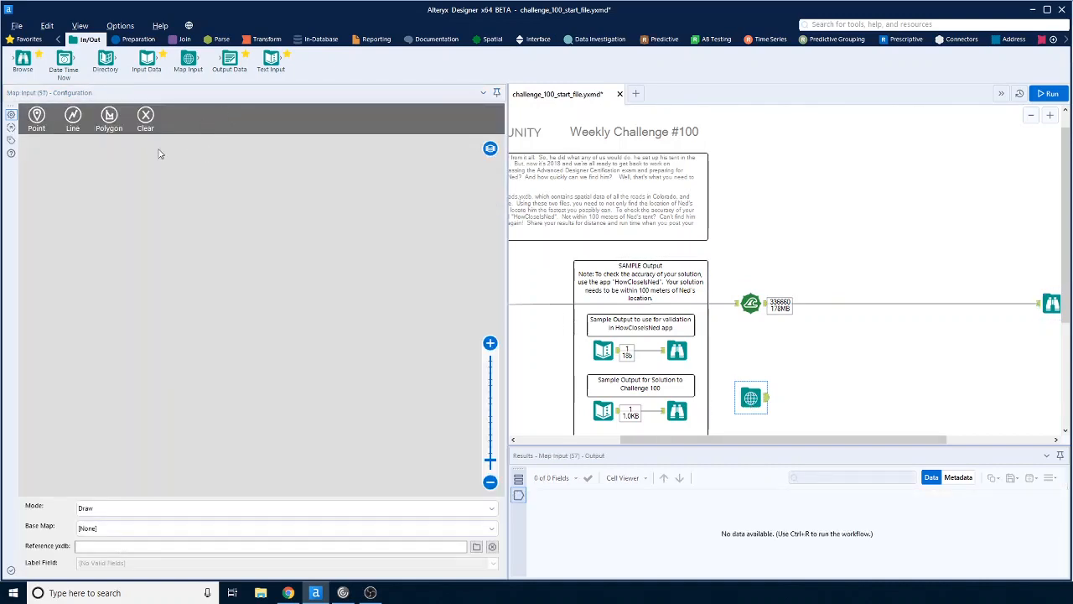
{"action": "left_click", "coordinate": [244, 528]}
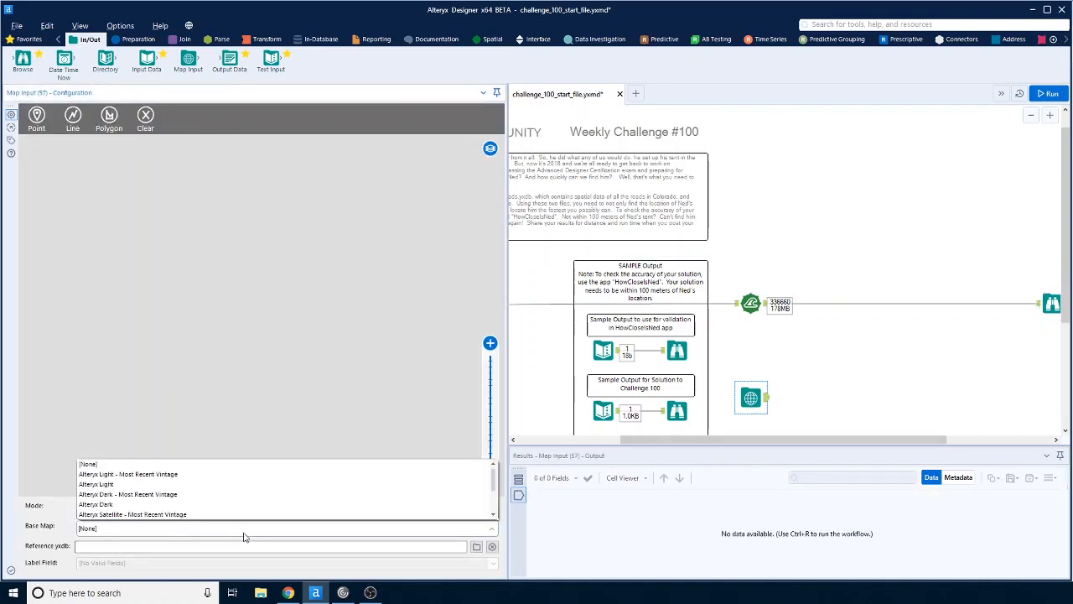
{"action": "scroll", "coordinate": [186, 503], "scroll_direction": "down", "scroll_amount": 2}
{"action": "left_click", "coordinate": [183, 505]}
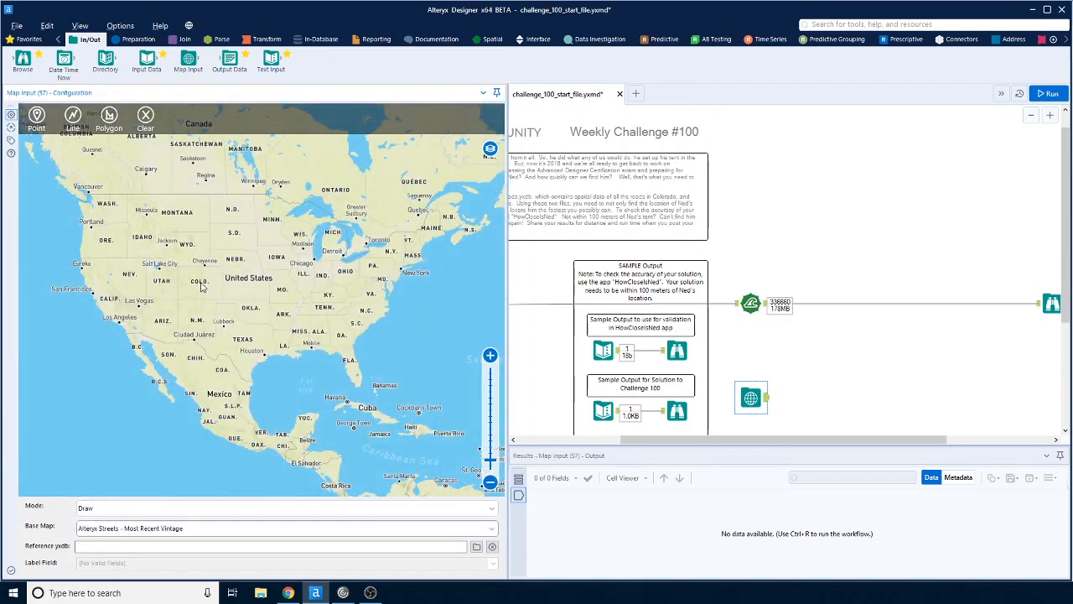
Place a point just above the Weminuche Wilderness Area label on the Map Input map and save the feature
{"action": "scroll", "coordinate": [200, 296], "scroll_direction": "up", "scroll_amount": 4}
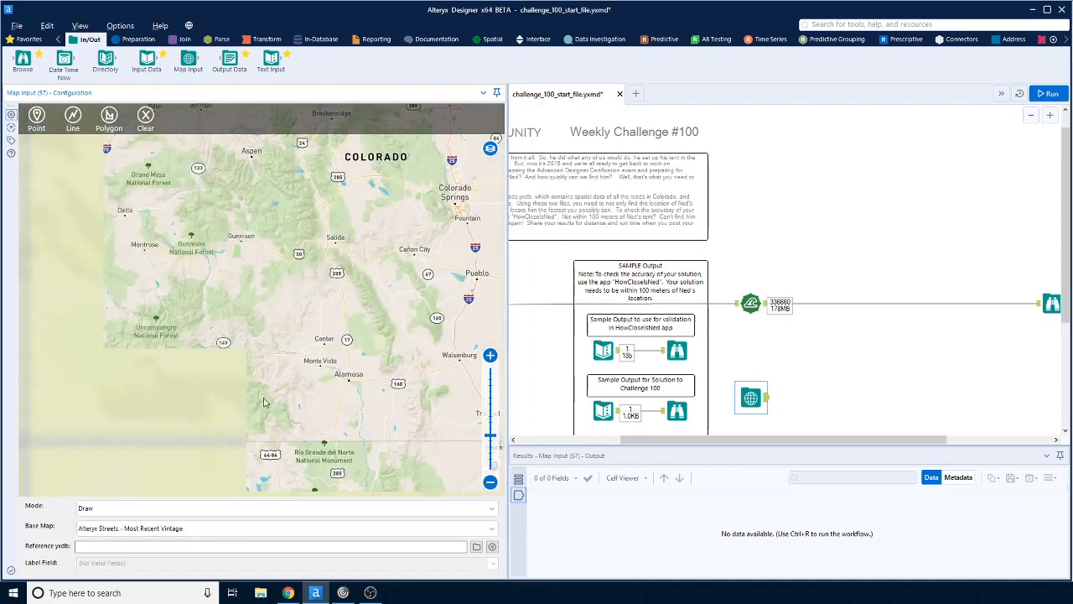
{"action": "scroll", "coordinate": [252, 369], "scroll_direction": "up", "scroll_amount": 4}
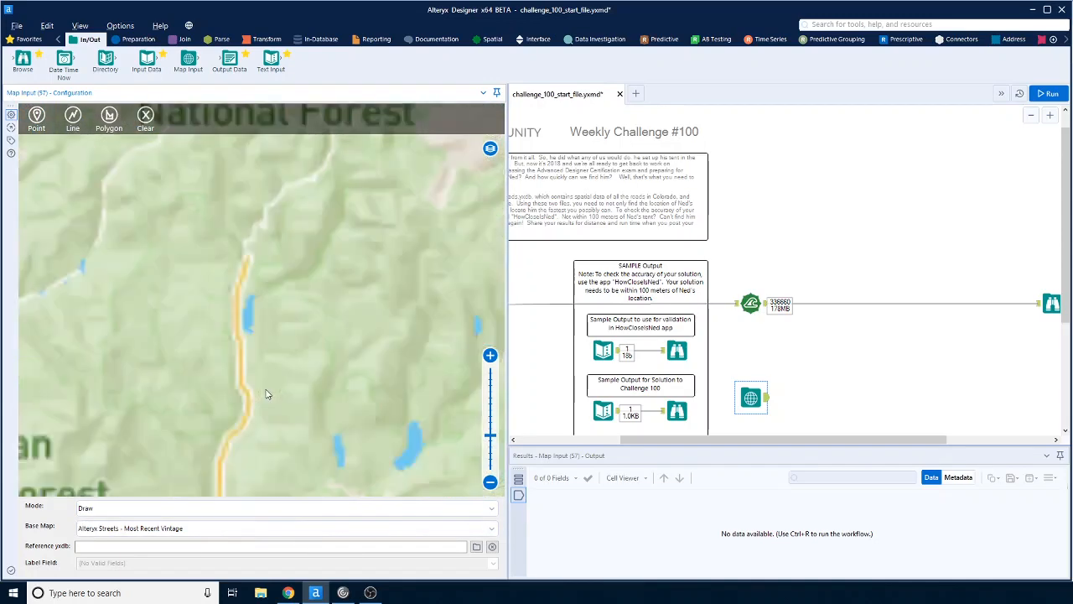
{"action": "scroll", "coordinate": [301, 335], "scroll_direction": "down", "scroll_amount": 2}
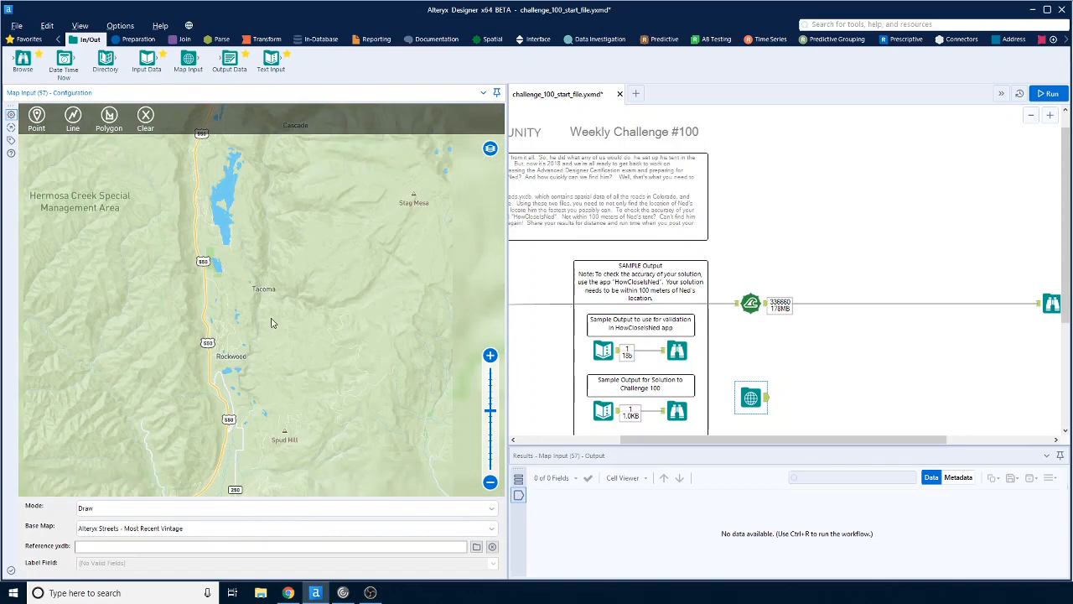
{"action": "scroll", "coordinate": [273, 322], "scroll_direction": "down", "scroll_amount": 1}
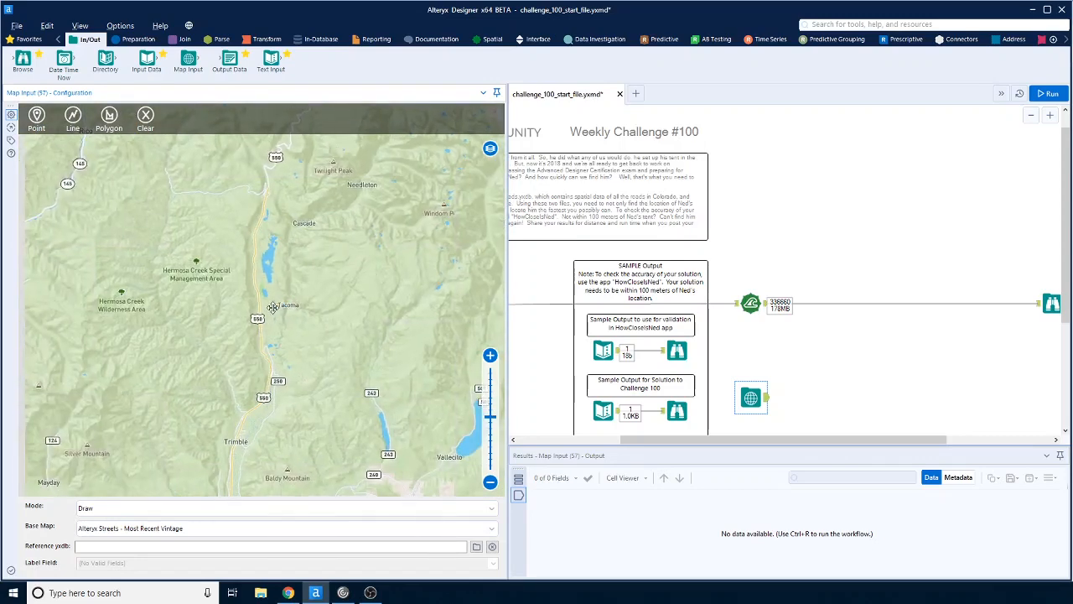
{"action": "left_click_drag", "start_coordinate": [274, 308], "coordinate": [298, 269]}
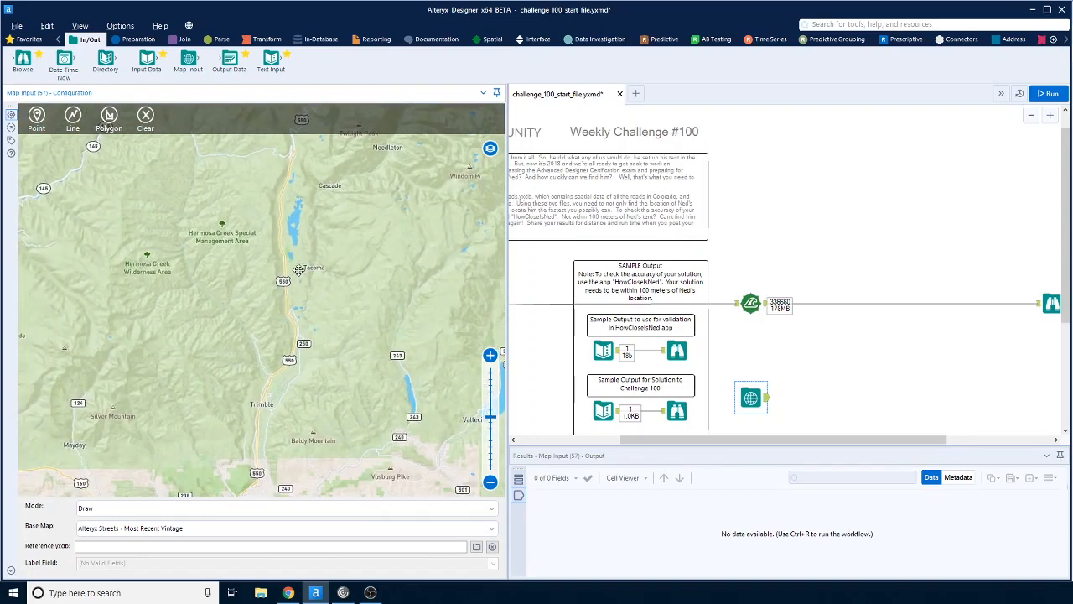
{"action": "left_click_drag", "start_coordinate": [136, 287], "coordinate": [162, 250]}
{"action": "scroll", "coordinate": [307, 275], "scroll_direction": "down", "scroll_amount": 2}
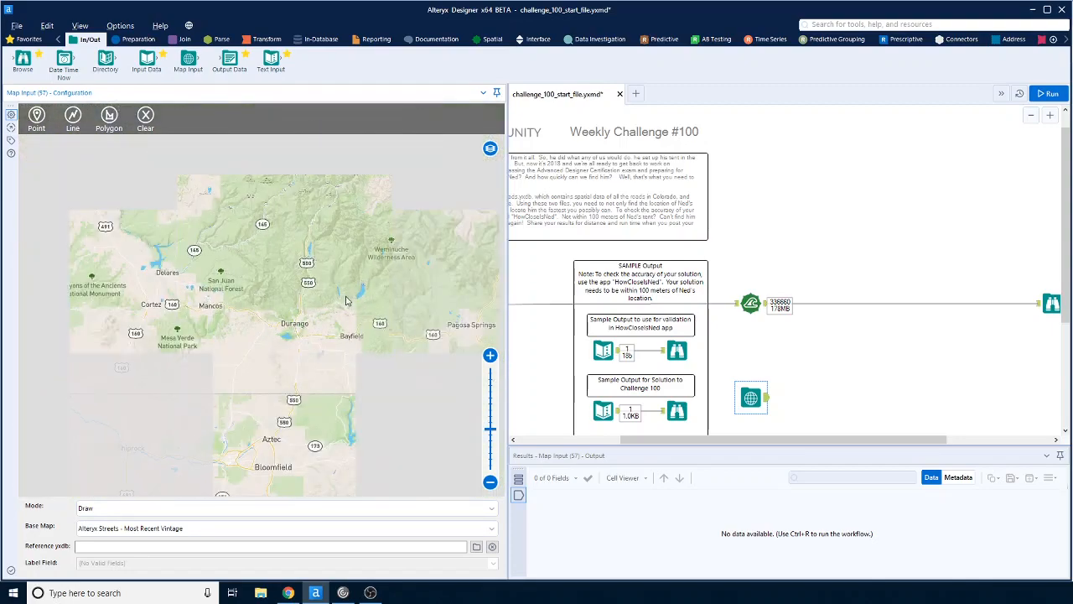
{"action": "left_click_drag", "start_coordinate": [369, 300], "coordinate": [367, 404]}
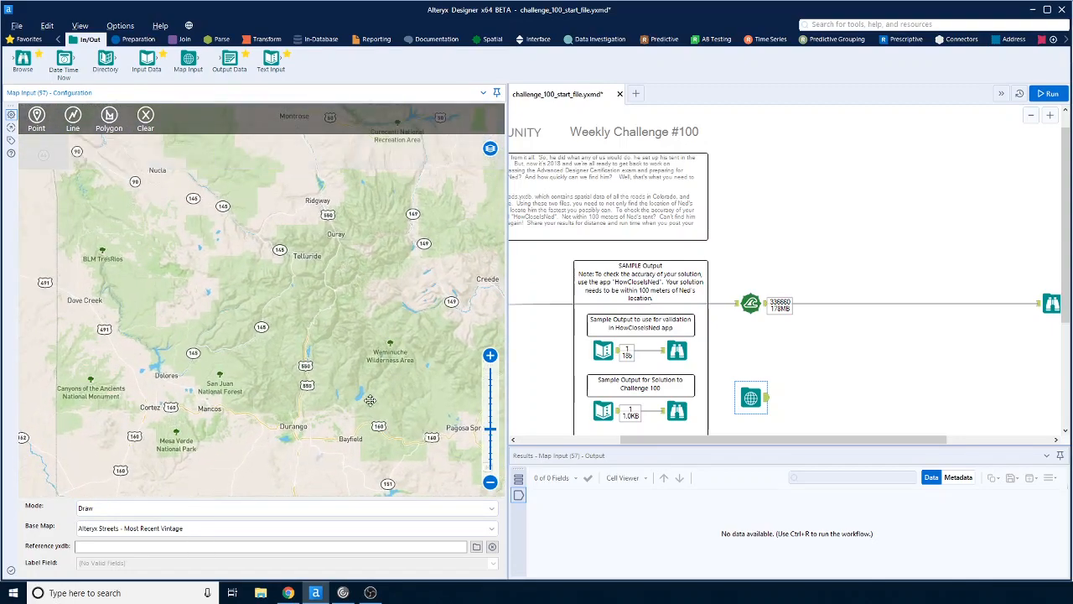
{"action": "left_click_drag", "start_coordinate": [284, 297], "coordinate": [148, 336]}
{"action": "scroll", "coordinate": [224, 374], "scroll_direction": "up", "scroll_amount": 3}
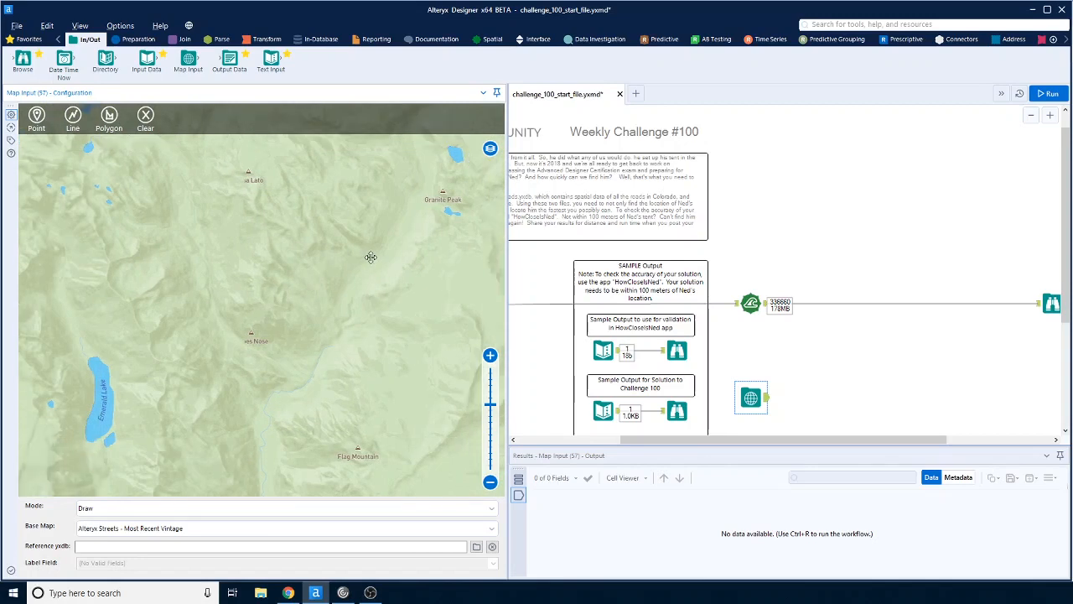
{"action": "left_click_drag", "start_coordinate": [370, 257], "coordinate": [281, 275]}
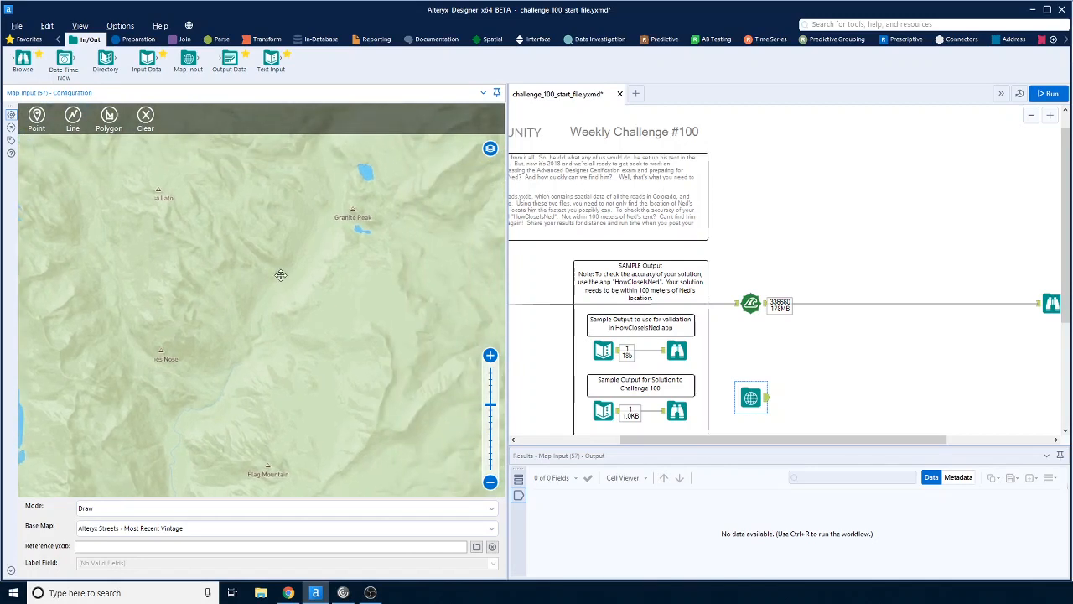
{"action": "left_click_drag", "start_coordinate": [370, 306], "coordinate": [130, 262]}
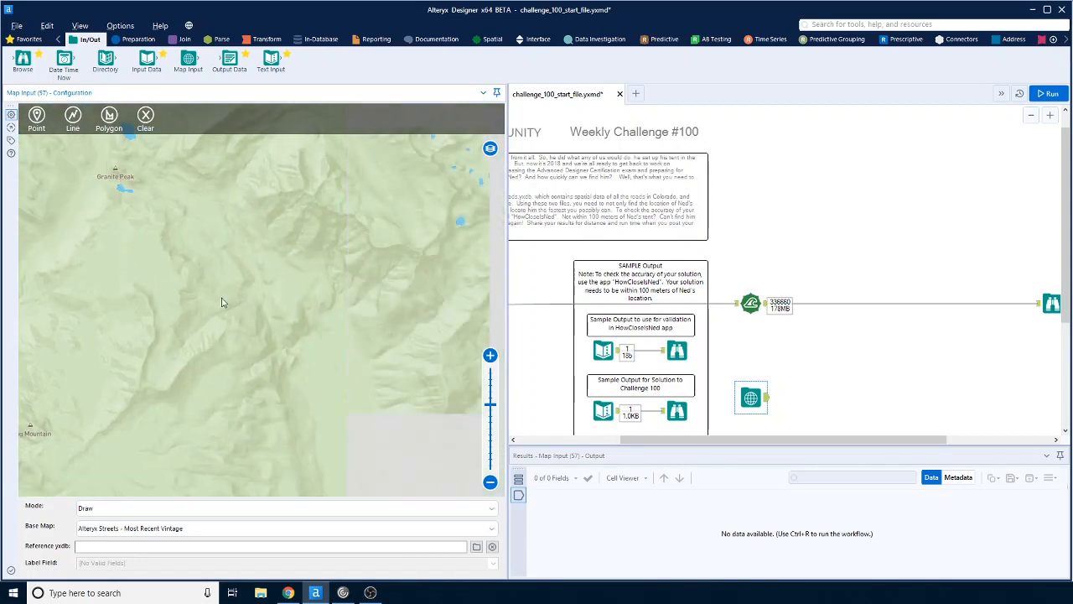
{"action": "scroll", "coordinate": [222, 298], "scroll_direction": "down", "scroll_amount": 1}
{"action": "left_click_drag", "start_coordinate": [253, 284], "coordinate": [305, 297]}
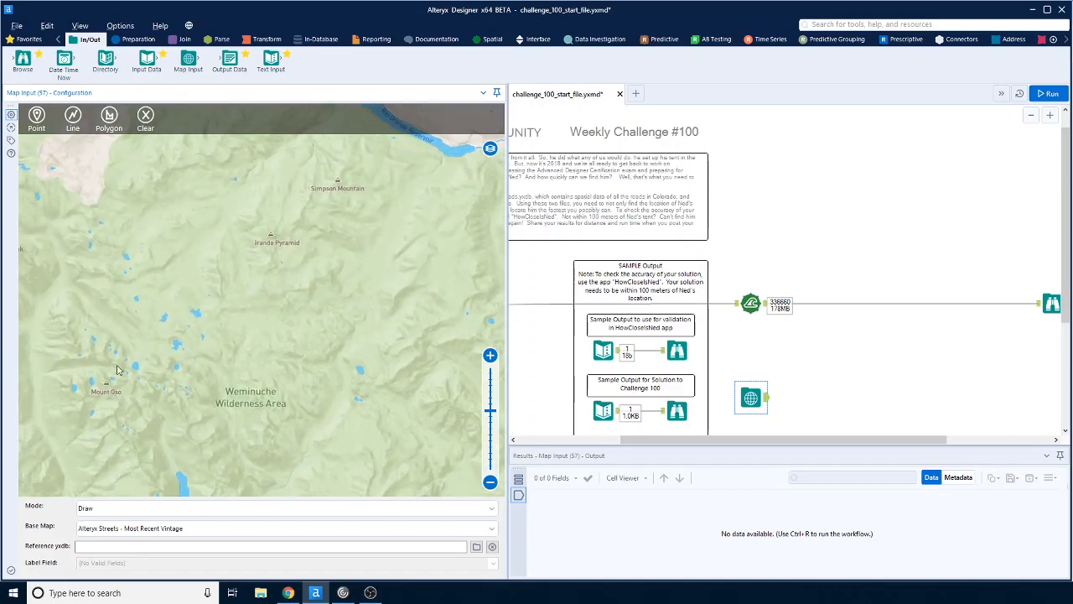
{"action": "left_click_drag", "start_coordinate": [178, 367], "coordinate": [289, 367]}
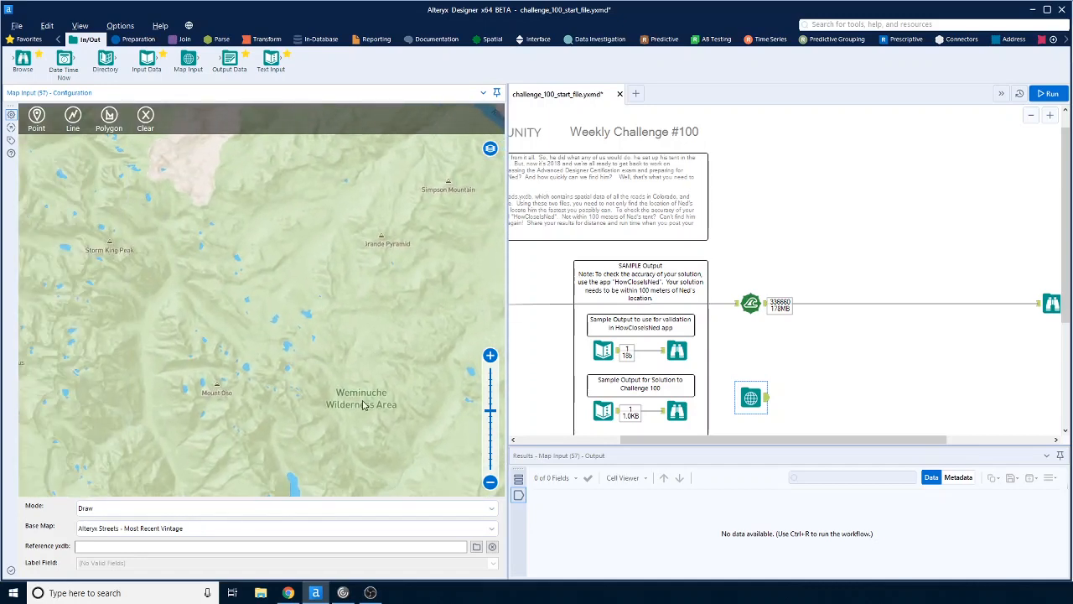
{"action": "left_click", "coordinate": [36, 119]}
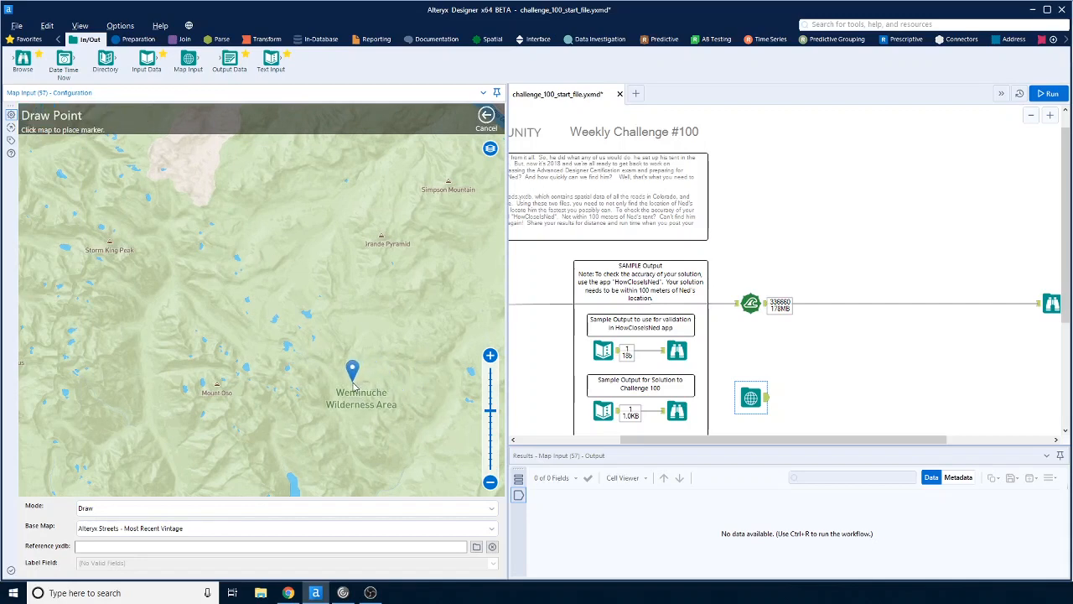
{"action": "left_click", "coordinate": [354, 385]}
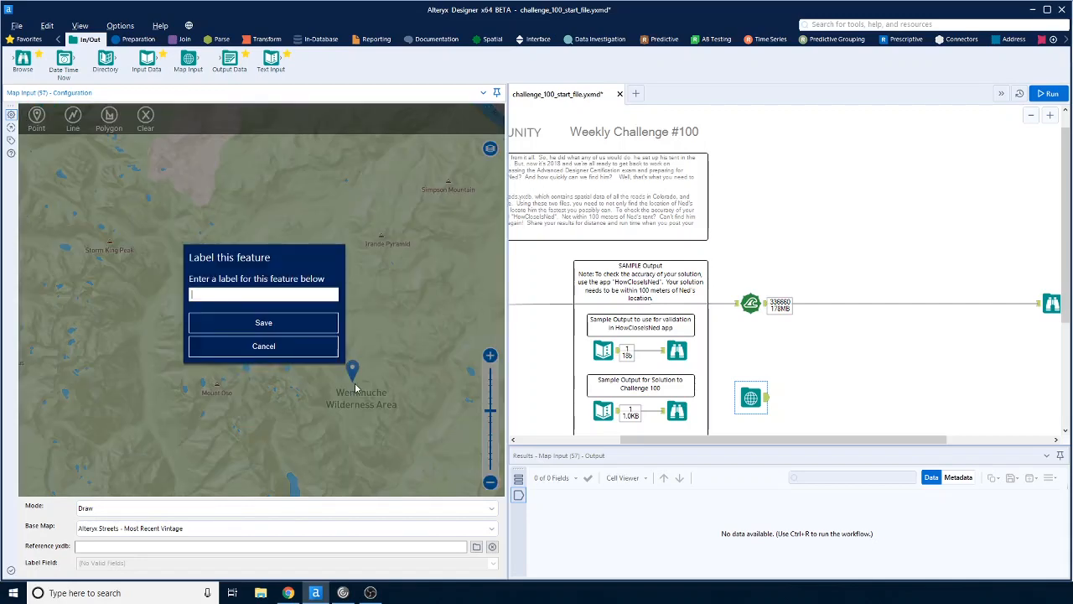
{"action": "left_click", "coordinate": [278, 332]}
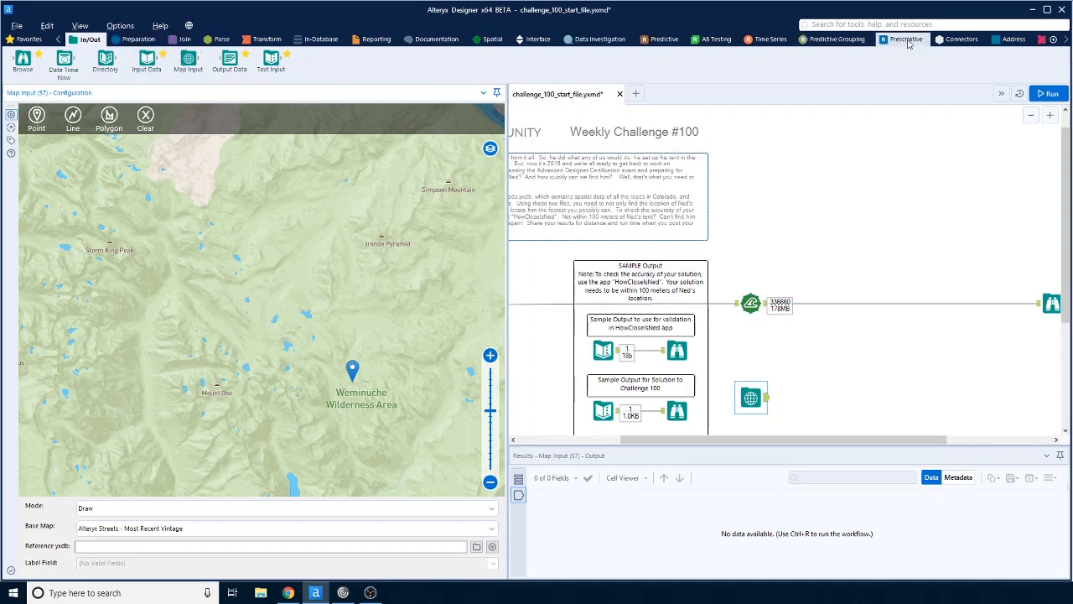
Add a Spatial Info tool after the Map Input tool and have it output Centroid as X and Y Fields
{"action": "left_click", "coordinate": [491, 39]}
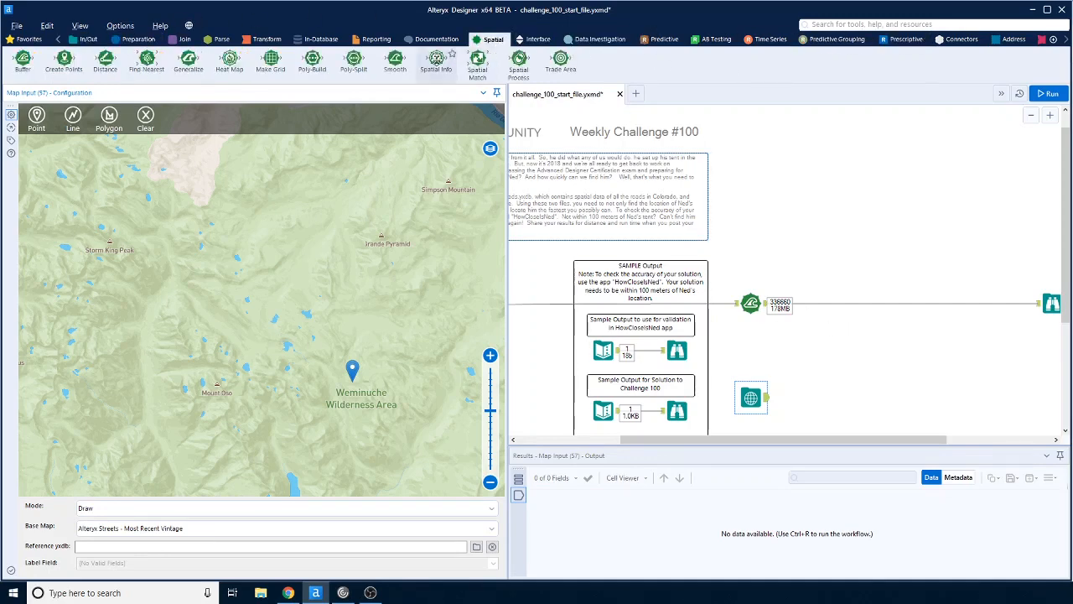
{"action": "left_click_drag", "start_coordinate": [436, 60], "coordinate": [845, 397]}
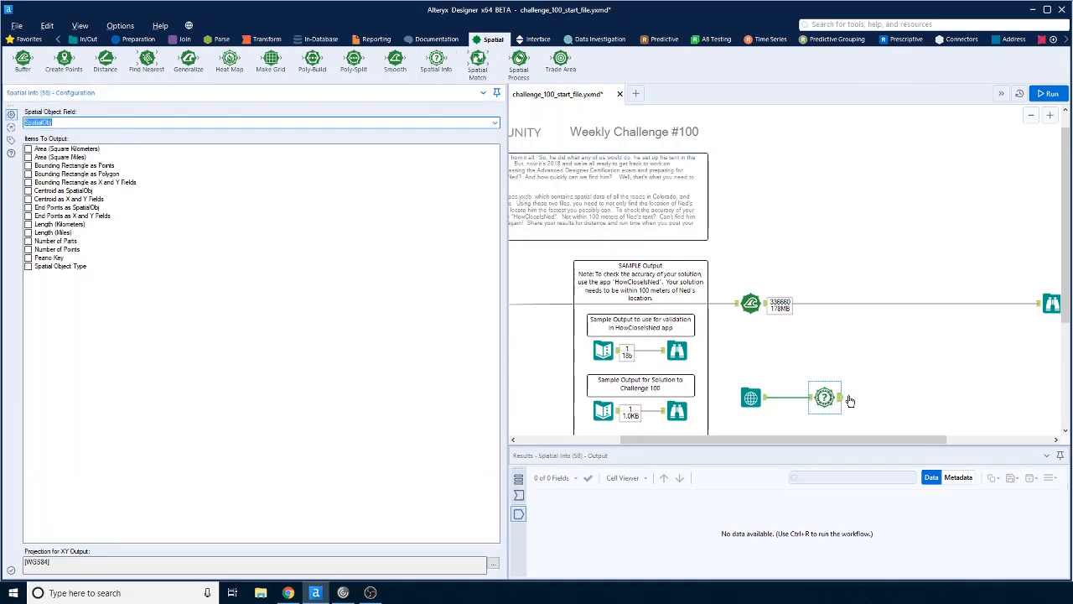
{"action": "left_click", "coordinate": [28, 199]}
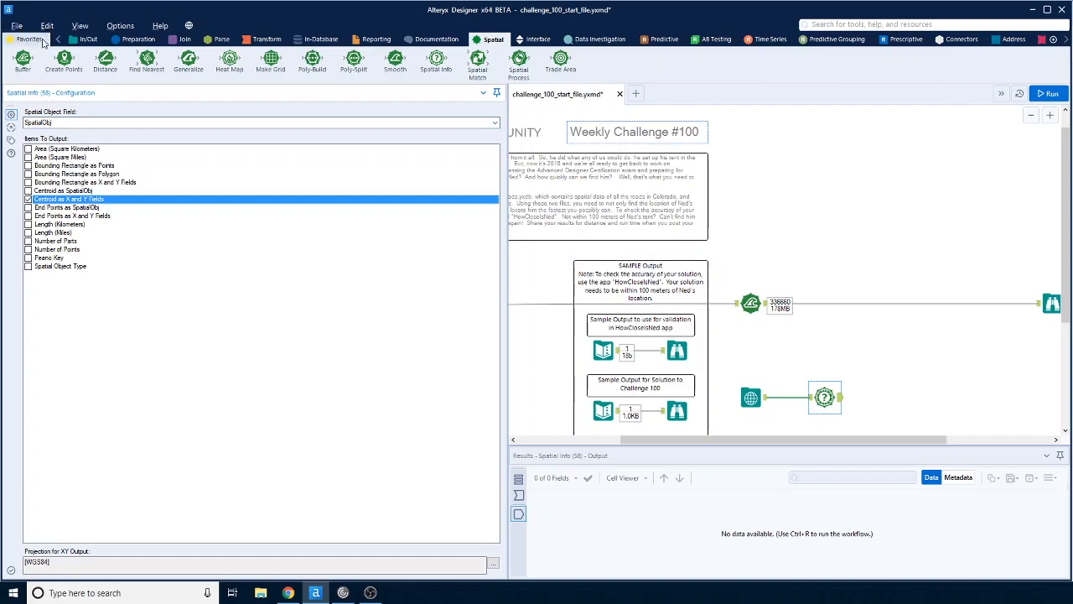
Add a Browse tool beside the Spatial Info tool and connect it to the Spatial Info output
{"action": "left_click", "coordinate": [87, 39]}
{"action": "left_click_drag", "start_coordinate": [22, 58], "coordinate": [945, 398]}
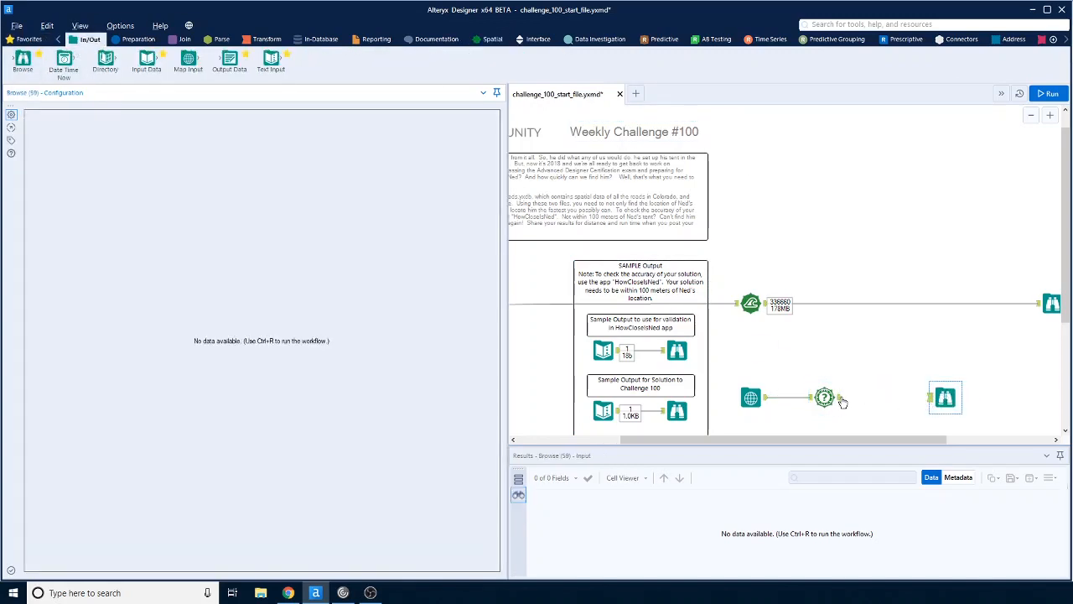
{"action": "left_click_drag", "start_coordinate": [842, 399], "coordinate": [932, 397]}
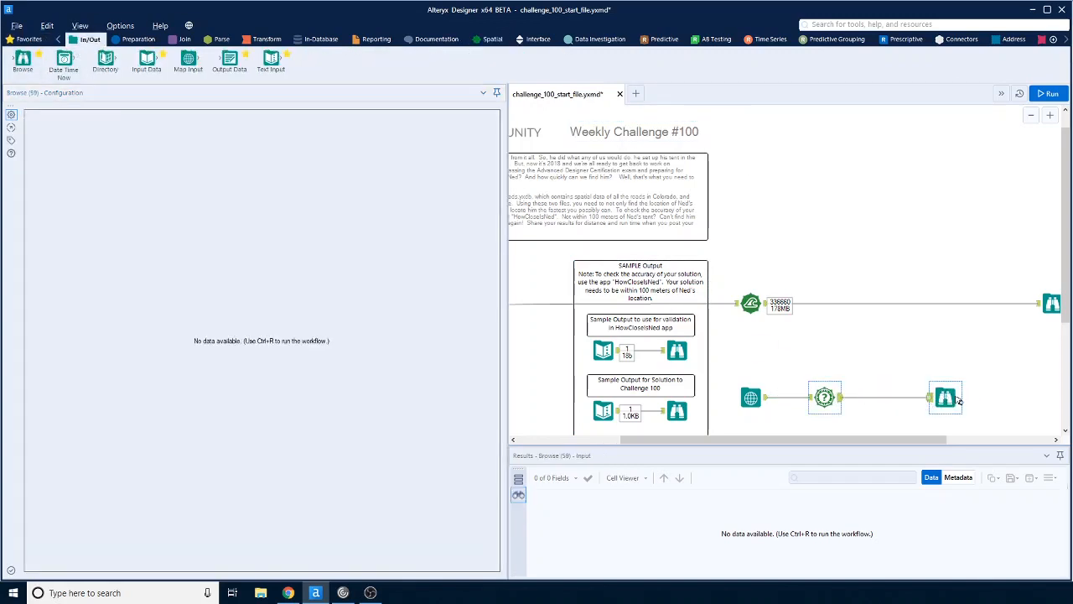
Start running the whole workflow and cancel the run
{"action": "left_click", "coordinate": [1055, 94]}
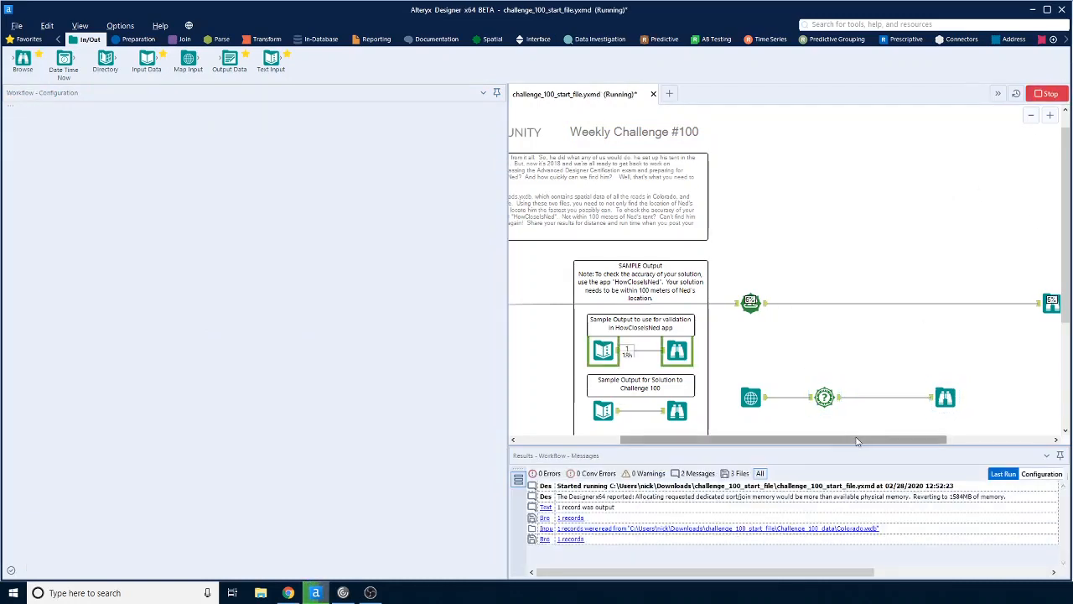
{"action": "left_click", "coordinate": [1054, 97]}
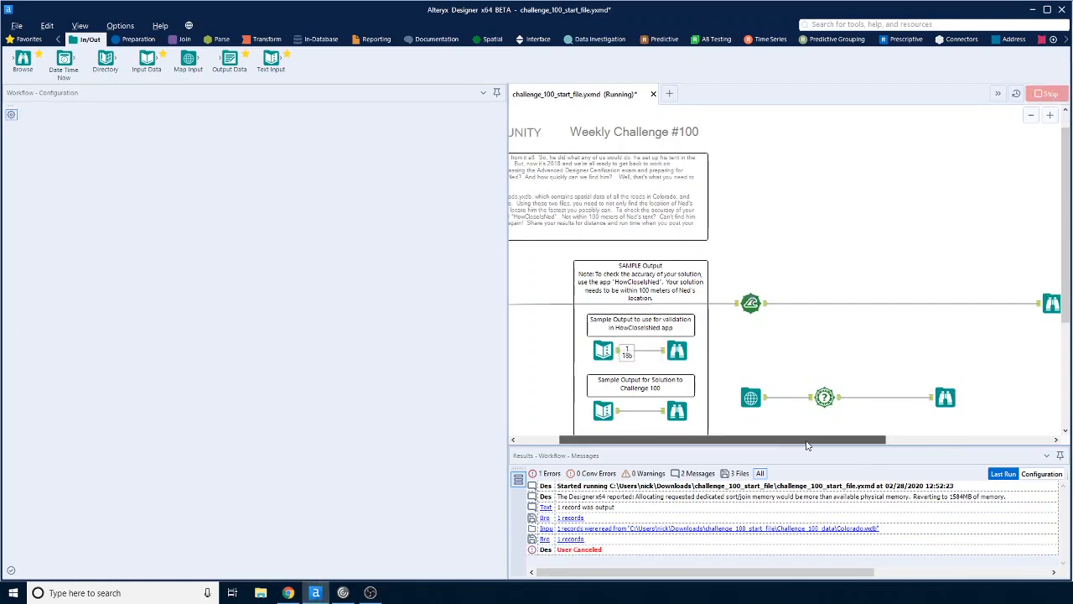
{"action": "left_click_drag", "start_coordinate": [807, 446], "coordinate": [766, 445]}
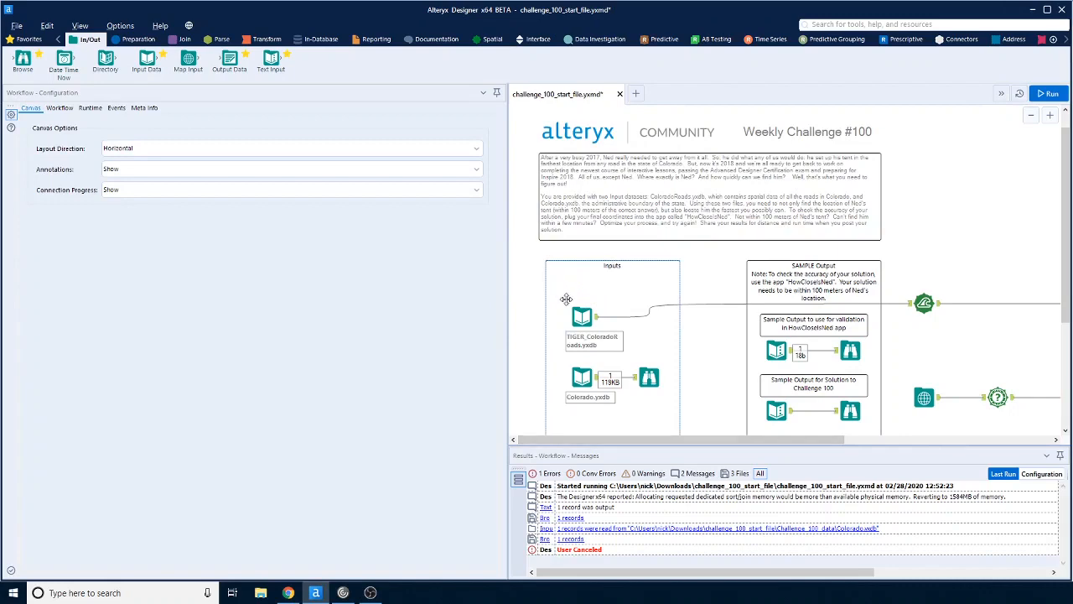
Put the TIGER_ColoradoRoads.yxdb input in a new tool container and disable the container
{"action": "left_click", "coordinate": [437, 39]}
{"action": "left_click", "coordinate": [583, 316]}
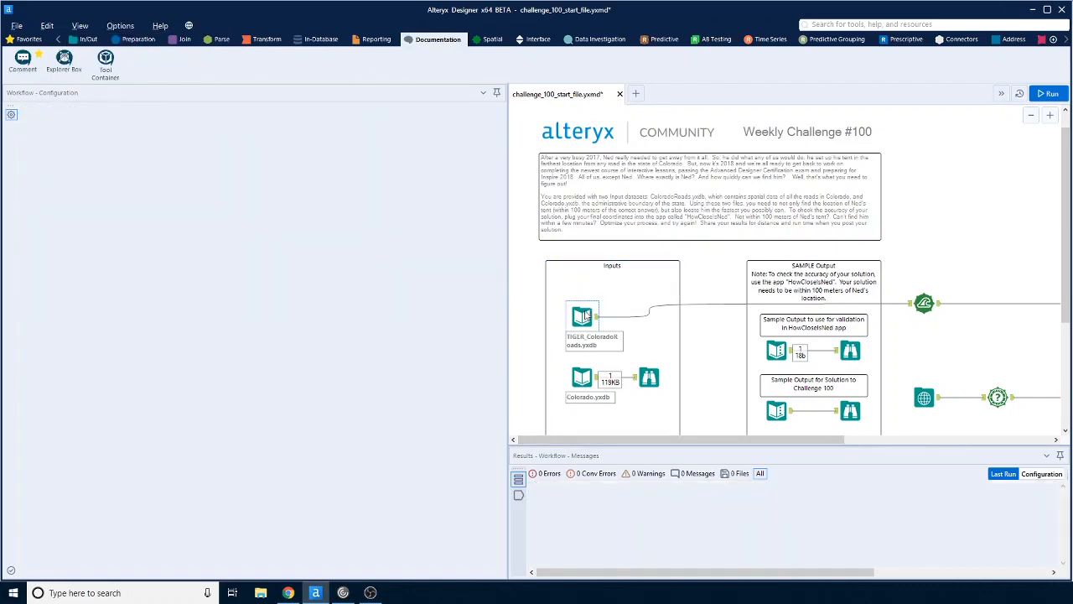
{"action": "right_click", "coordinate": [583, 316]}
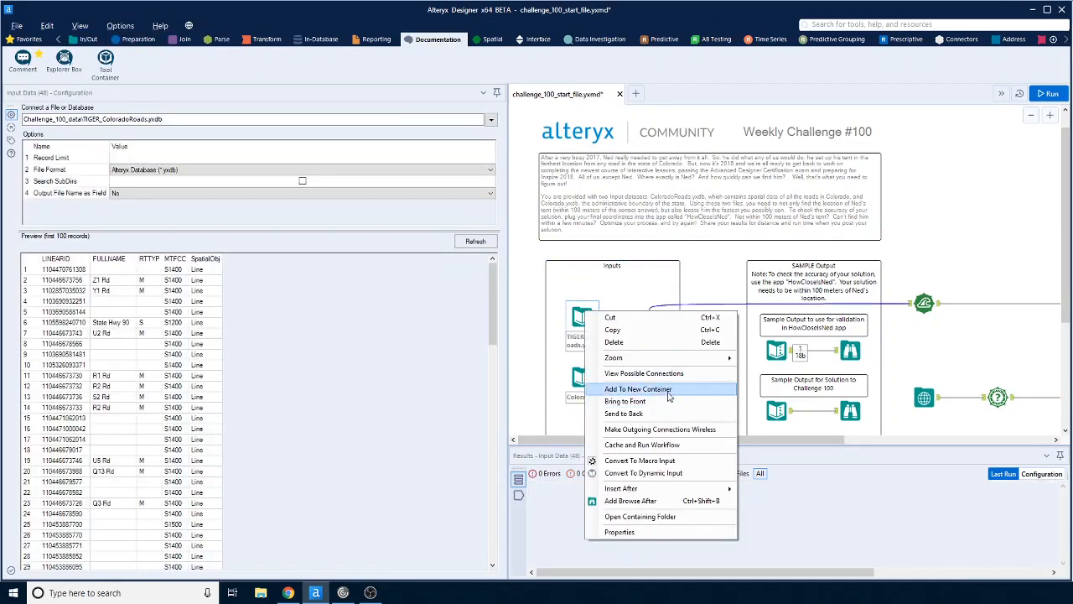
{"action": "left_click", "coordinate": [668, 397]}
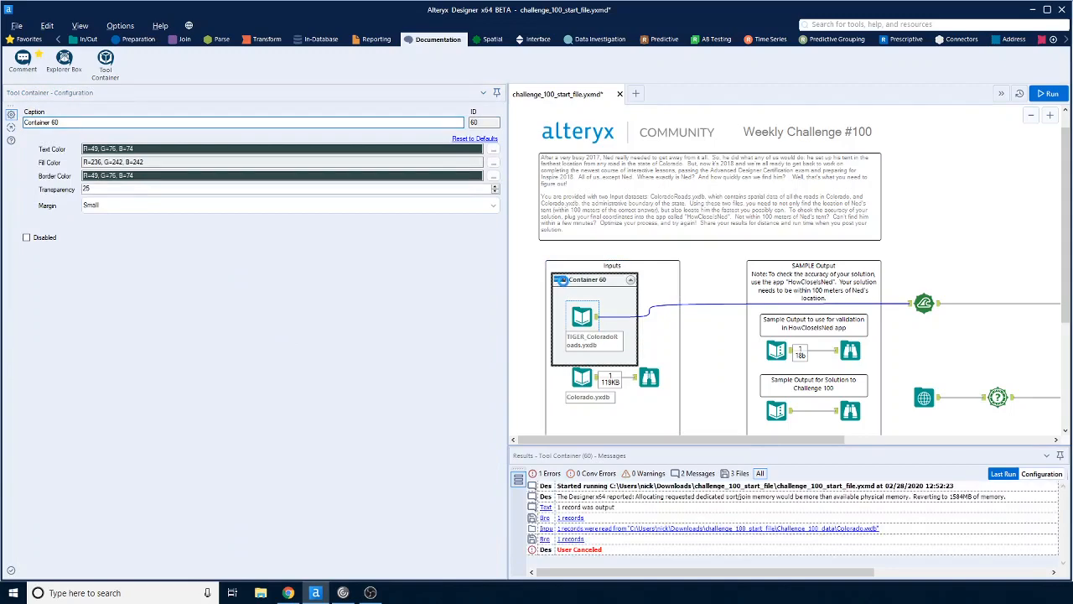
{"action": "left_click", "coordinate": [560, 280]}
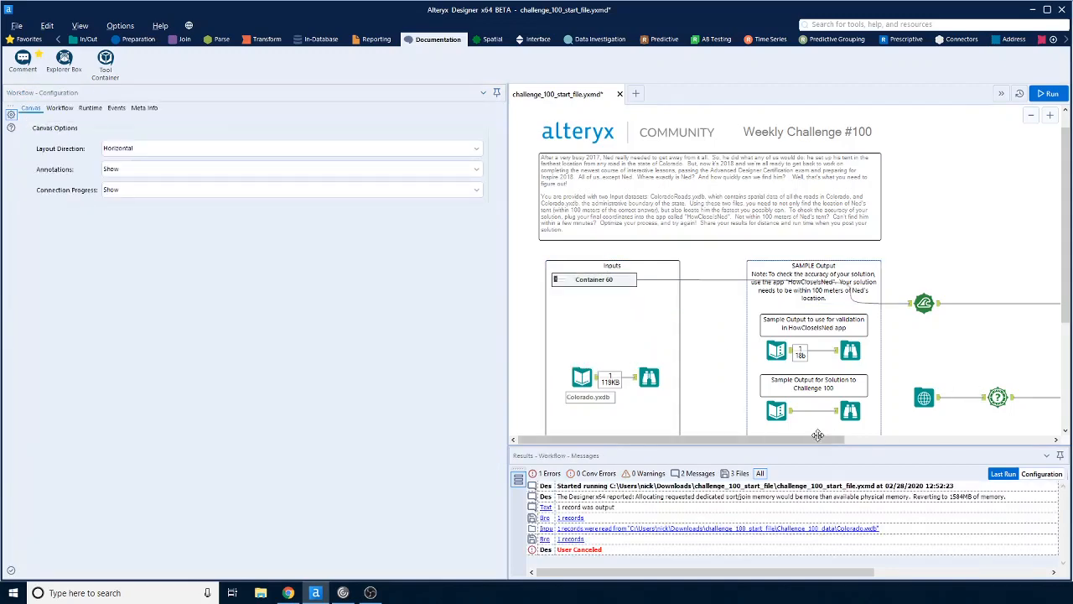
Run the workflow and copy the CentroidY value of guess 1 from the Browse results of the Map Input branch
{"action": "scroll", "coordinate": [954, 396], "scroll_direction": "right", "scroll_amount": 5}
{"action": "left_click", "coordinate": [1058, 95]}
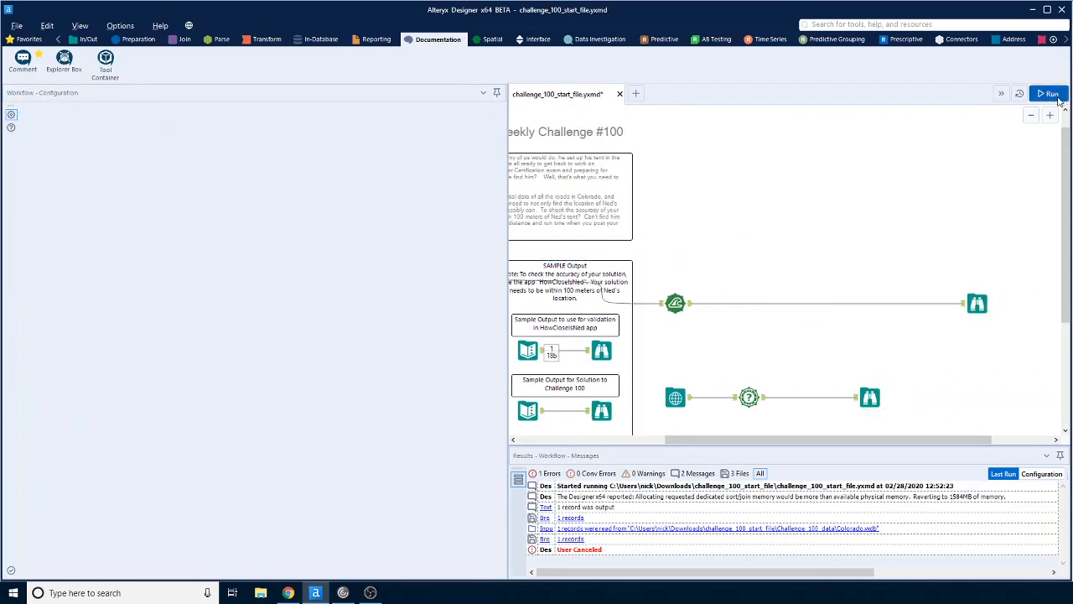
{"action": "left_click", "coordinate": [870, 397]}
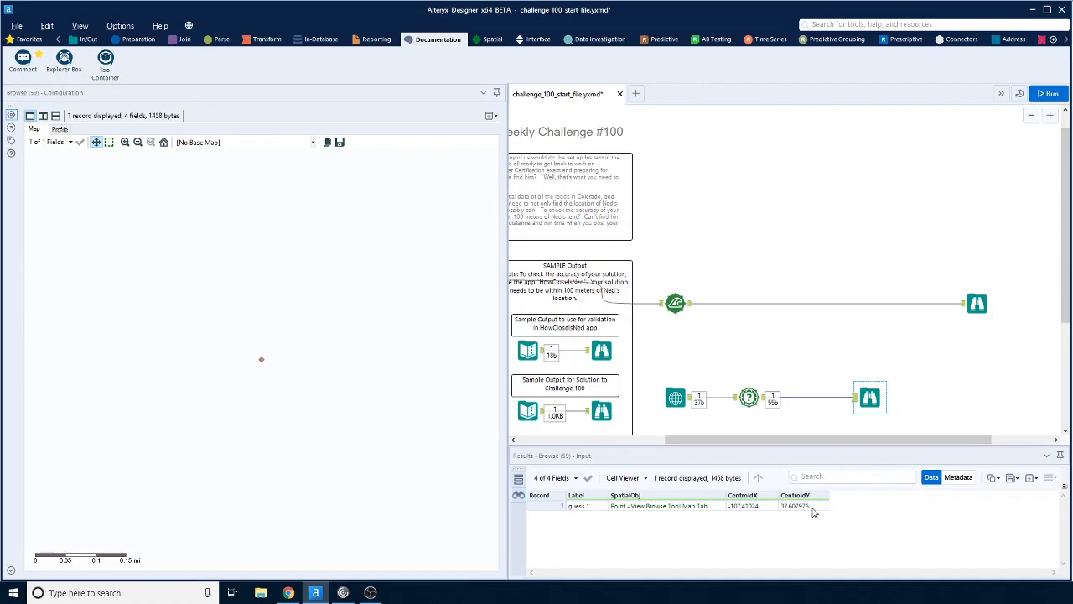
{"action": "left_click", "coordinate": [793, 508]}
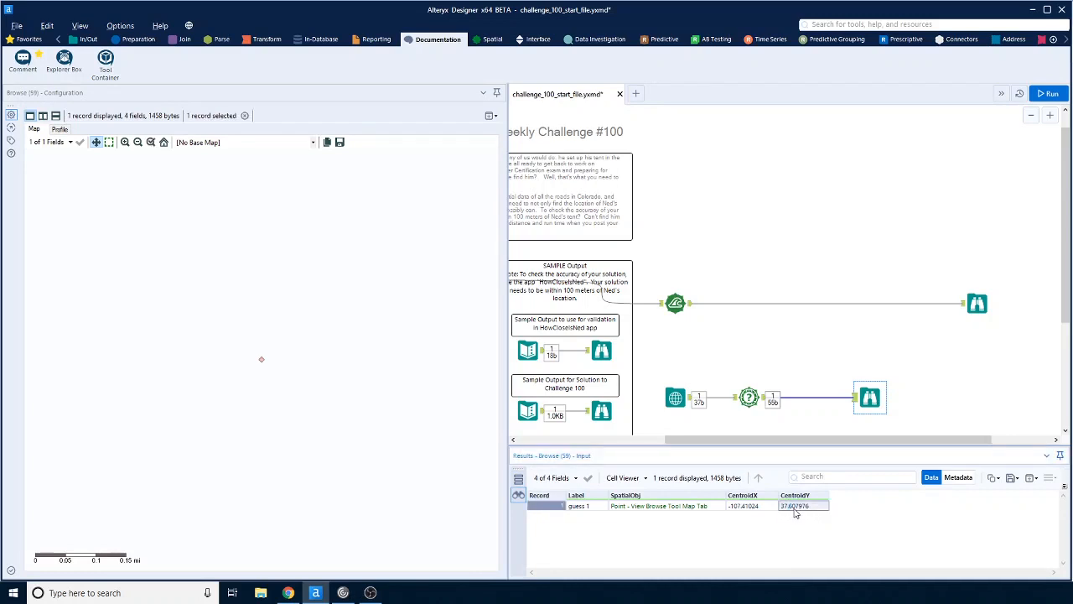
{"action": "right_click", "coordinate": [794, 512]}
{"action": "left_click", "coordinate": [819, 535]}
Switch to Chrome, download and open HowCloseIsNed.yxwz from the challenge page, and set the app's Latitude to 37.607976
{"action": "left_click", "coordinate": [288, 593]}
{"action": "left_click", "coordinate": [364, 542]}
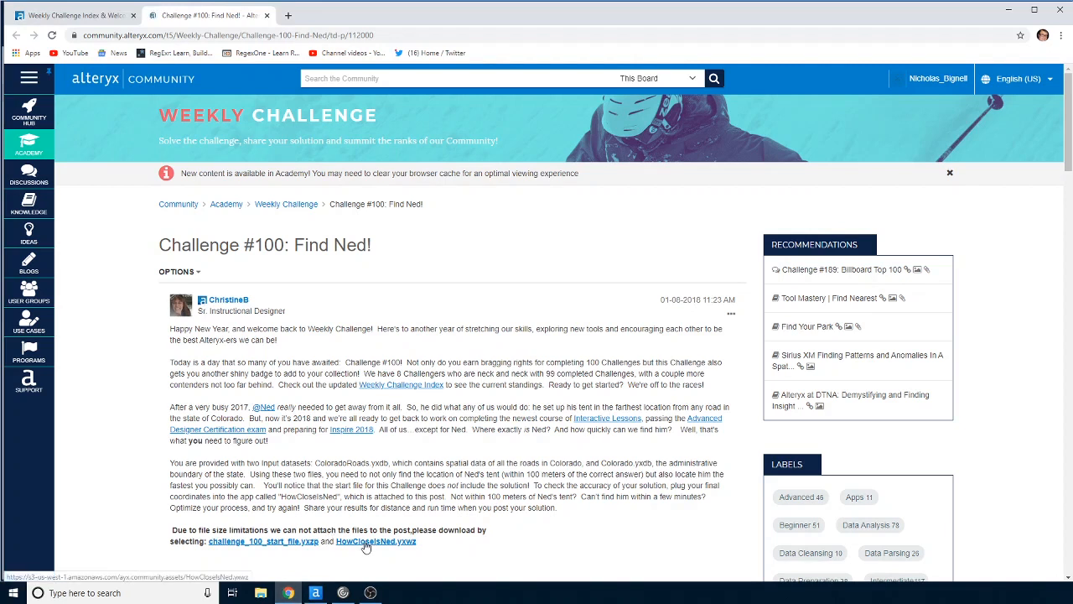
{"action": "left_click", "coordinate": [56, 569]}
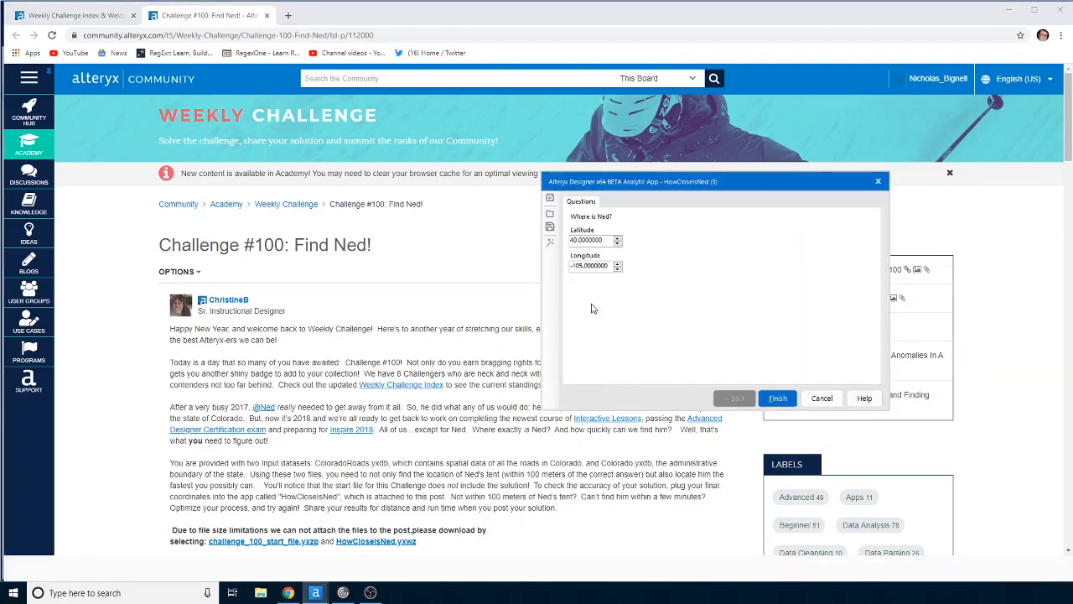
{"action": "left_click_drag", "start_coordinate": [606, 240], "coordinate": [552, 241]}
{"action": "key", "text": "ctrl+v"}
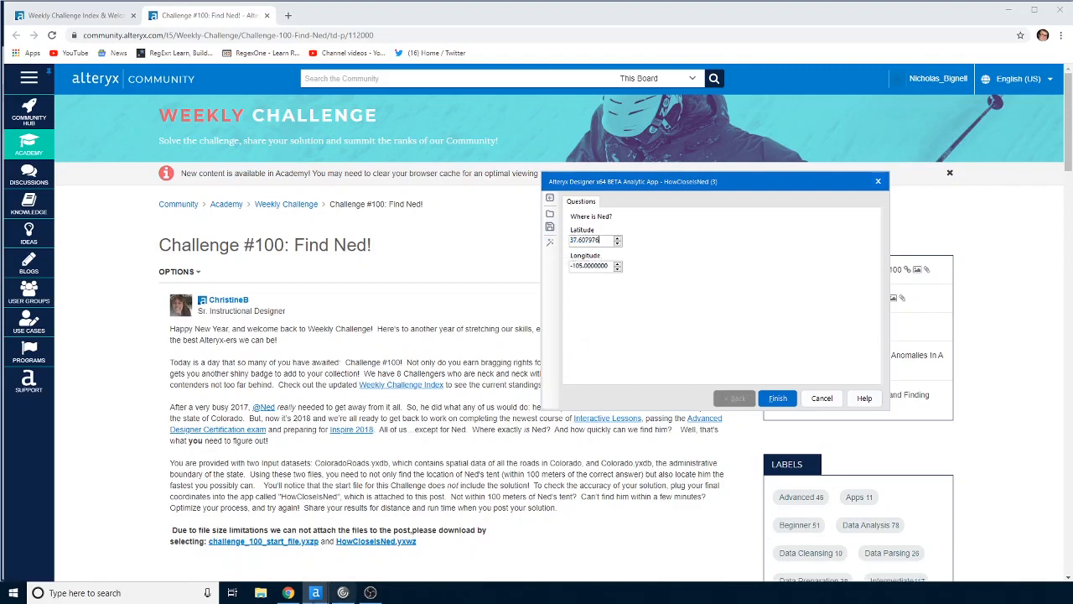
Copy the CentroidX value from the Browse results in Designer and paste -107.41024 as the Longitude in the HowCloseIsNed app
{"action": "mouse_move", "coordinate": [317, 594]}
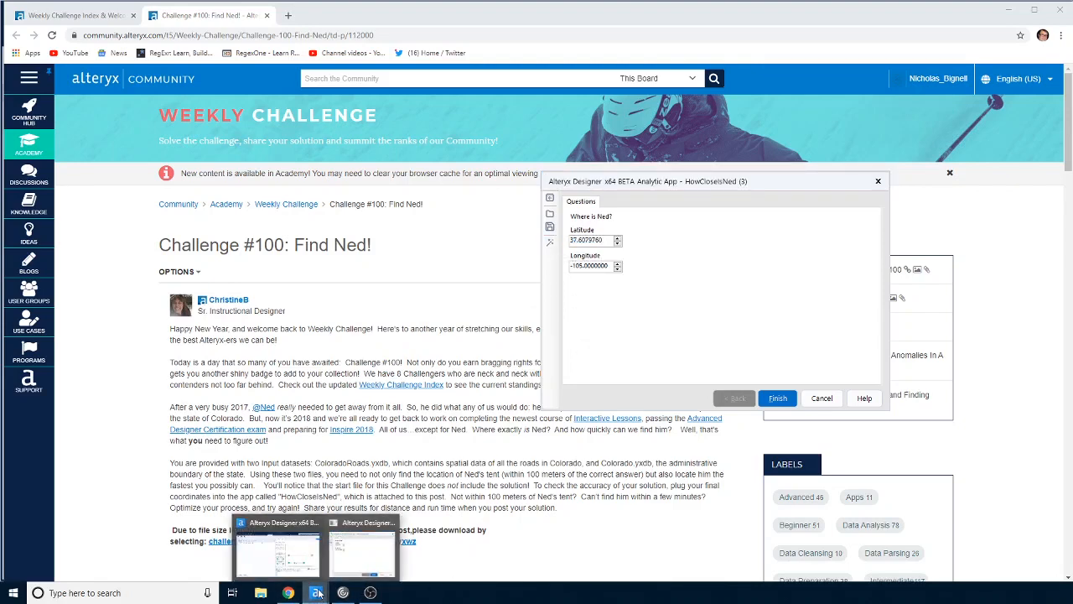
{"action": "left_click", "coordinate": [292, 563]}
{"action": "left_click", "coordinate": [767, 507]}
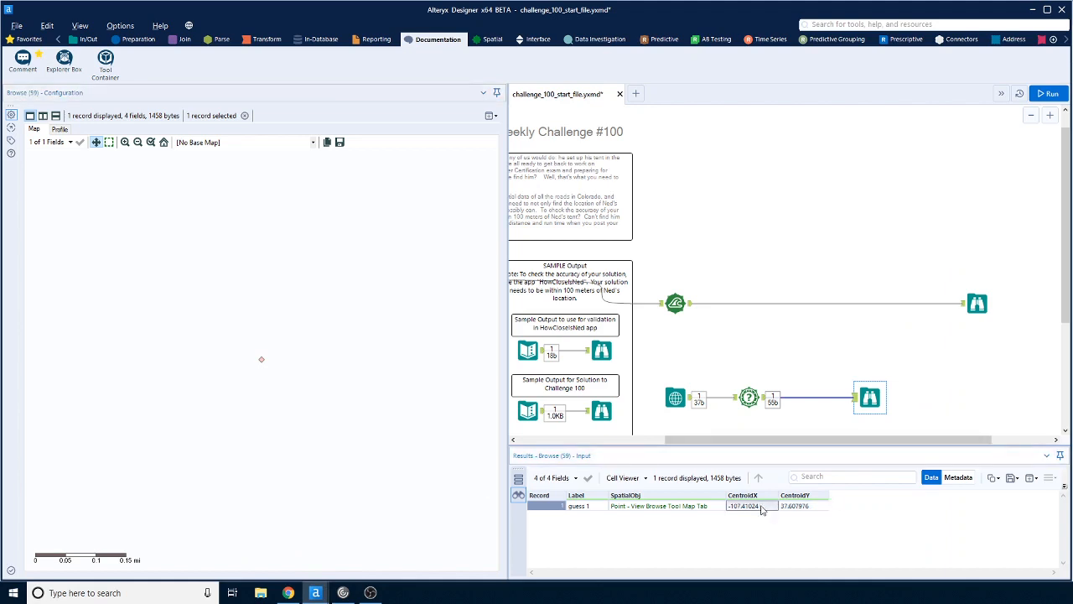
{"action": "right_click", "coordinate": [761, 508]}
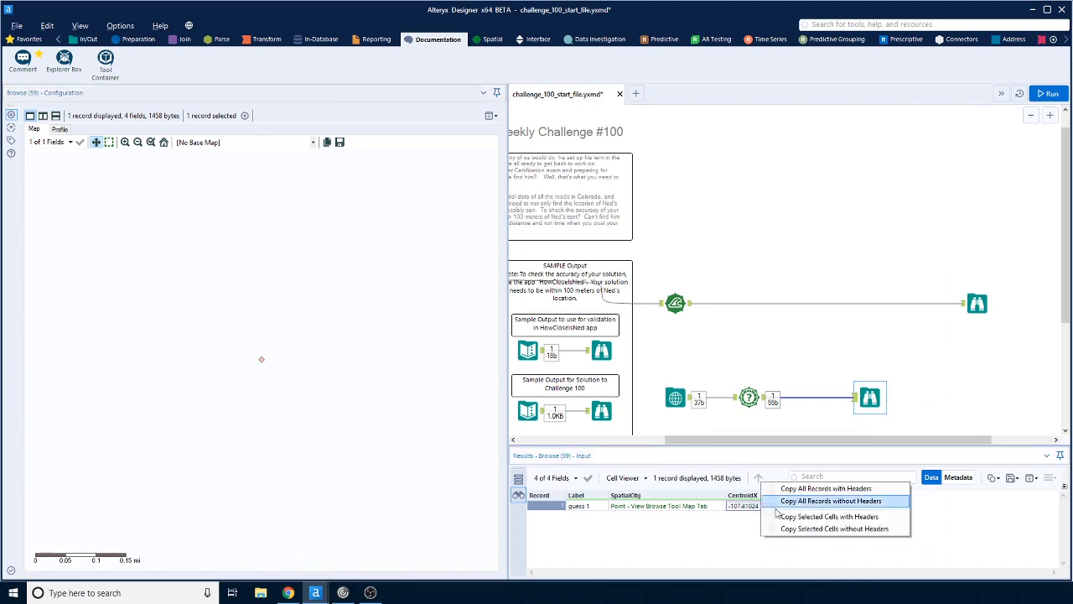
{"action": "left_click", "coordinate": [826, 528]}
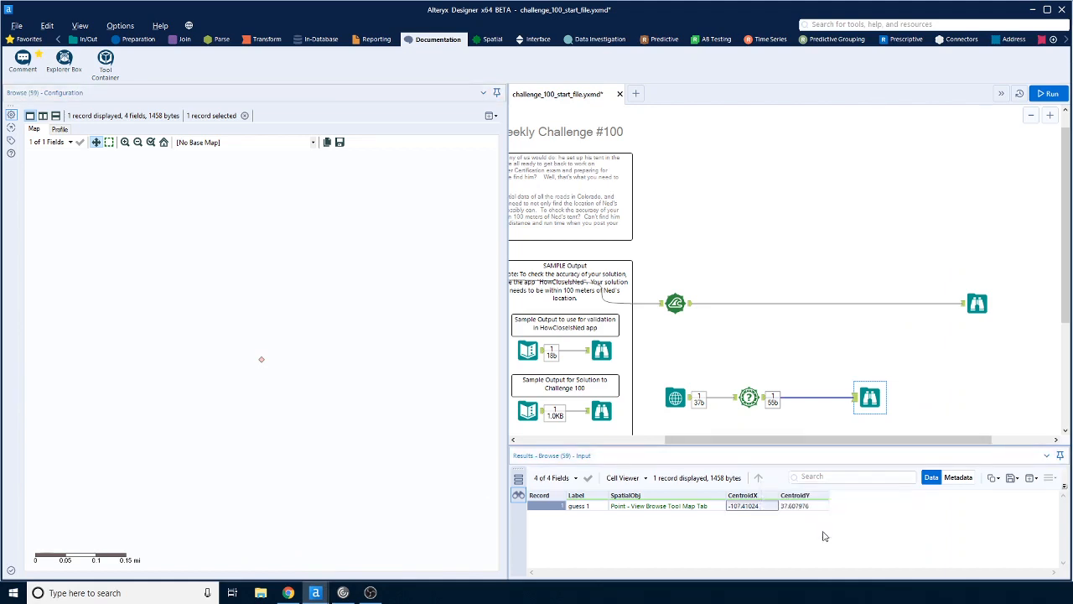
{"action": "left_click", "coordinate": [345, 573]}
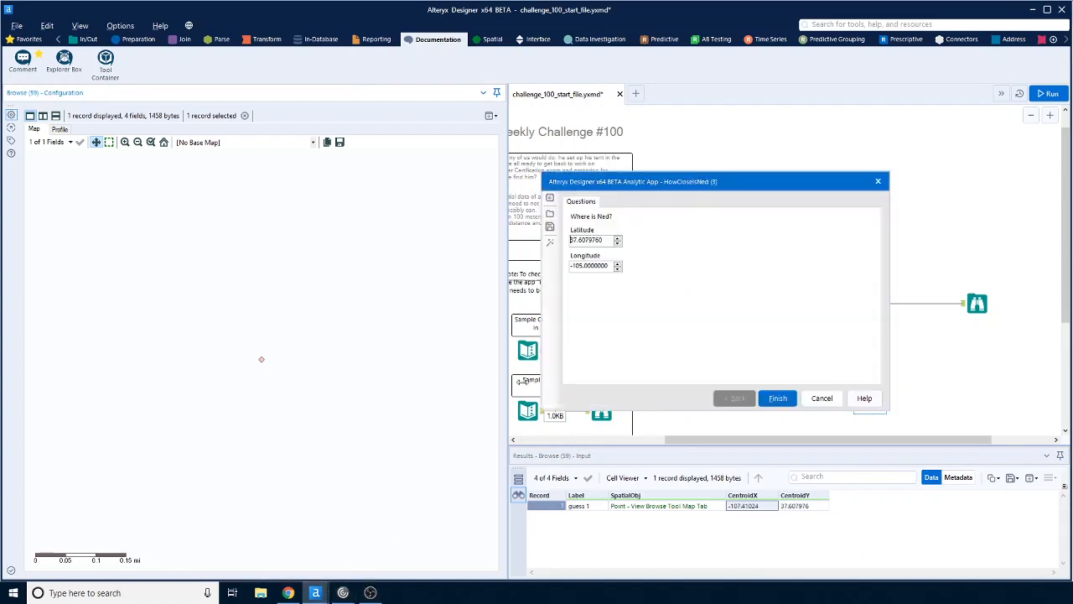
{"action": "left_click_drag", "start_coordinate": [611, 266], "coordinate": [558, 265]}
{"action": "key", "text": "ctrl+v"}
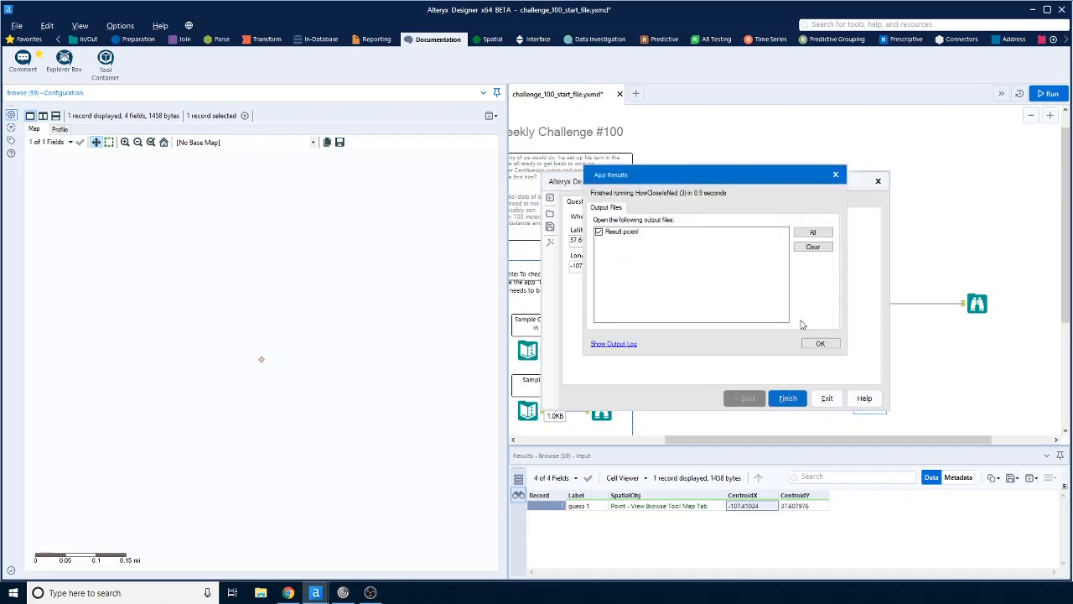
Open the app's Result.pcxml output, select the reported distance from Ned, and return to the workflow
{"action": "left_click", "coordinate": [818, 343]}
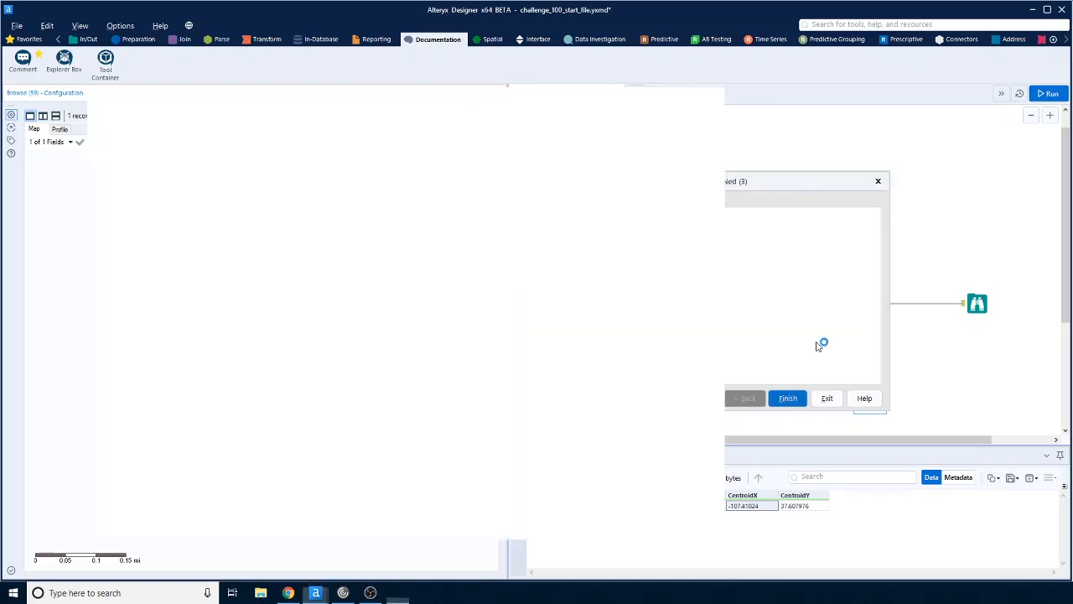
{"action": "left_click_drag", "start_coordinate": [288, 140], "coordinate": [345, 140]}
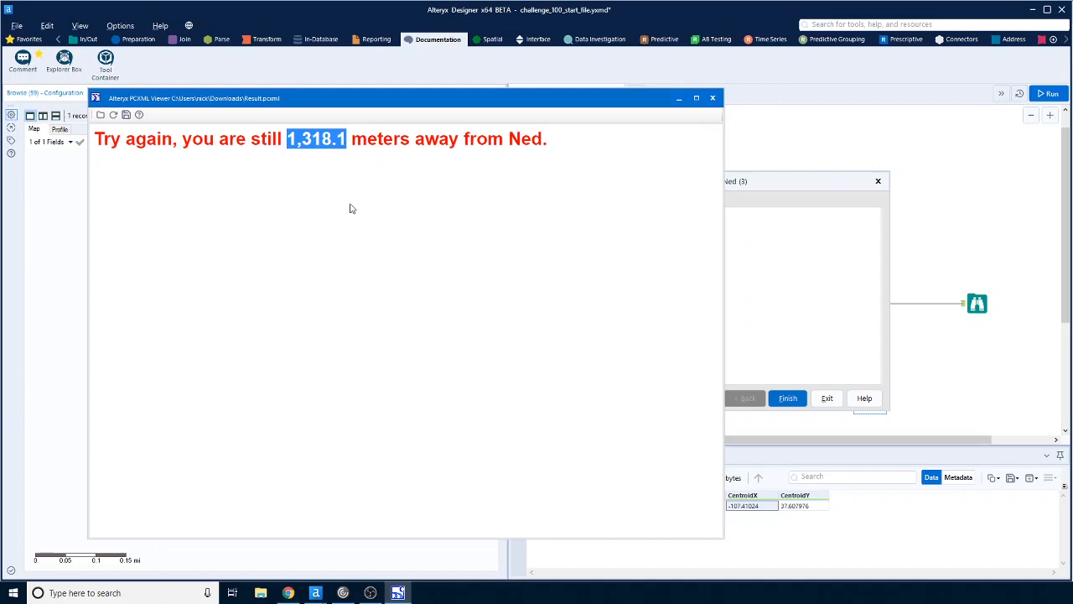
{"action": "left_click", "coordinate": [932, 353]}
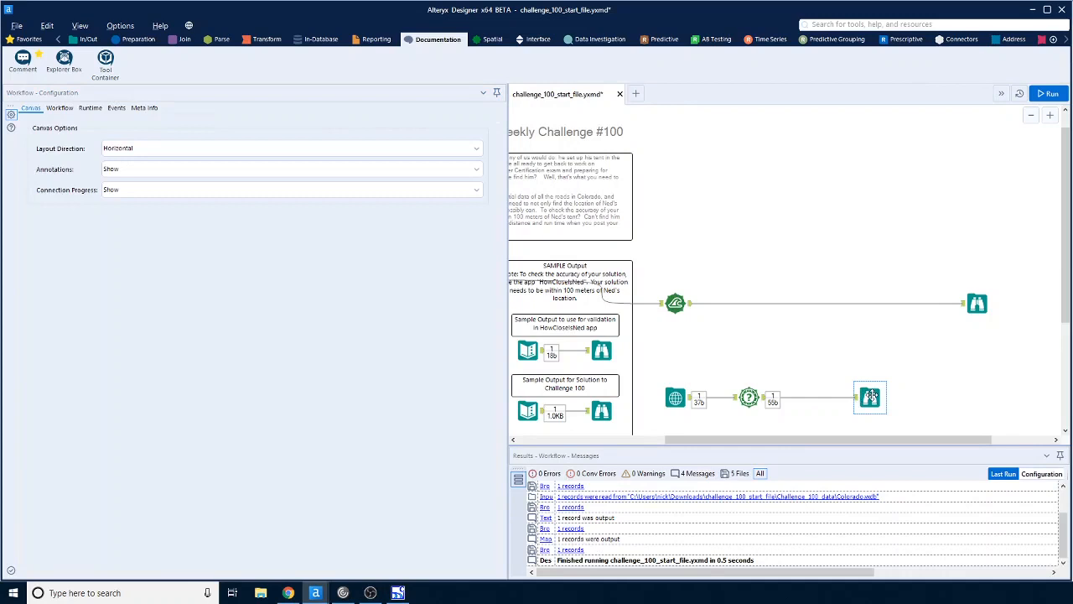
Make room before the Browse tool and insert a Trade Area tool on the connection after Spatial Info
{"action": "left_click_drag", "start_coordinate": [868, 397], "coordinate": [919, 396]}
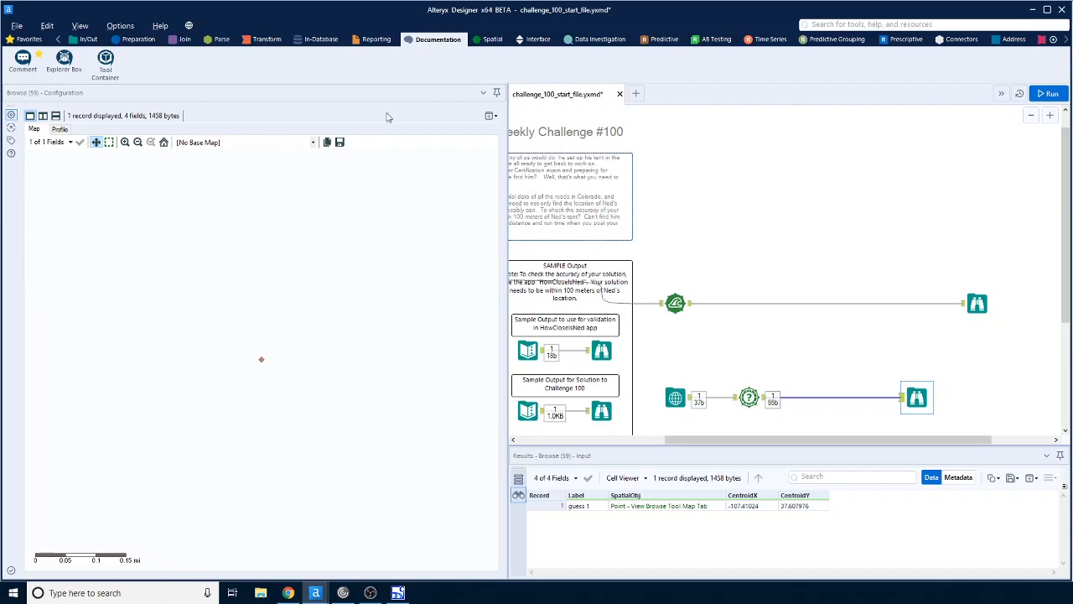
{"action": "left_click", "coordinate": [494, 41]}
{"action": "mouse_move", "coordinate": [563, 62]}
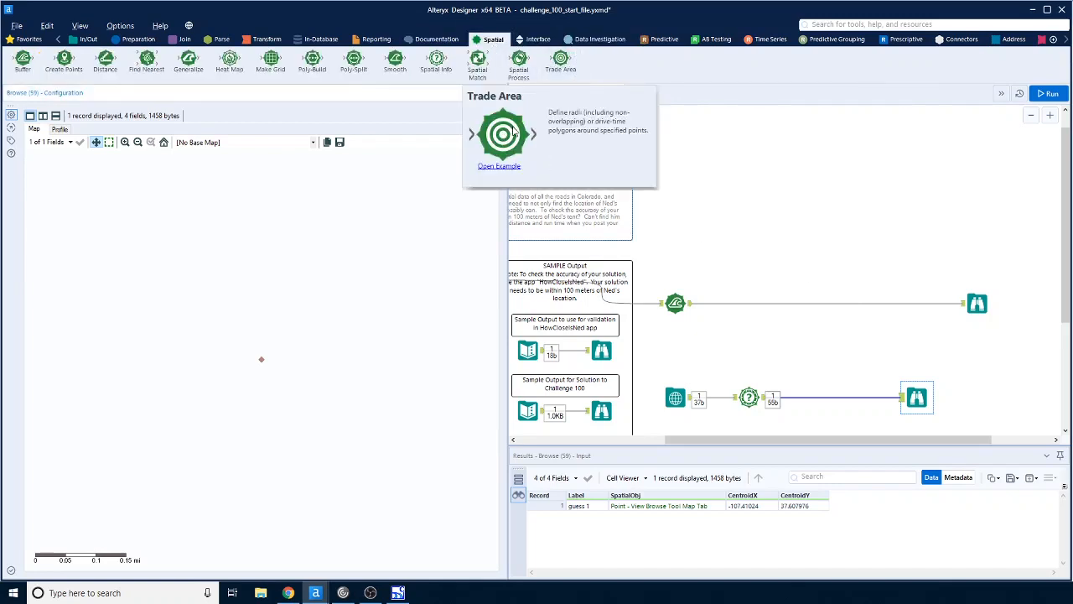
{"action": "left_click_drag", "start_coordinate": [554, 72], "coordinate": [823, 398]}
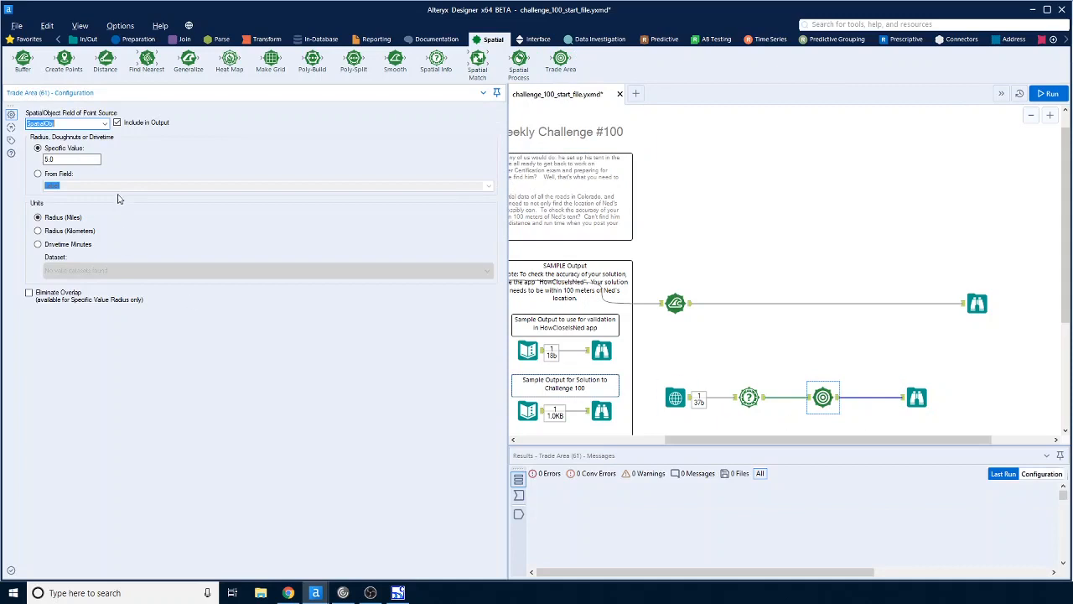
Set the Trade Area radius to a specific value of 1.3181 kilometers
{"action": "left_click_drag", "start_coordinate": [70, 160], "coordinate": [29, 160]}
{"action": "key", "text": "ctrl+v"}
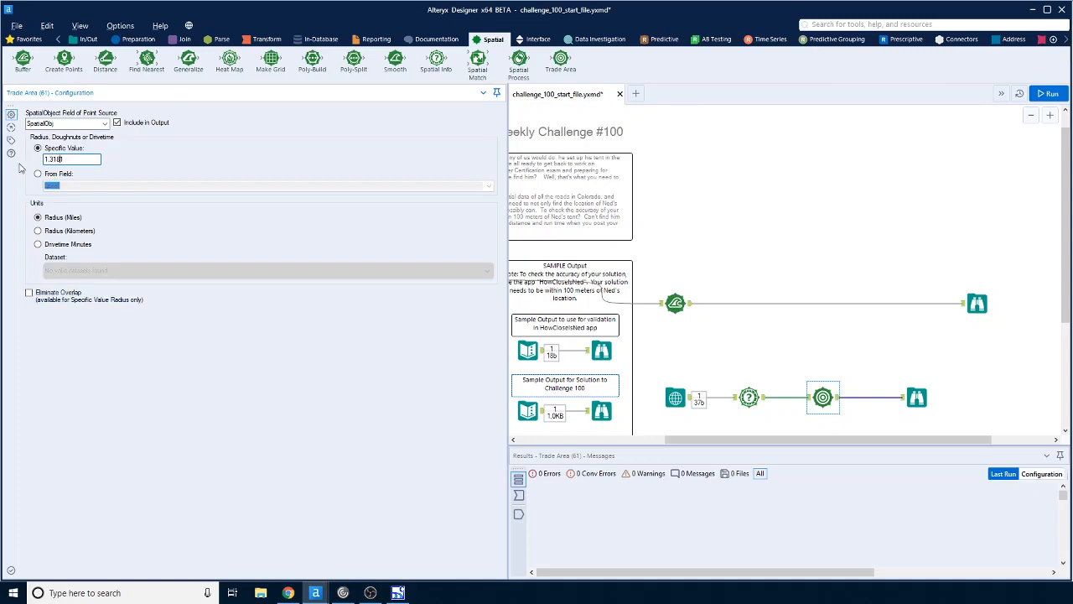
{"action": "type", "text": "1"}
{"action": "left_click", "coordinate": [39, 233]}
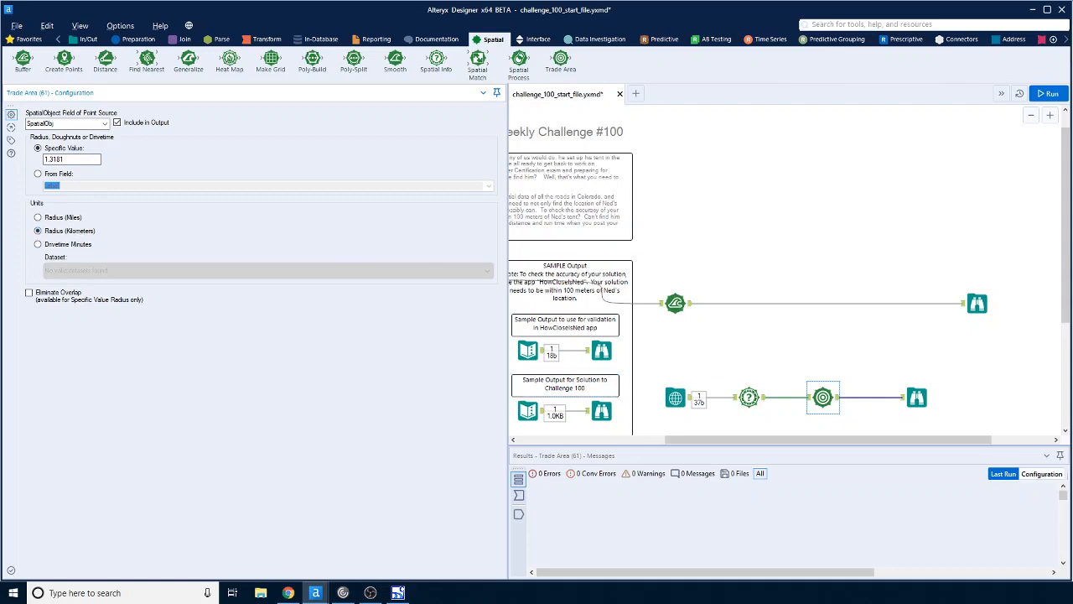
Run the workflow and show the trade area's Browse map over the Alteryx Streets - Most Recent Vintage base map
{"action": "left_click", "coordinate": [1052, 96]}
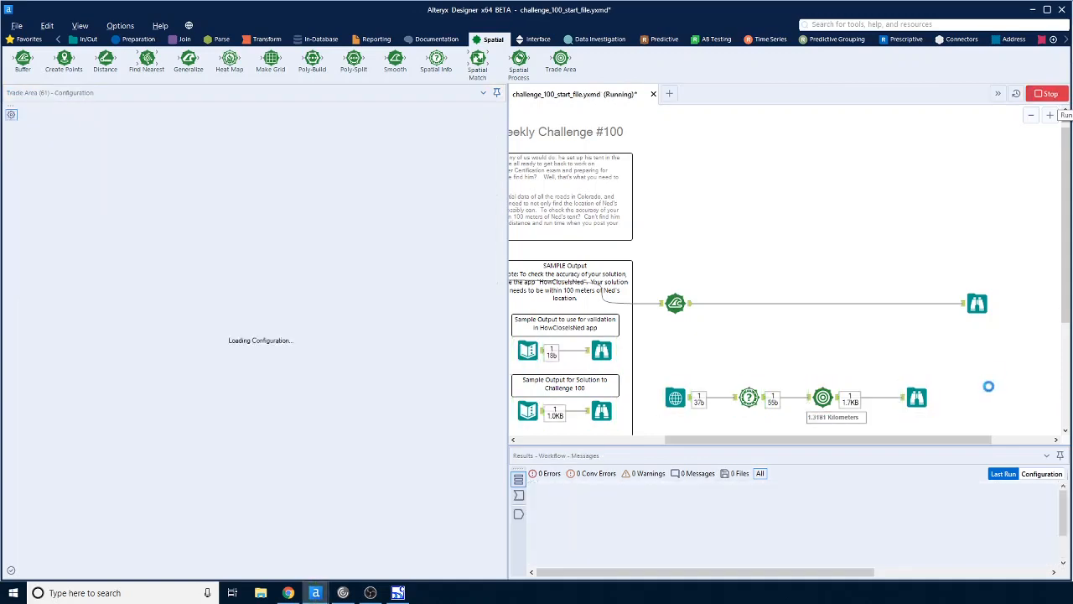
{"action": "left_click", "coordinate": [917, 397]}
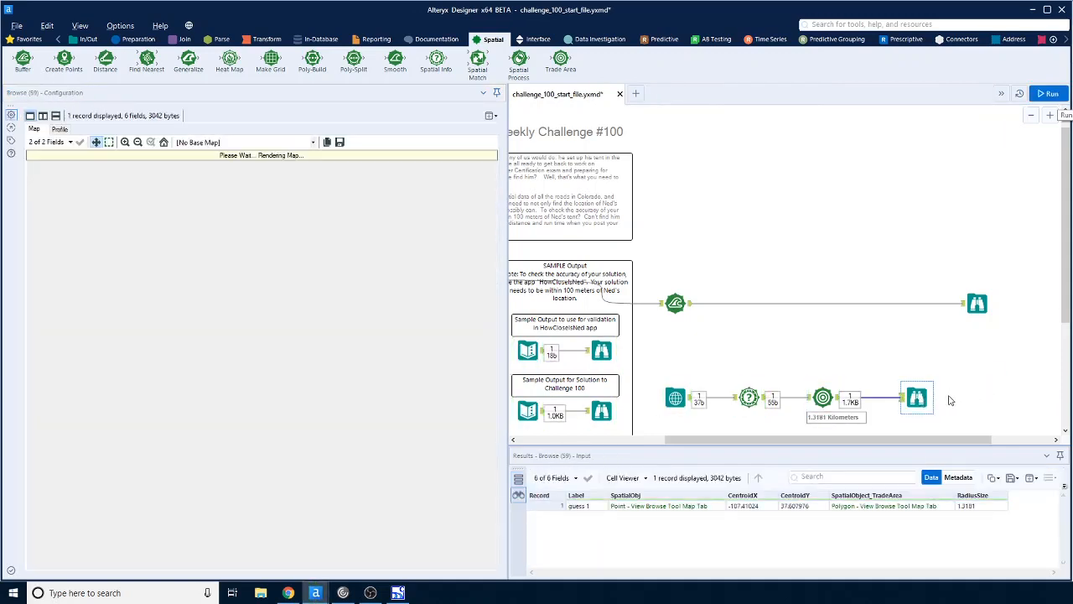
{"action": "left_click", "coordinate": [312, 142]}
{"action": "left_click", "coordinate": [253, 230]}
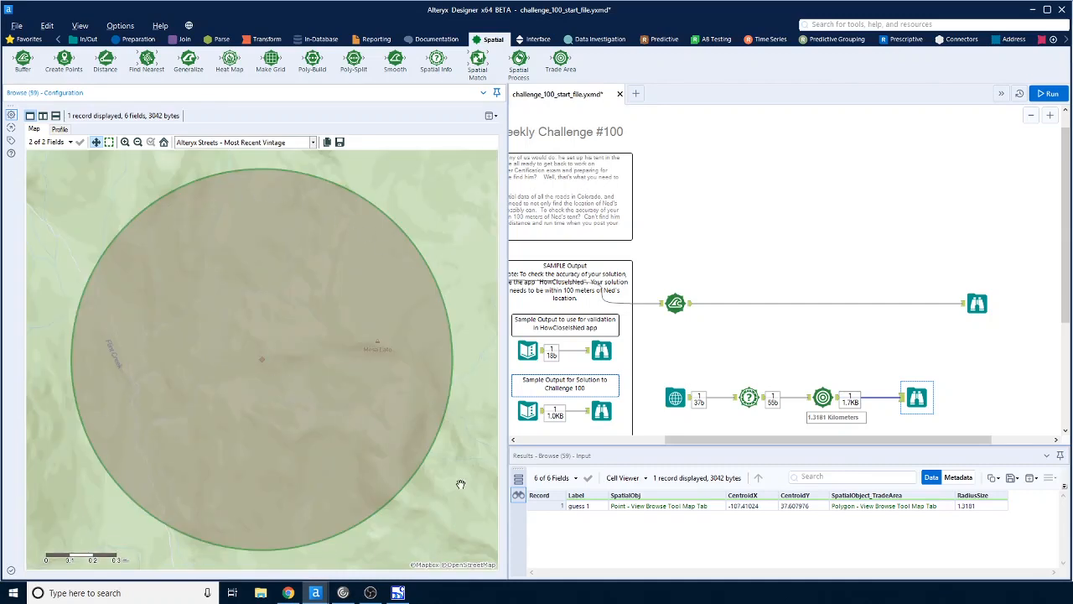
Add a second point labelled "Gues 2" at the Mesa Lato peak on the Map Input map and rerun the workflow
{"action": "left_click", "coordinate": [676, 398]}
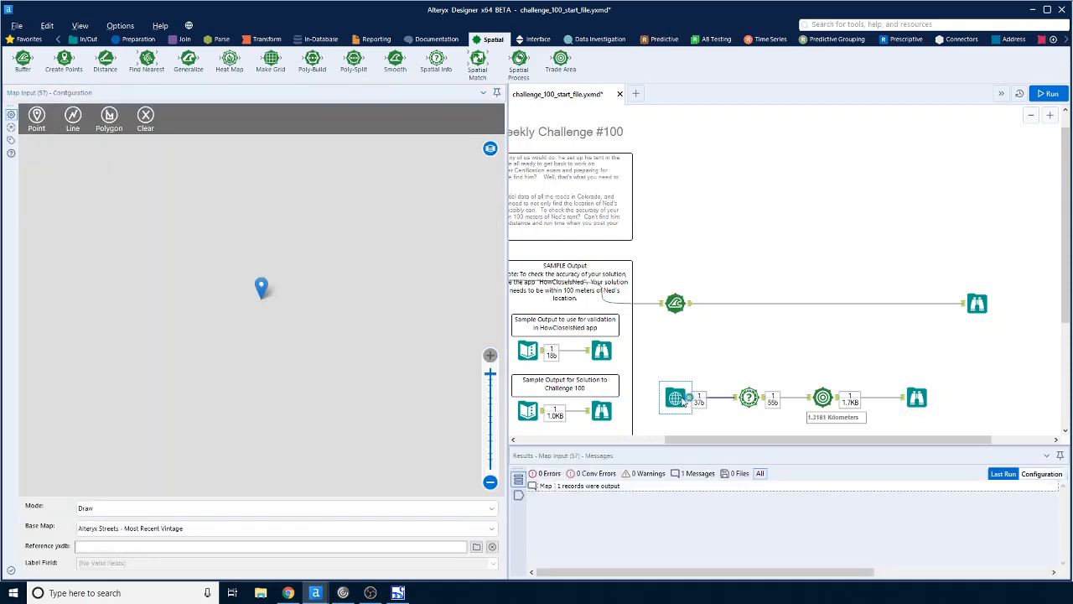
{"action": "left_click", "coordinate": [37, 117]}
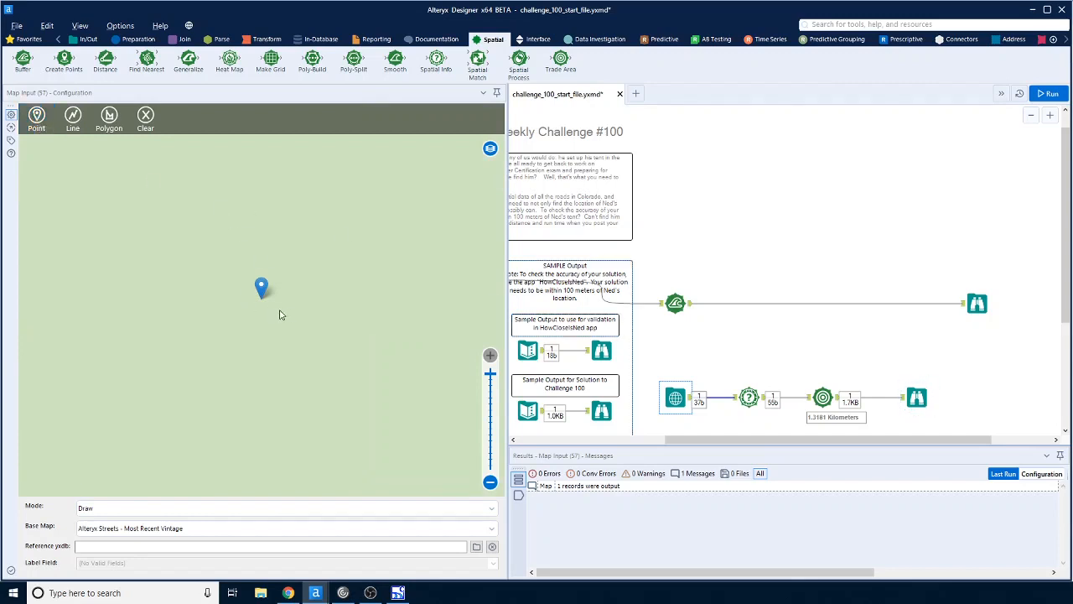
{"action": "scroll", "coordinate": [279, 304], "scroll_direction": "down", "scroll_amount": 1}
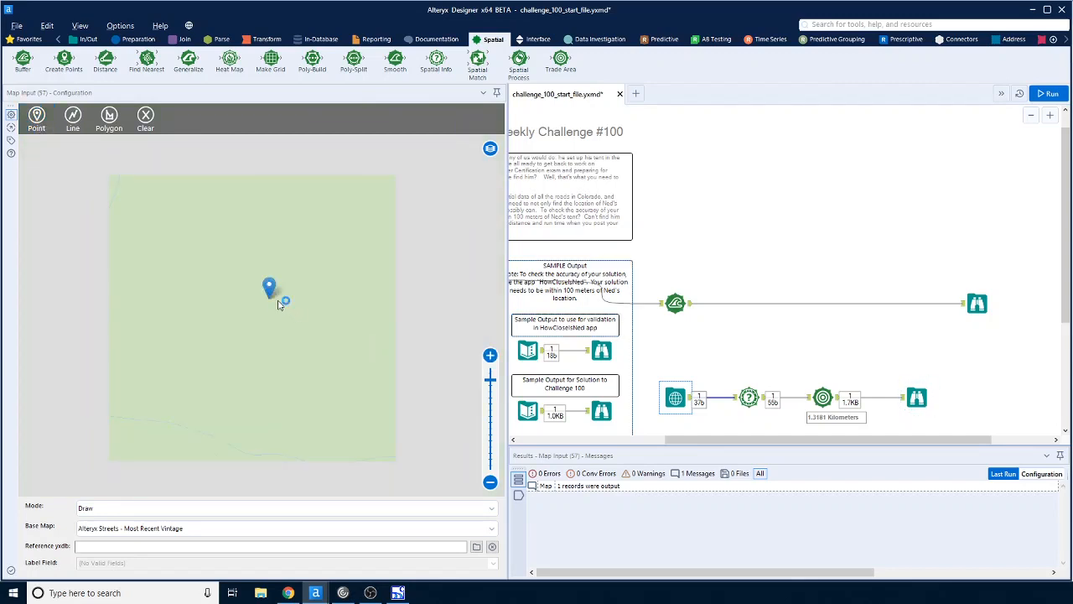
{"action": "scroll", "coordinate": [279, 304], "scroll_direction": "down", "scroll_amount": 1}
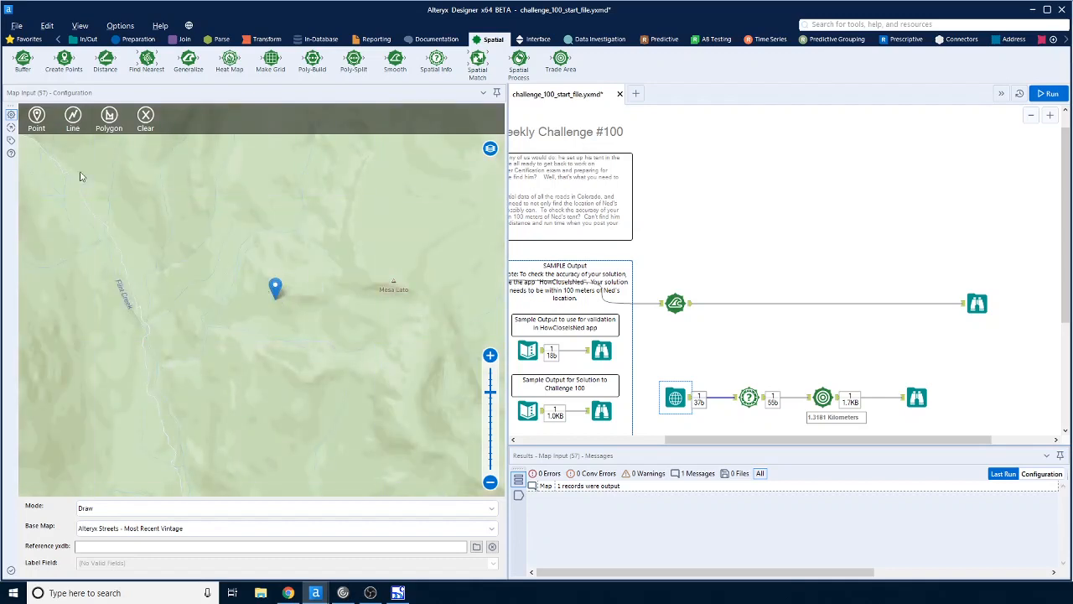
{"action": "left_click", "coordinate": [36, 117]}
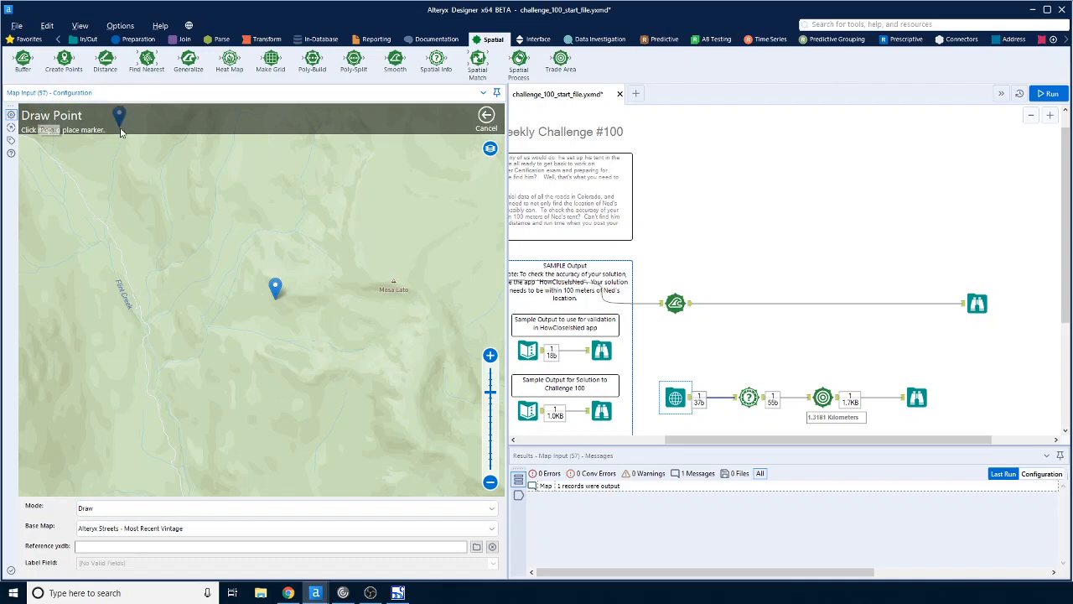
{"action": "left_click", "coordinate": [393, 284]}
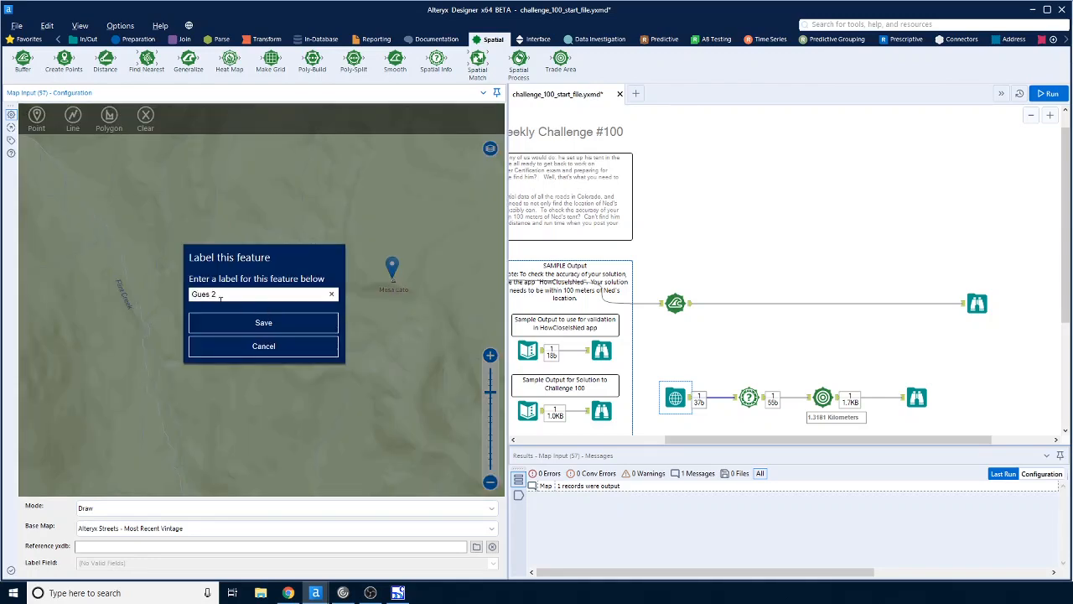
{"action": "type", "text": "Gues 2"}
{"action": "left_click", "coordinate": [245, 324]}
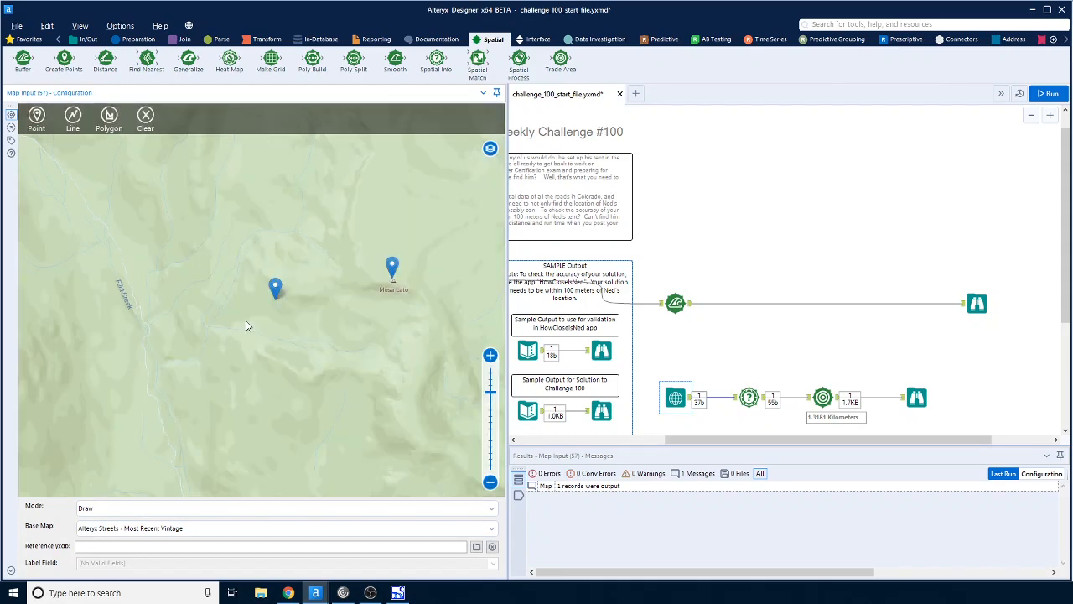
{"action": "left_click", "coordinate": [1052, 96]}
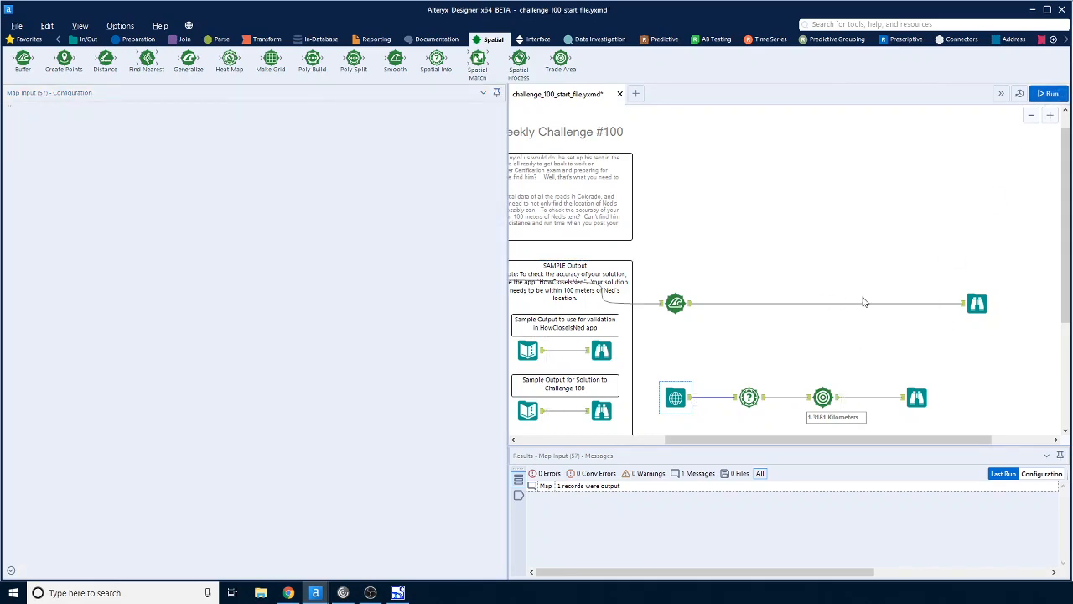
Show both guesses' trade areas on the Browse map and move the Trade Area tool slightly up to make room
{"action": "left_click", "coordinate": [925, 395]}
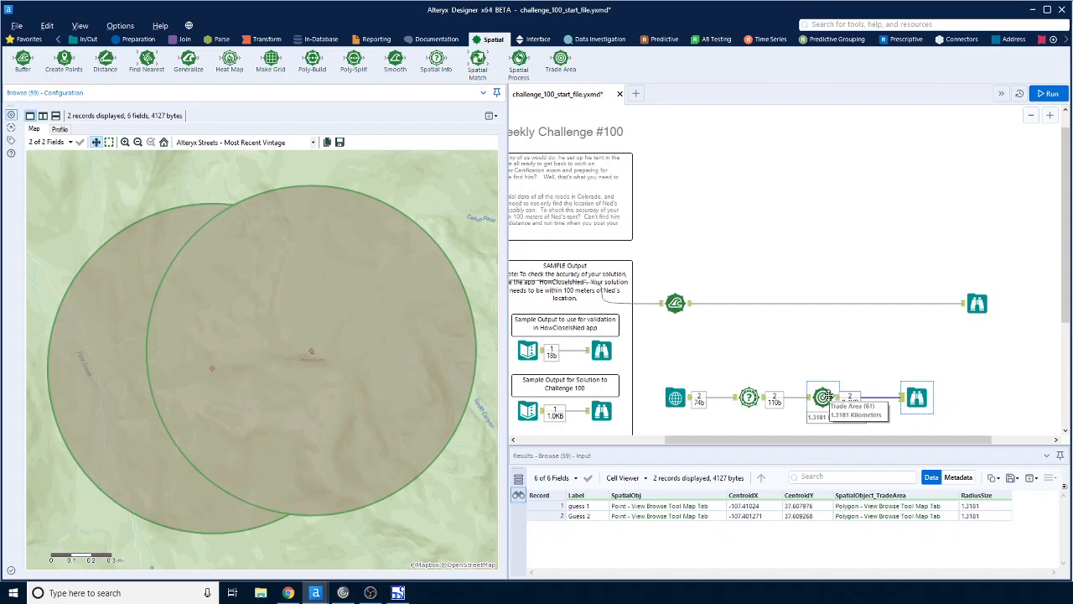
{"action": "left_click_drag", "start_coordinate": [825, 392], "coordinate": [827, 382]}
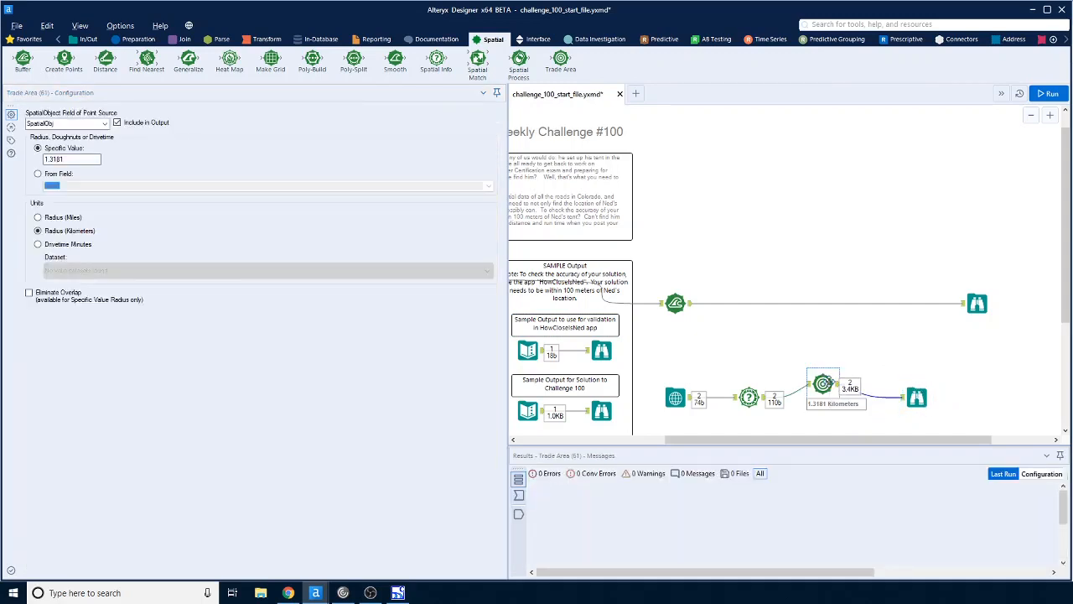
Copy Guess 2's CentroidY from the Spatial Info output into the HowCloseIsNed Latitude, 37.609268
{"action": "left_click", "coordinate": [746, 402]}
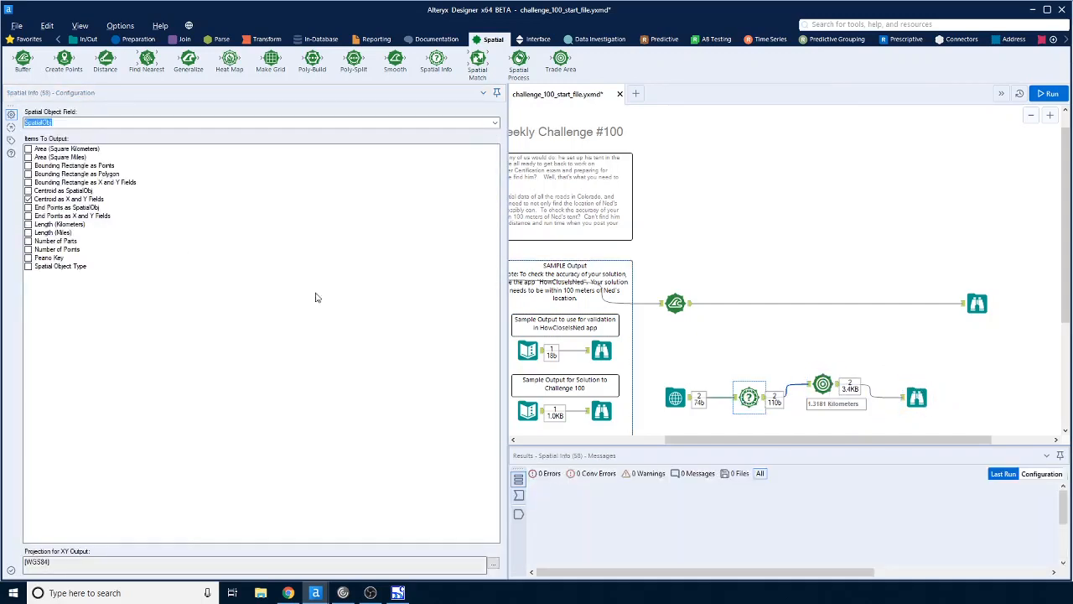
{"action": "left_click", "coordinate": [760, 398]}
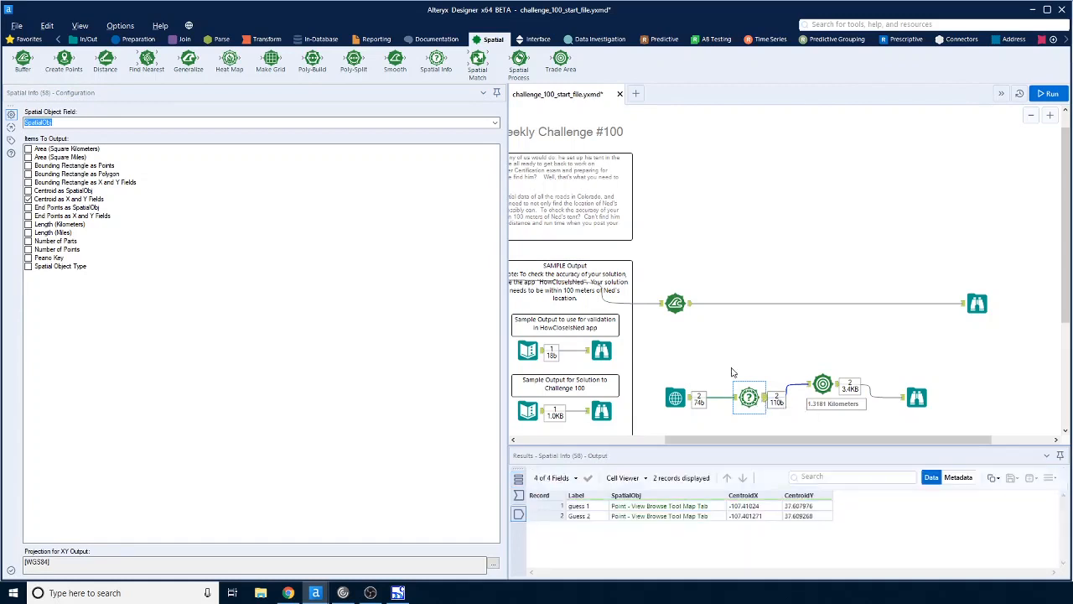
{"action": "left_click", "coordinate": [810, 516]}
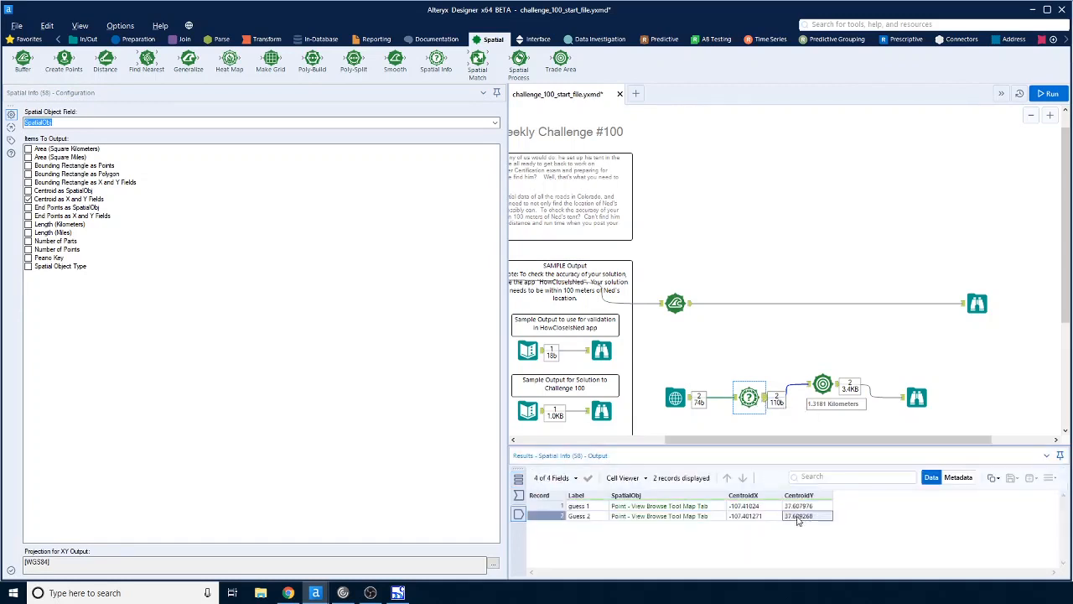
{"action": "right_click", "coordinate": [798, 518]}
{"action": "left_click", "coordinate": [857, 542]}
{"action": "mouse_move", "coordinate": [321, 592]}
{"action": "left_click", "coordinate": [371, 545]}
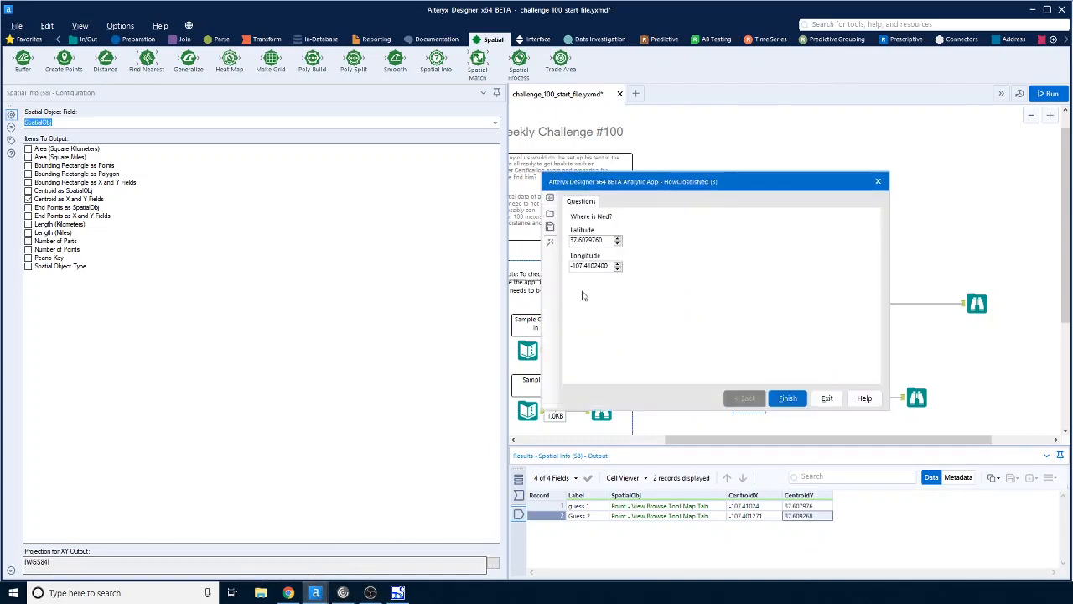
{"action": "left_click_drag", "start_coordinate": [609, 242], "coordinate": [570, 240]}
{"action": "key", "text": "ctrl+v"}
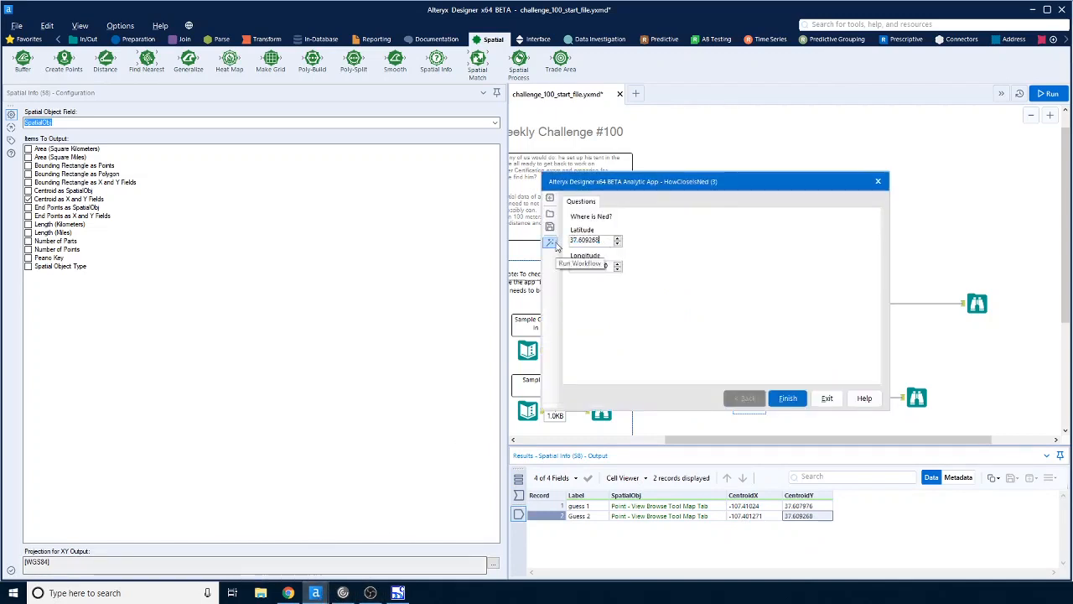
Copy Guess 2's CentroidX, -107.401271, into the HowCloseIsNed Longitude, run the app and open its result
{"action": "left_click", "coordinate": [754, 515]}
{"action": "right_click", "coordinate": [756, 516]}
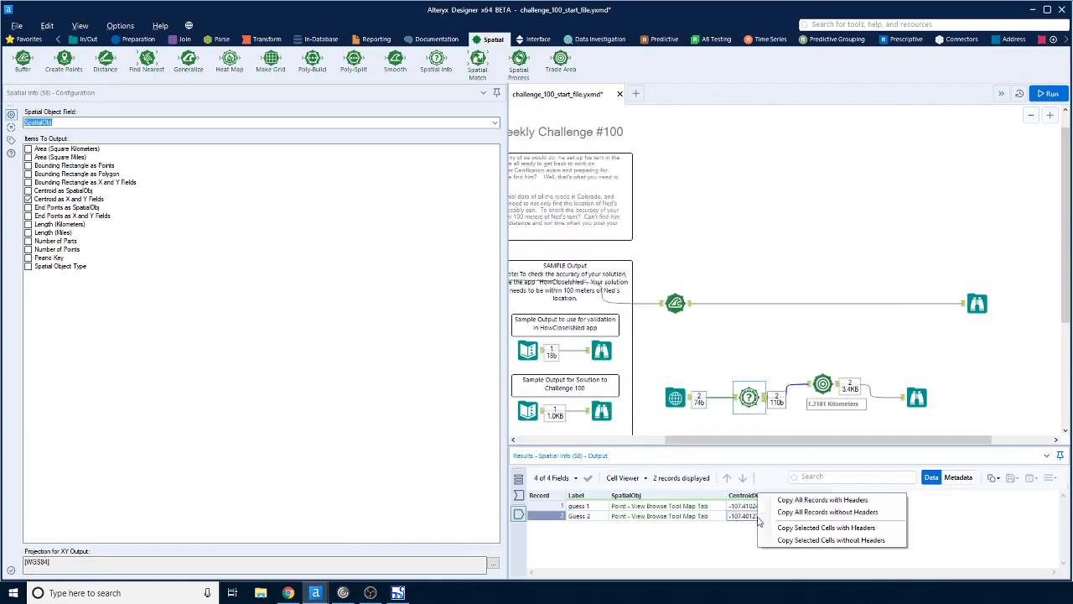
{"action": "left_click", "coordinate": [805, 541]}
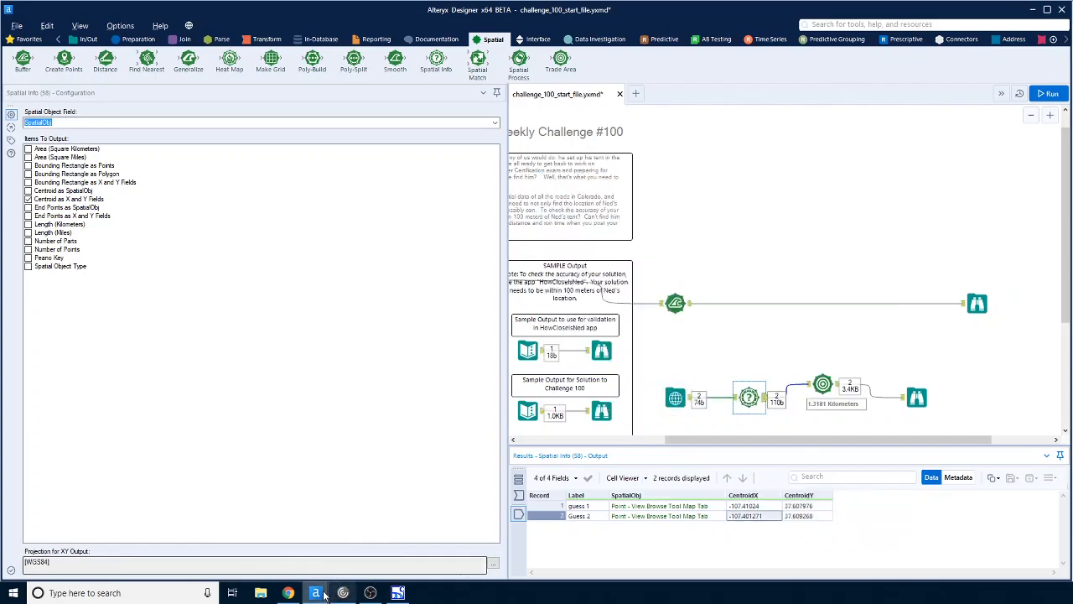
{"action": "mouse_move", "coordinate": [324, 595]}
{"action": "left_click", "coordinate": [362, 549]}
{"action": "left_click_drag", "start_coordinate": [614, 267], "coordinate": [561, 265]}
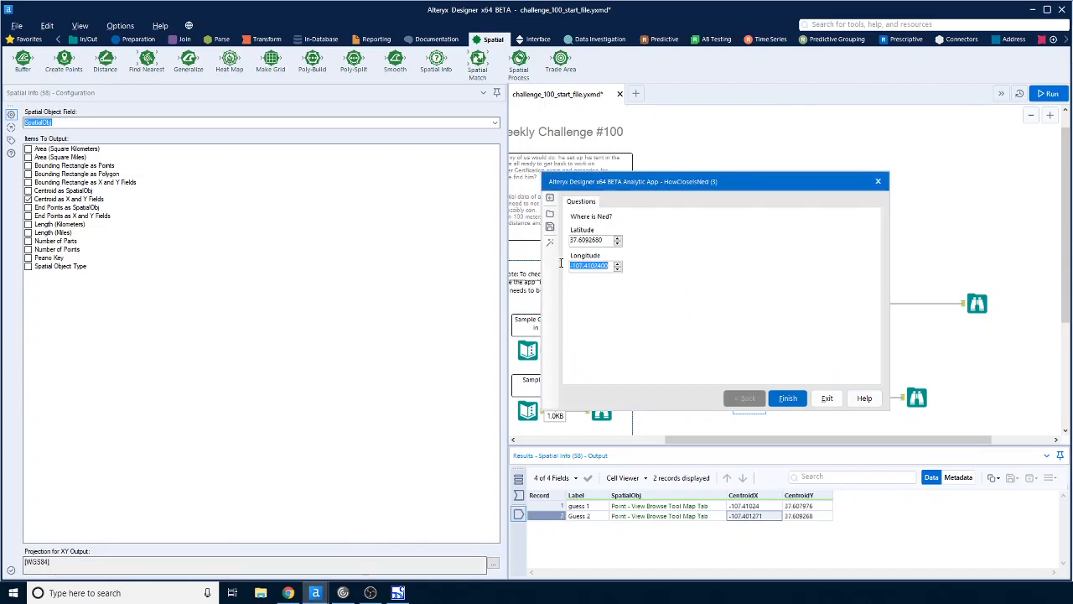
{"action": "key", "text": "ctrl+v"}
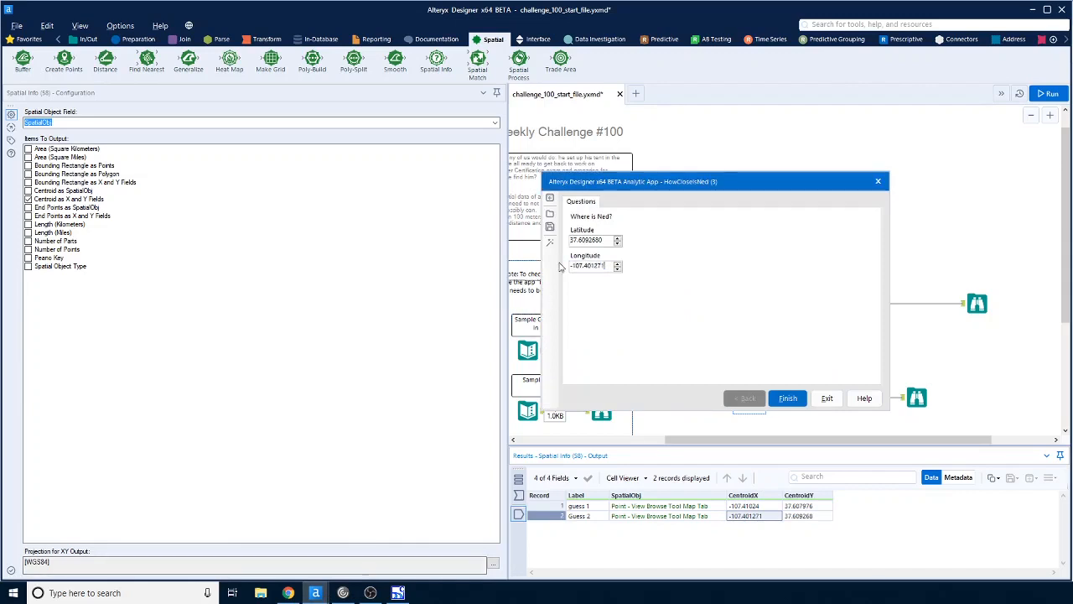
{"action": "left_click", "coordinate": [788, 399]}
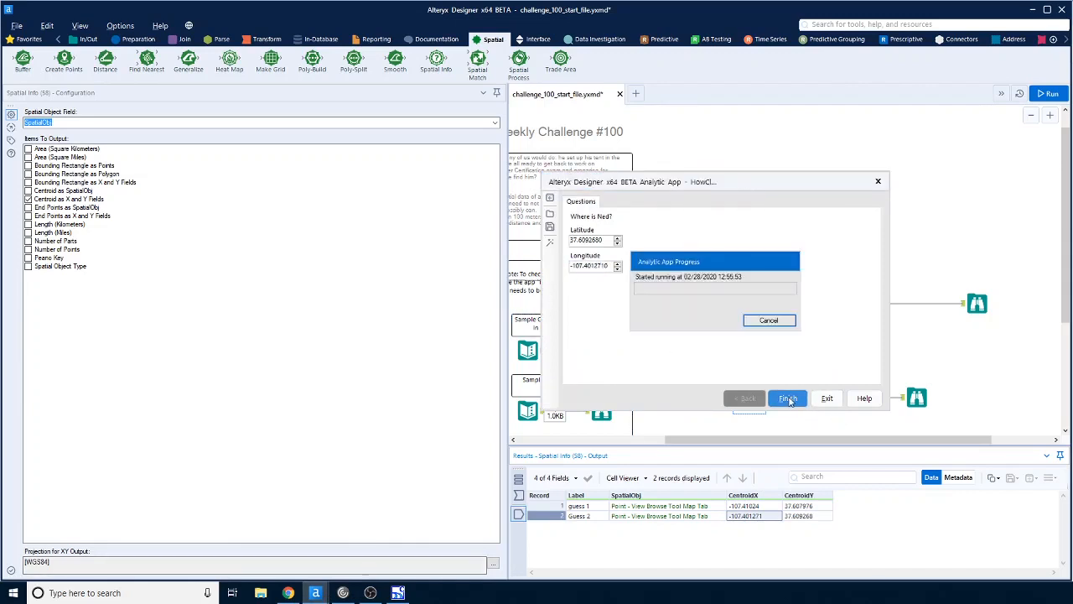
{"action": "left_click", "coordinate": [822, 343]}
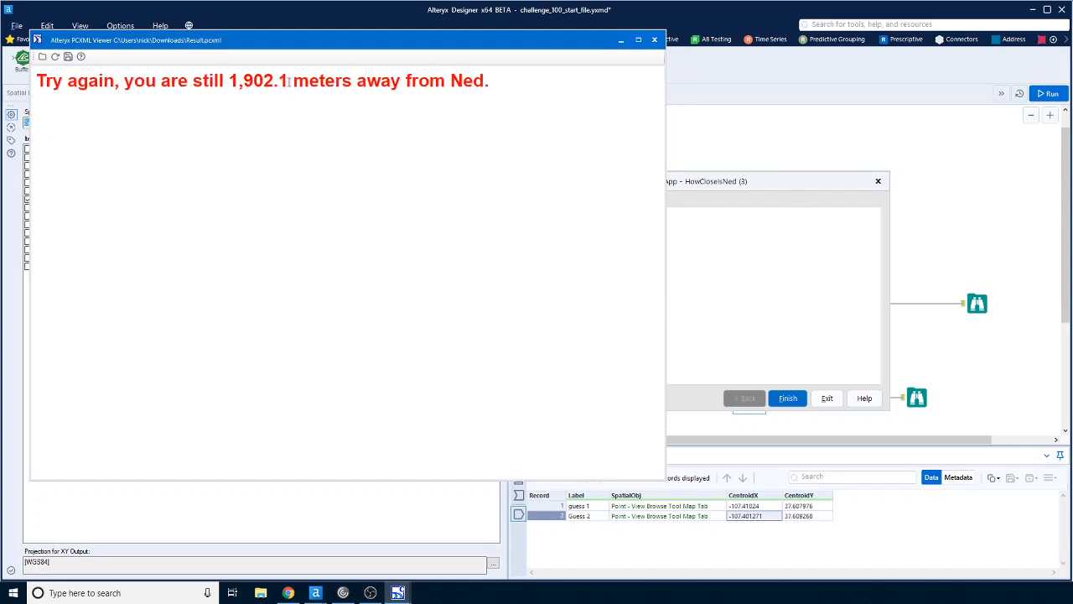
Add a second Trade Area tool after Spatial Info with a radius of 1.9021 kilometers taken from the app's result
{"action": "left_click_drag", "start_coordinate": [288, 81], "coordinate": [230, 81]}
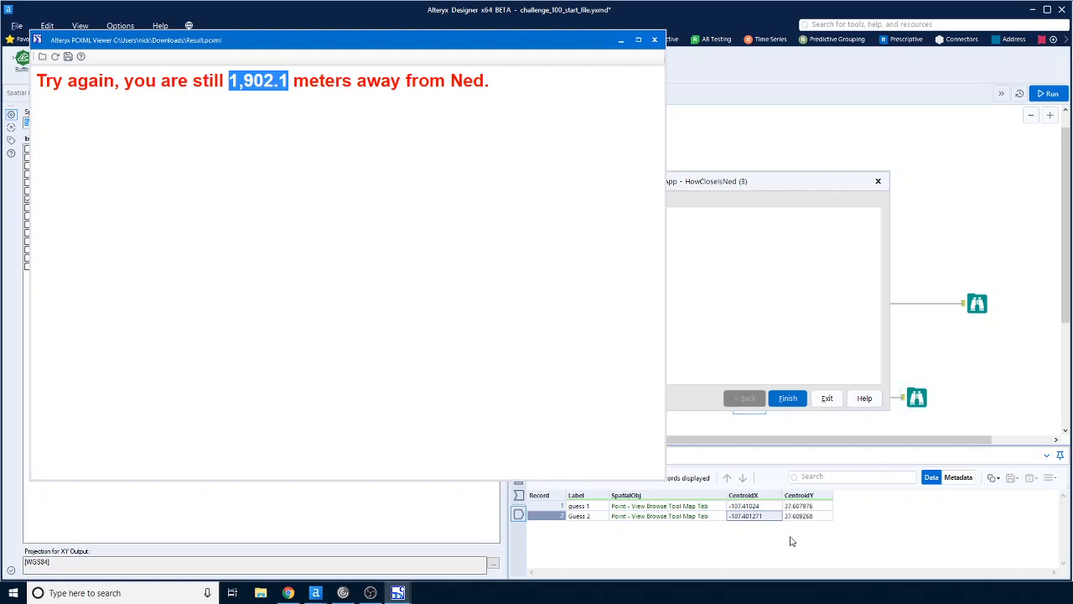
{"action": "left_click", "coordinate": [949, 425]}
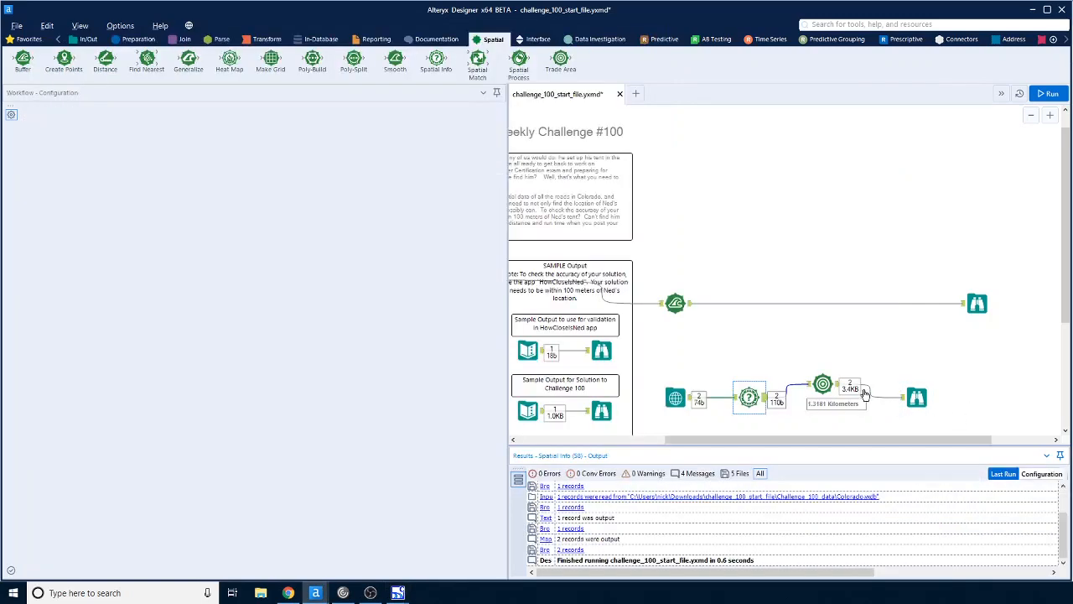
{"action": "left_click_drag", "start_coordinate": [562, 60], "coordinate": [829, 417]}
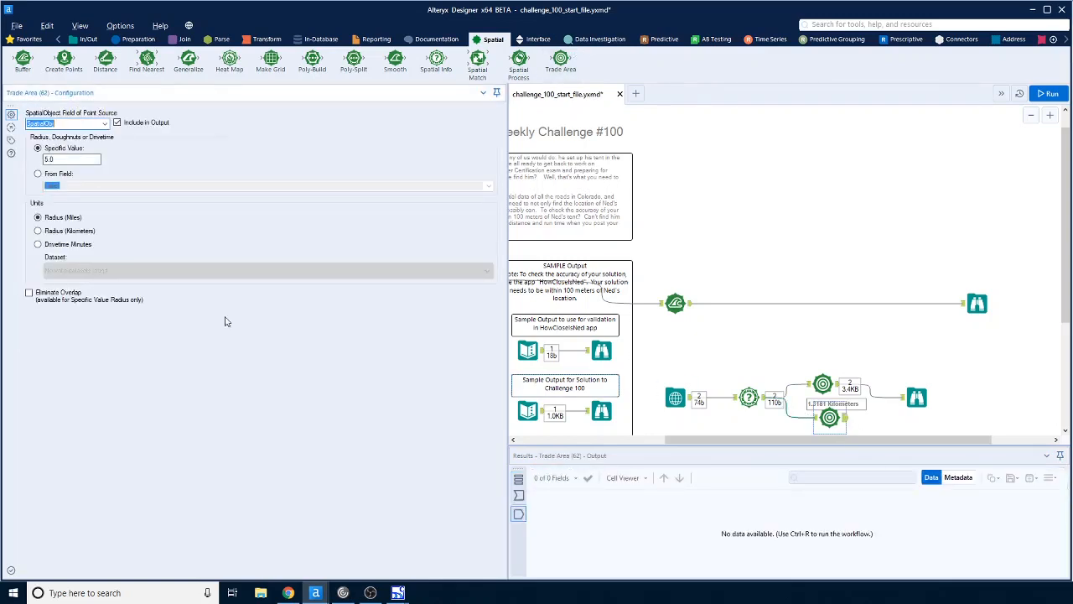
{"action": "key", "text": "ctrl+v"}
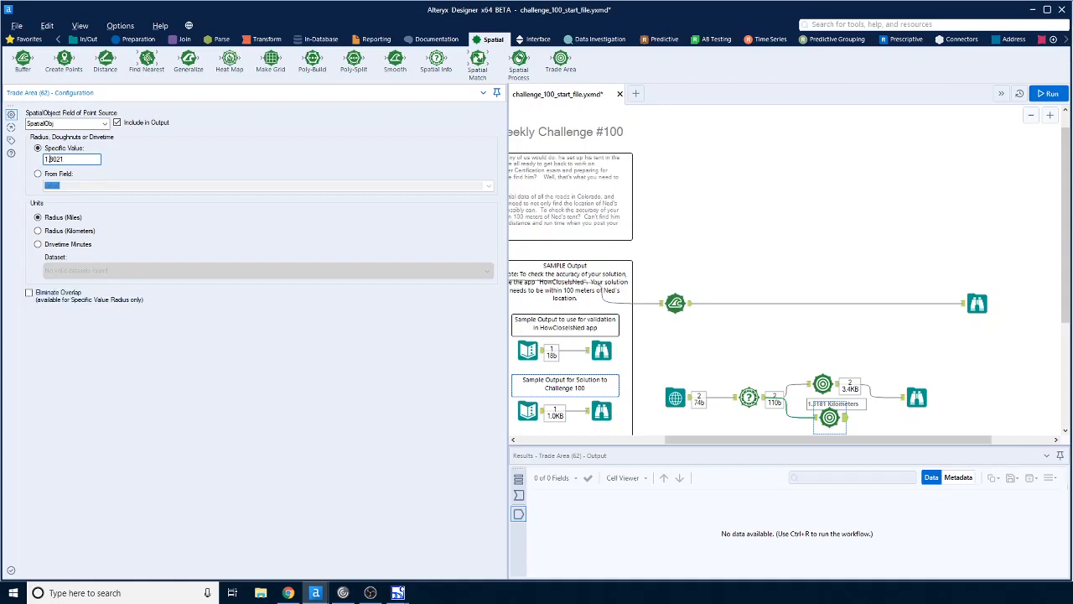
{"action": "left_click", "coordinate": [38, 232]}
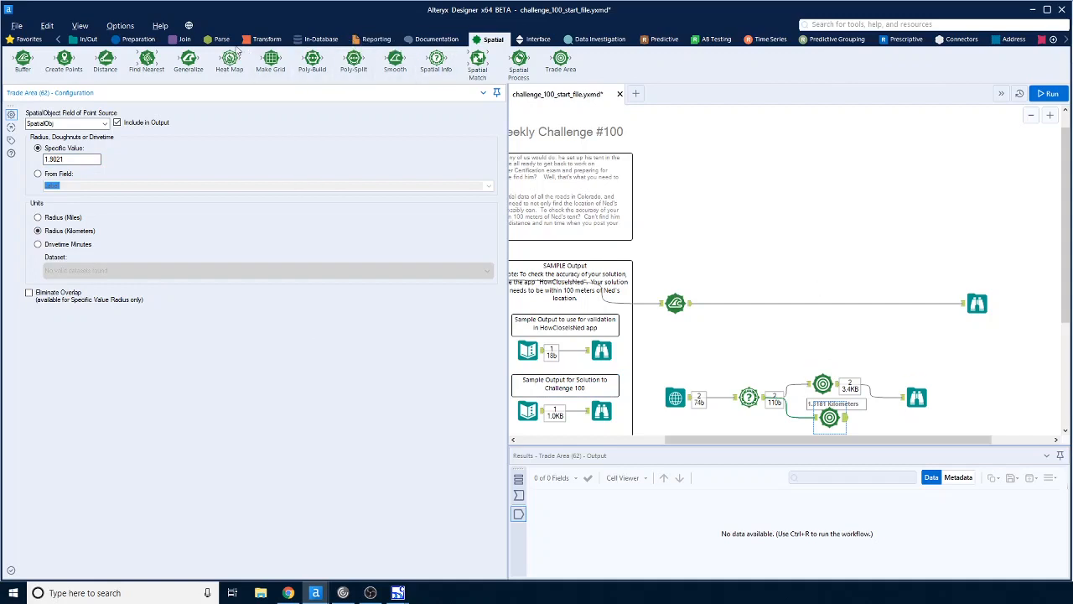
Insert a Filter tool between Spatial Info and the first Trade Area, with Label Equals "Guess 1"
{"action": "left_click", "coordinate": [128, 46]}
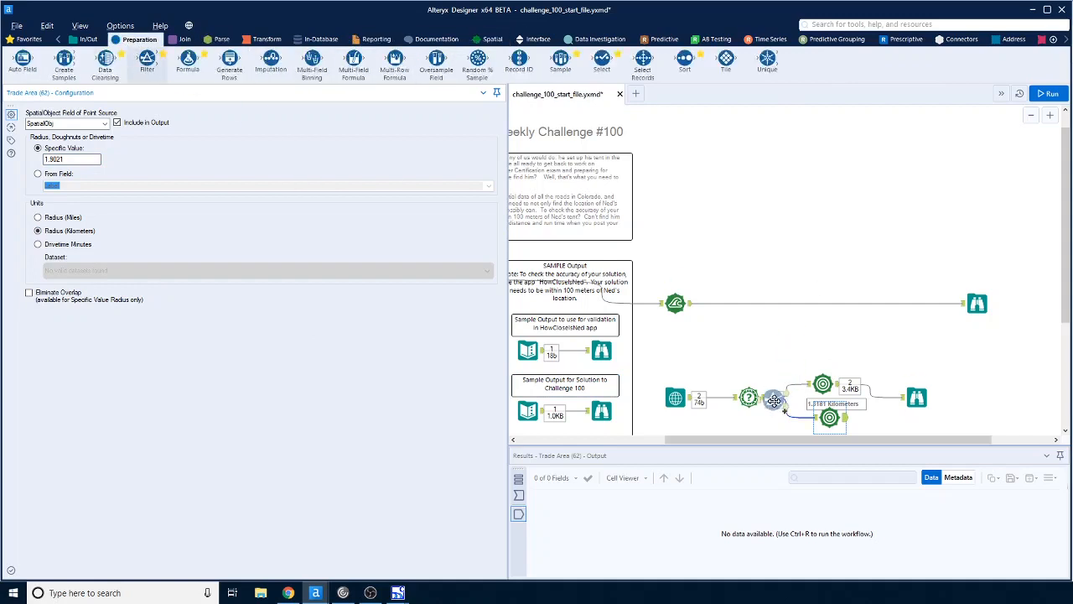
{"action": "left_click_drag", "start_coordinate": [780, 393], "coordinate": [802, 391]}
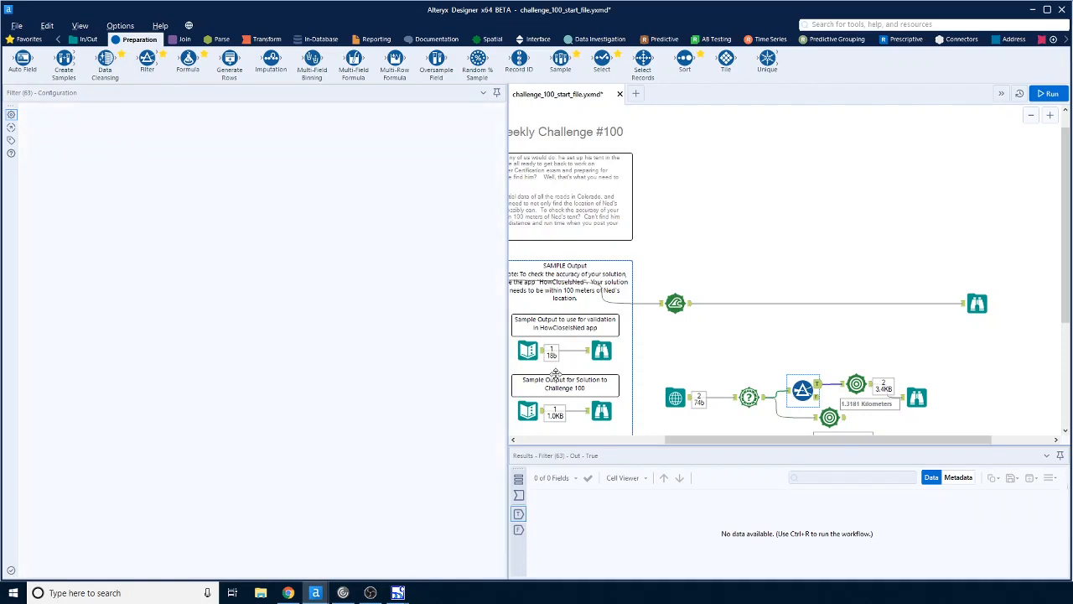
{"action": "left_click", "coordinate": [181, 164]}
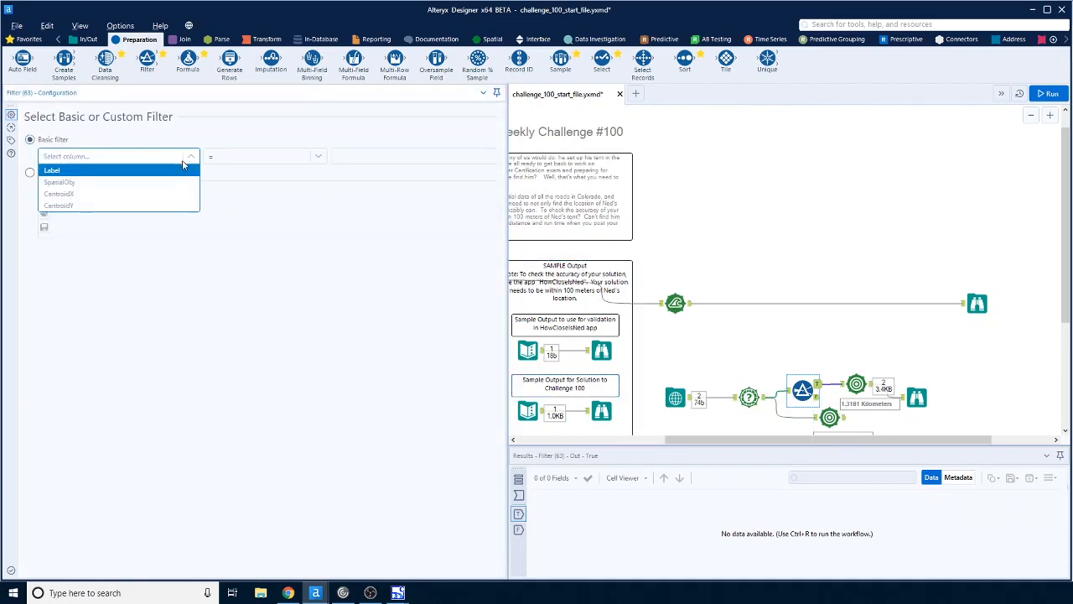
{"action": "left_click", "coordinate": [164, 172]}
{"action": "left_click", "coordinate": [346, 156]}
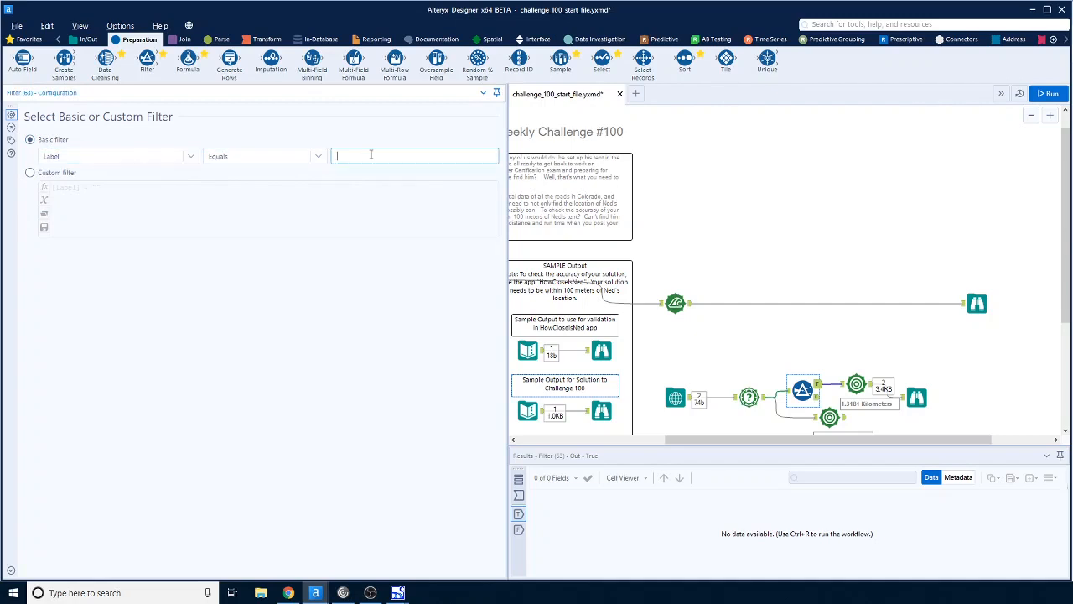
{"action": "type", "text": "Guess 1"}
{"action": "left_click", "coordinate": [855, 326]}
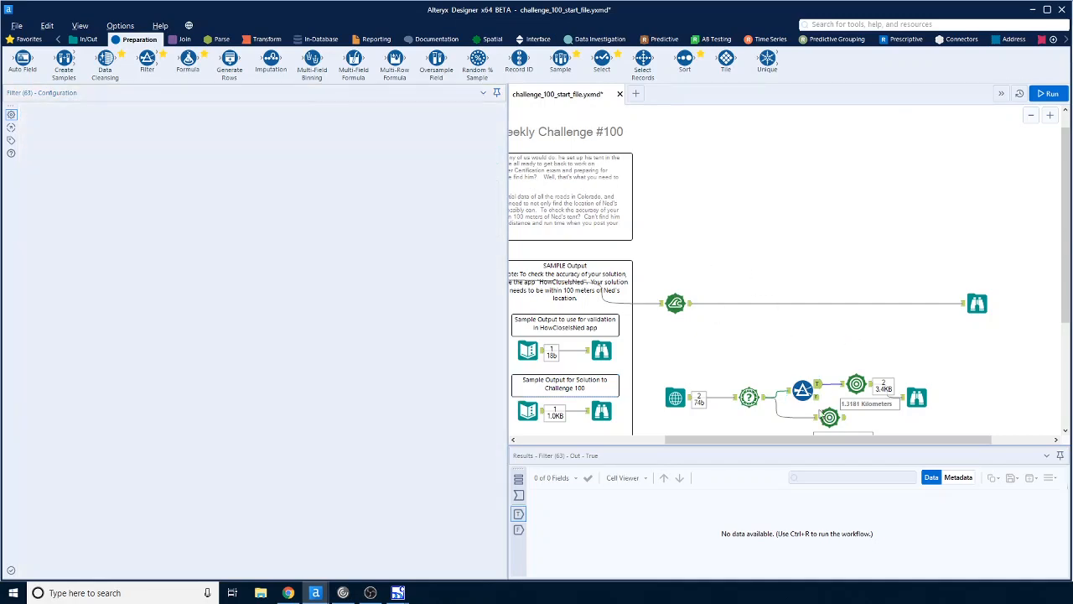
Remove the second Trade Area's connection from Spatial Info and feed it from the Filter's False output instead
{"action": "key", "text": "ctrl+r"}
{"action": "left_click", "coordinate": [786, 421]}
{"action": "key", "text": "Delete"}
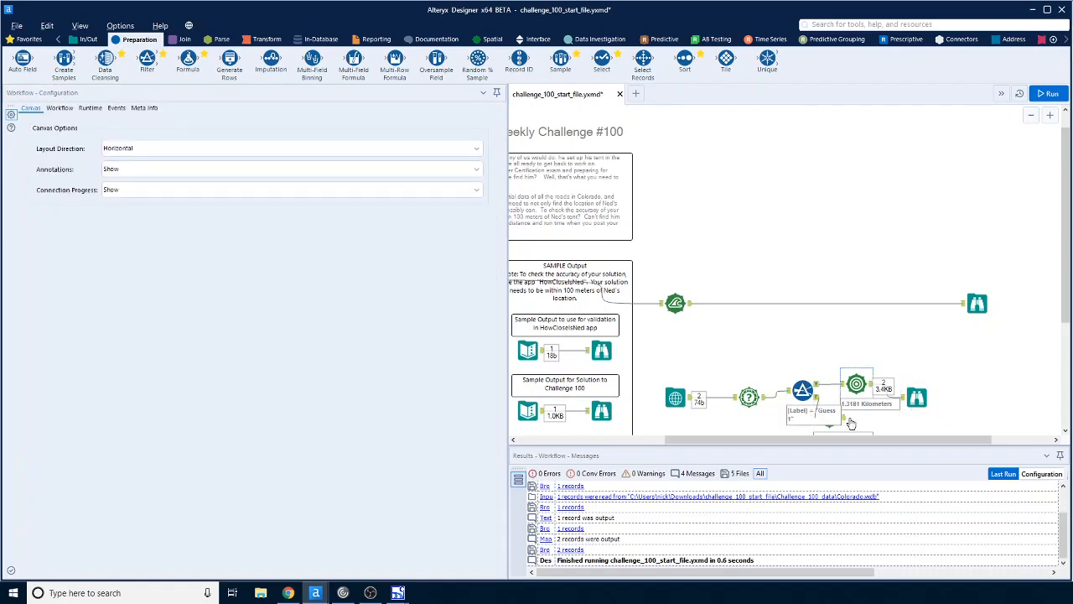
Insert a Union before the Browse tool, connect both Trade Areas to it, run the workflow and show the combined map
{"action": "left_click_drag", "start_coordinate": [916, 396], "coordinate": [997, 384]}
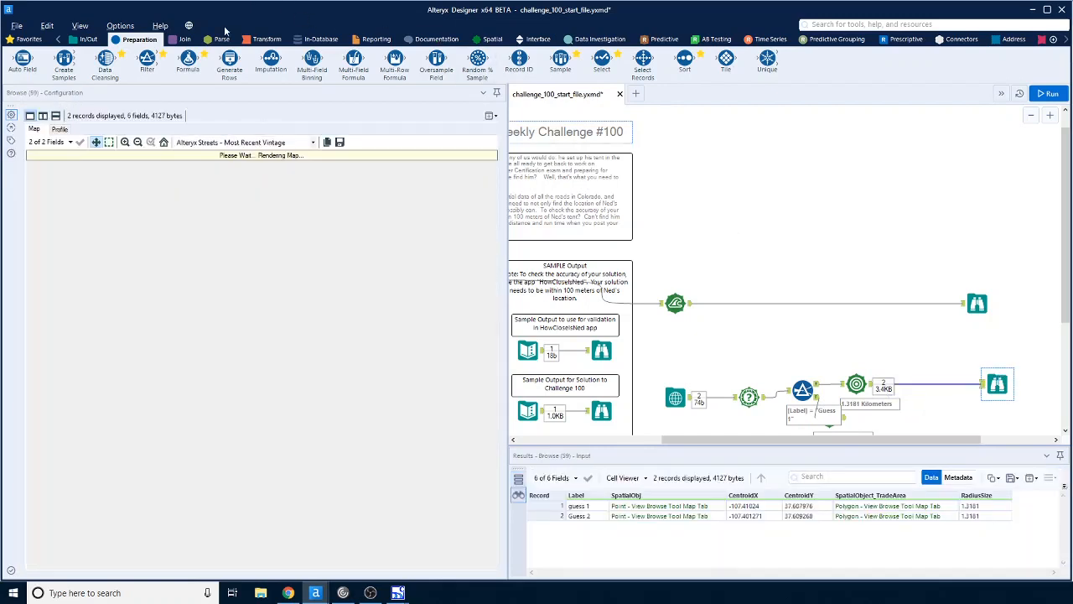
{"action": "left_click", "coordinate": [186, 40]}
{"action": "left_click_drag", "start_coordinate": [271, 59], "coordinate": [930, 384]}
{"action": "left_click_drag", "start_coordinate": [844, 418], "coordinate": [916, 385]}
{"action": "key", "text": "ctrl+r"}
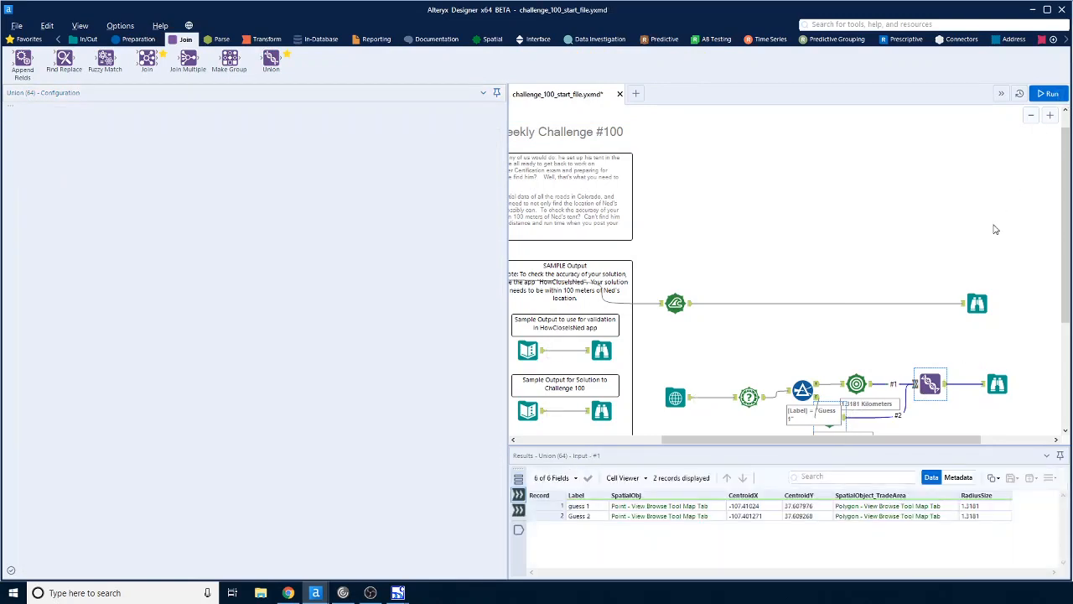
{"action": "left_click", "coordinate": [998, 384]}
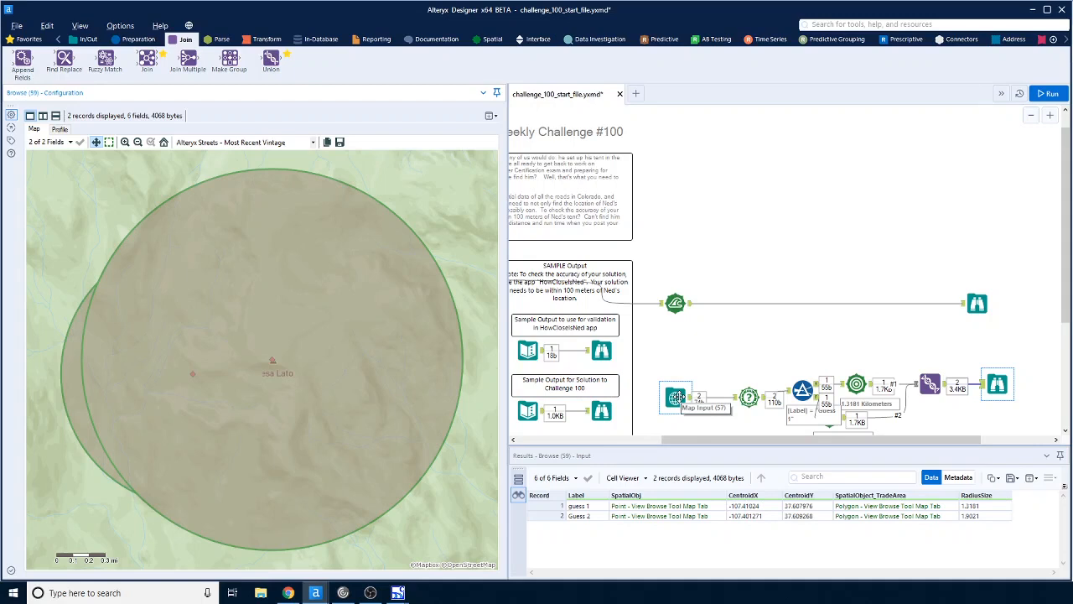
Add a third point labelled "Guess 3" southwest of the first guess, near Flint Creek, on the Map Input map
{"action": "left_click", "coordinate": [676, 397]}
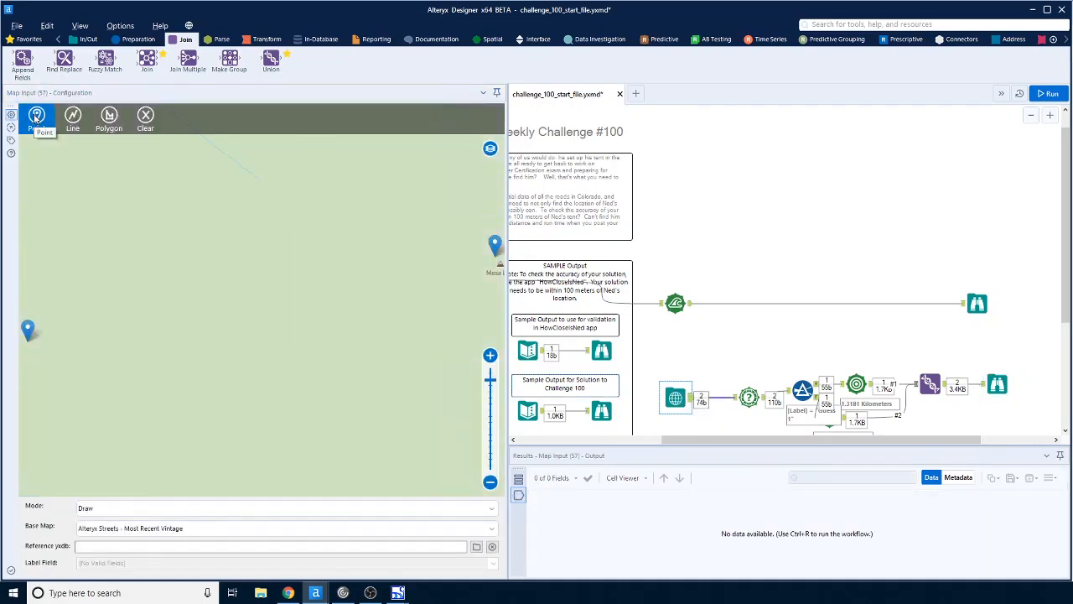
{"action": "left_click_drag", "start_coordinate": [173, 295], "coordinate": [402, 294]}
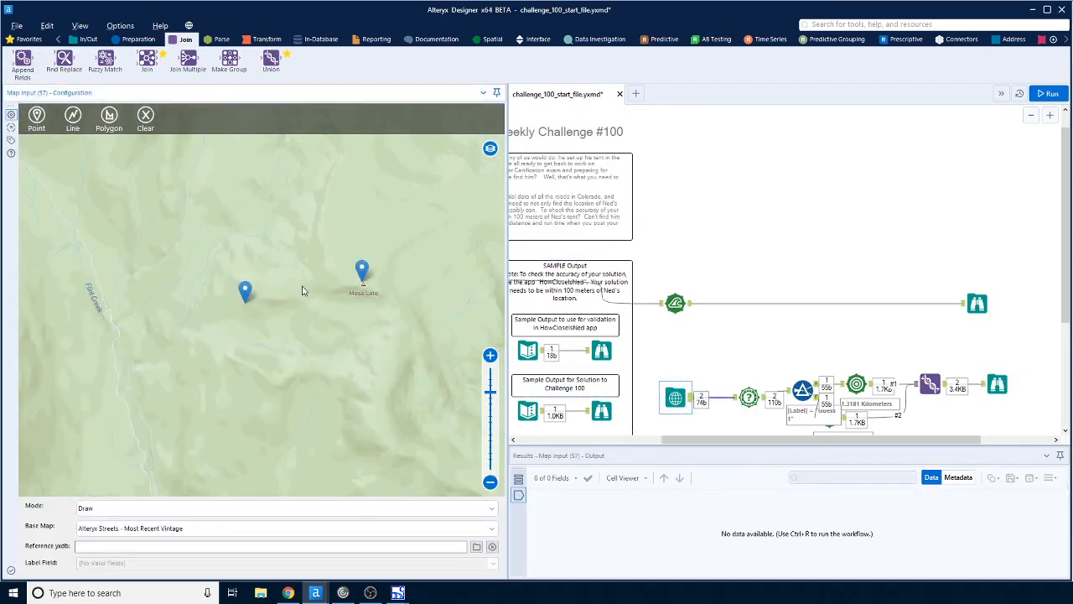
{"action": "left_click", "coordinate": [37, 120]}
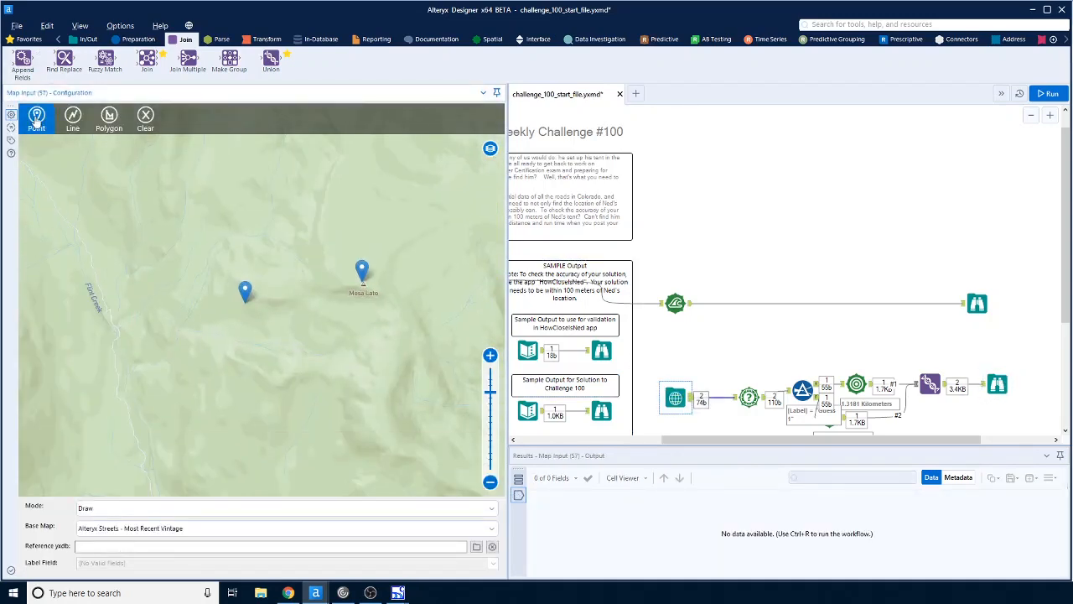
{"action": "left_click", "coordinate": [147, 428]}
{"action": "type", "text": "Guess 2"}
{"action": "left_click", "coordinate": [252, 324]}
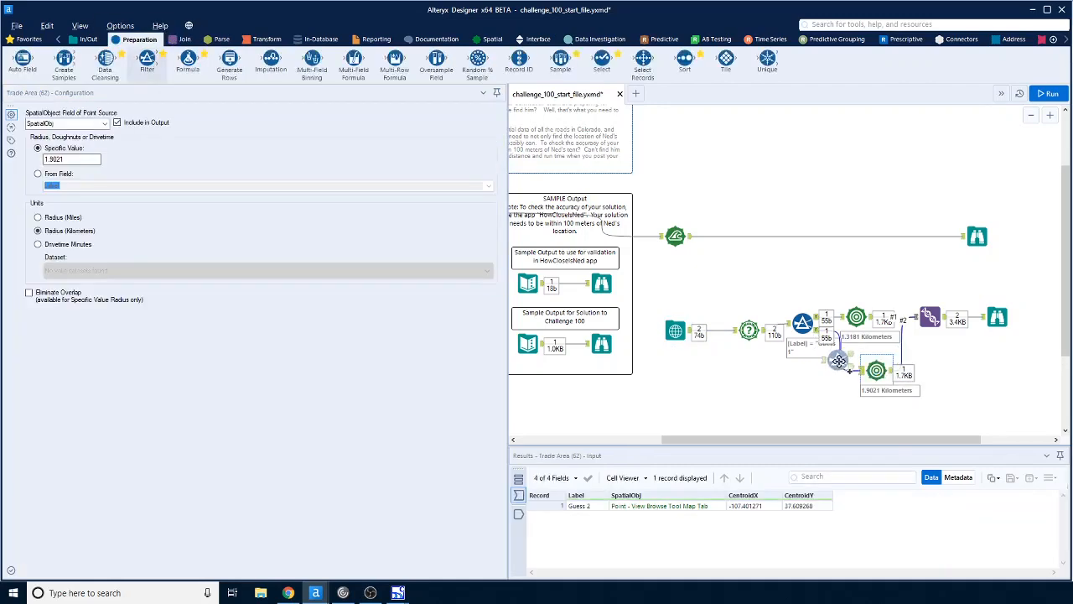
Configure a second Filter on the first Filter's False branch with Label Equals "Guess 2"
{"action": "left_click", "coordinate": [109, 156]}
{"action": "left_click", "coordinate": [108, 171]}
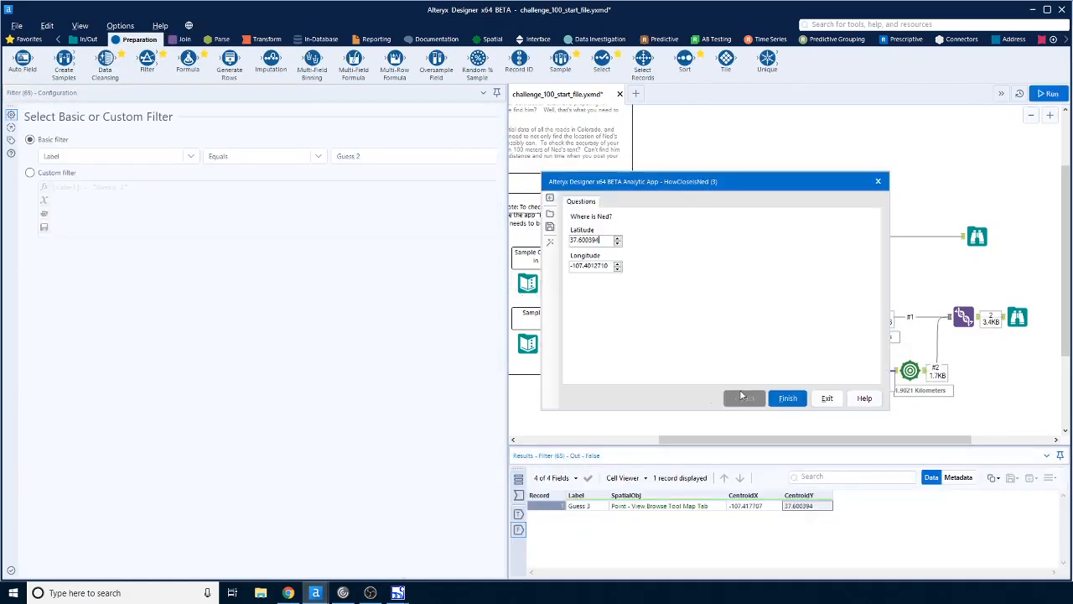
Check Guess 3 in HowCloseIsNed with latitude 37.600394 and longitude -107.417707, and open the result
{"action": "left_click", "coordinate": [754, 505]}
{"action": "left_click", "coordinate": [316, 592]}
{"action": "left_click", "coordinate": [343, 546]}
{"action": "left_click", "coordinate": [787, 398]}
{"action": "left_click", "coordinate": [825, 345]}
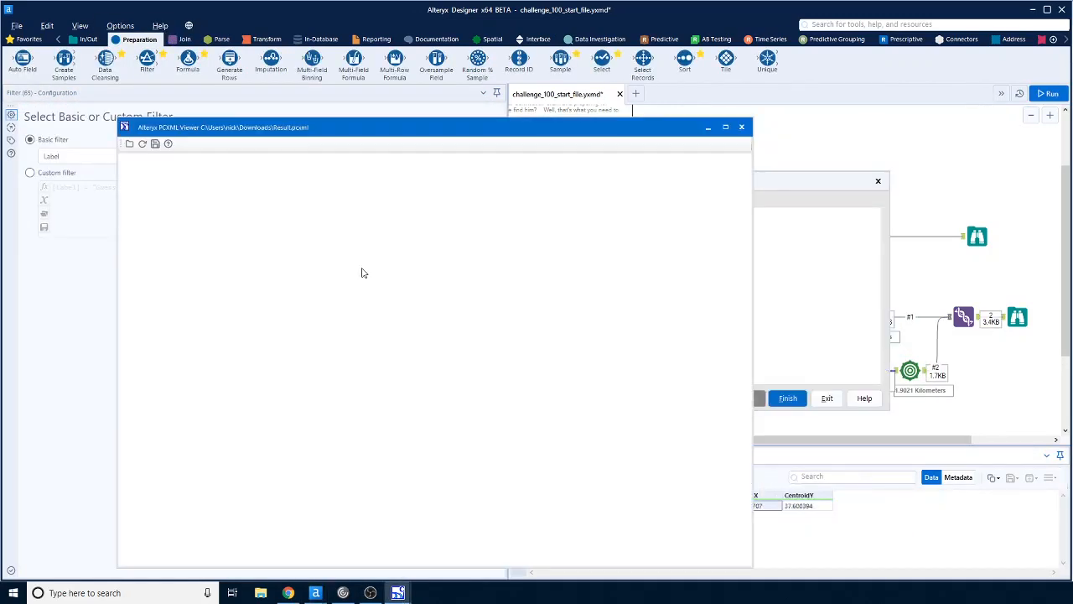
Set a third Trade Area, fed by the second Filter and joined to the Union, to a radius of 1.7811 kilometers
{"action": "double_click", "coordinate": [346, 167]}
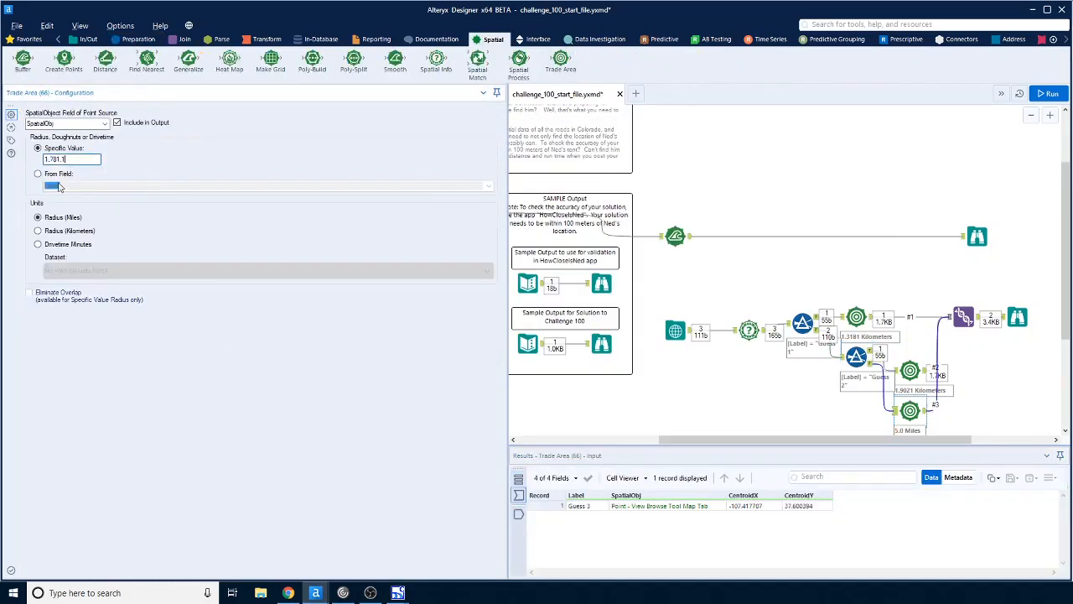
{"action": "left_click", "coordinate": [37, 230]}
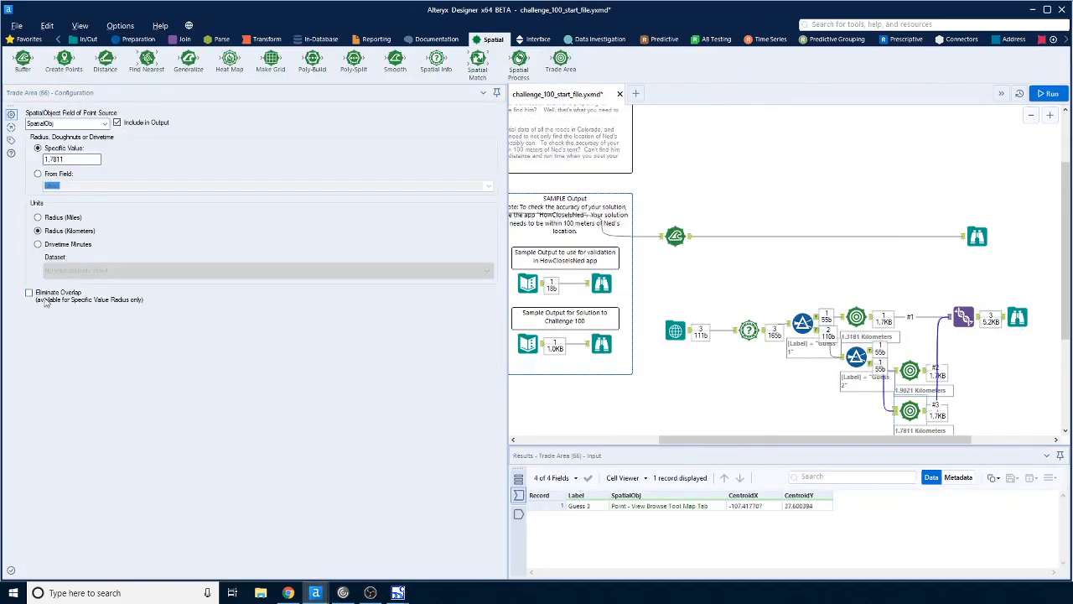
Enable Eliminate Overlap on the Trade Area tools, run the workflow and view the trade areas in the Browse
{"action": "left_click", "coordinate": [909, 370]}
{"action": "left_click", "coordinate": [856, 317]}
{"action": "left_click", "coordinate": [1048, 94]}
{"action": "left_click", "coordinate": [1017, 316]}
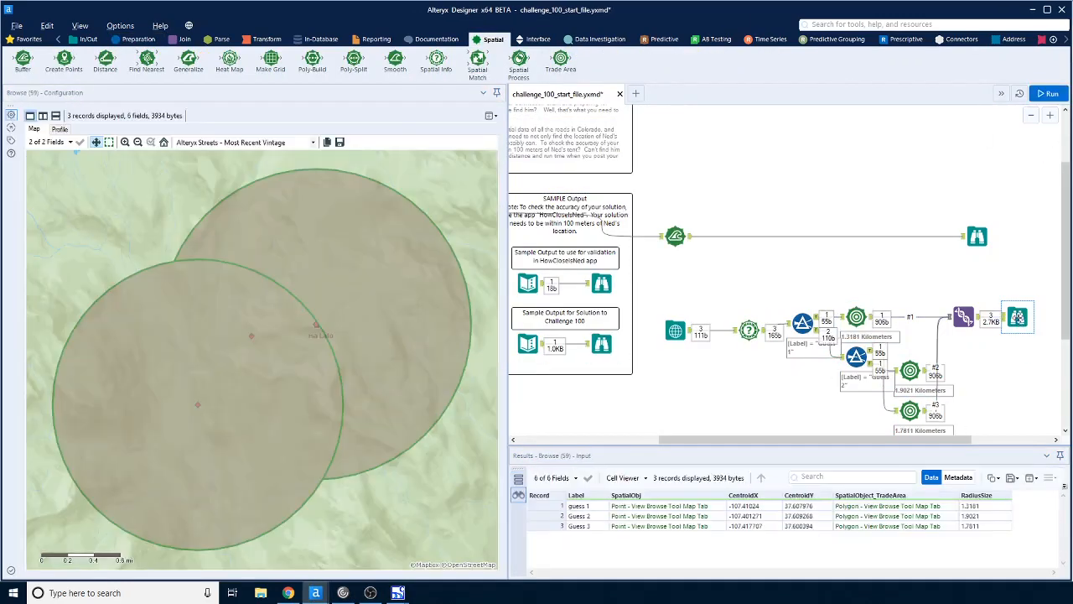
{"action": "left_click", "coordinate": [923, 507]}
Add a fourth point labelled "Guess 4" on the Map Input map, northwest of the first guess and north of Guess 3
{"action": "scroll", "coordinate": [255, 314], "scroll_direction": "up", "scroll_amount": 5}
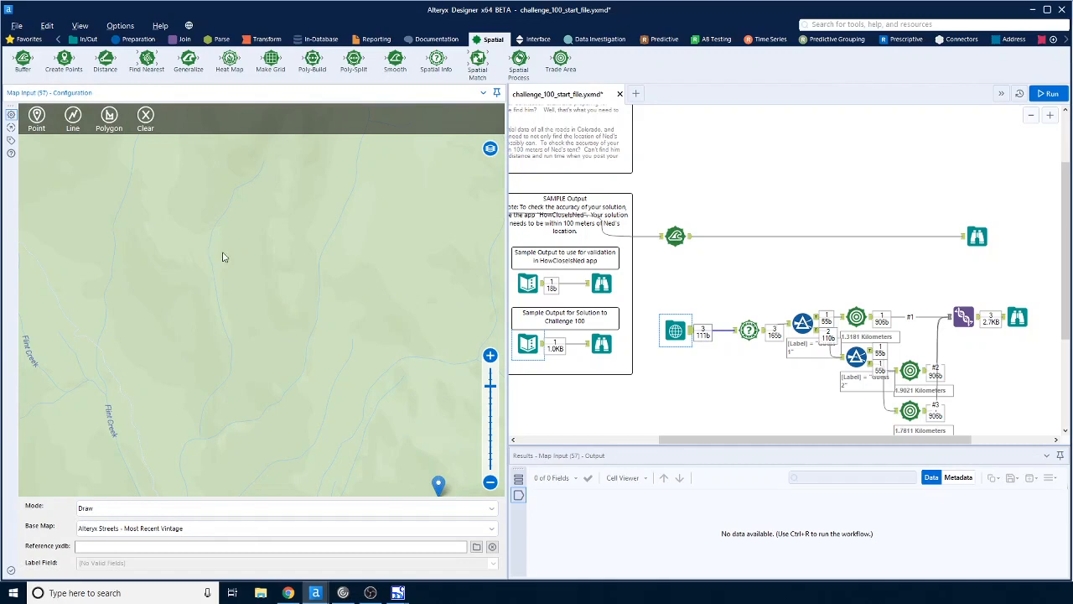
{"action": "left_click", "coordinate": [242, 249]}
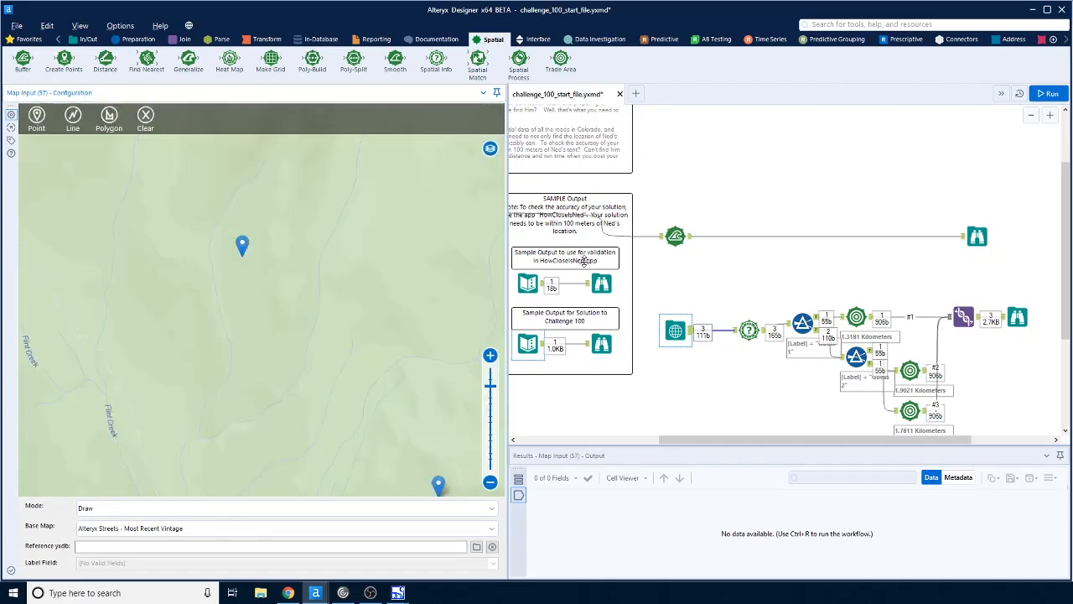
Check Guess 4 in HowCloseIsNed with latitude 37.615285 and longitude -107.417772
{"action": "left_click", "coordinate": [749, 329]}
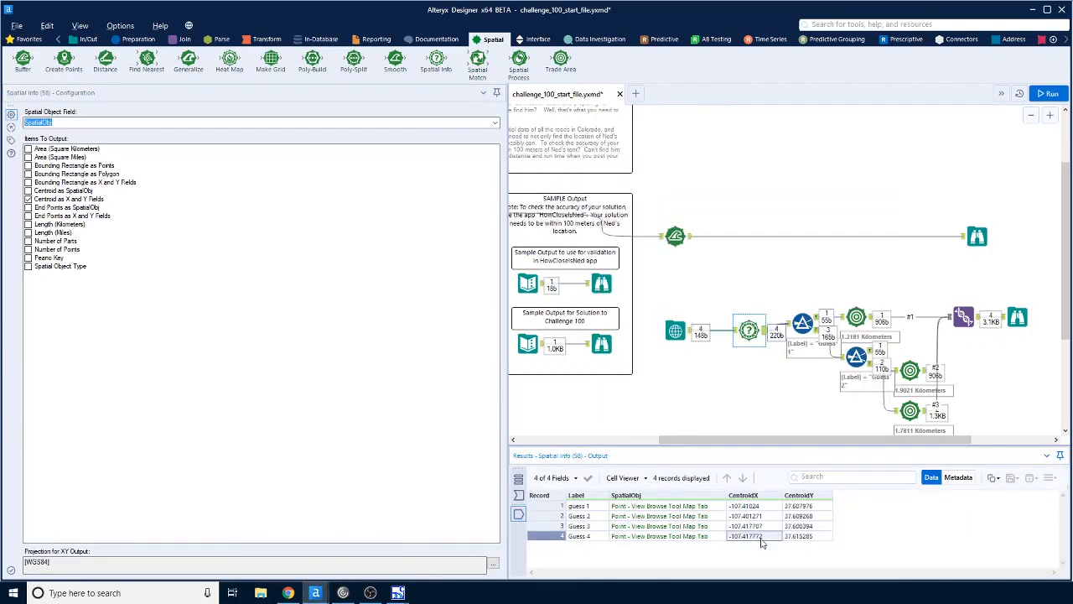
{"action": "right_click", "coordinate": [761, 542]}
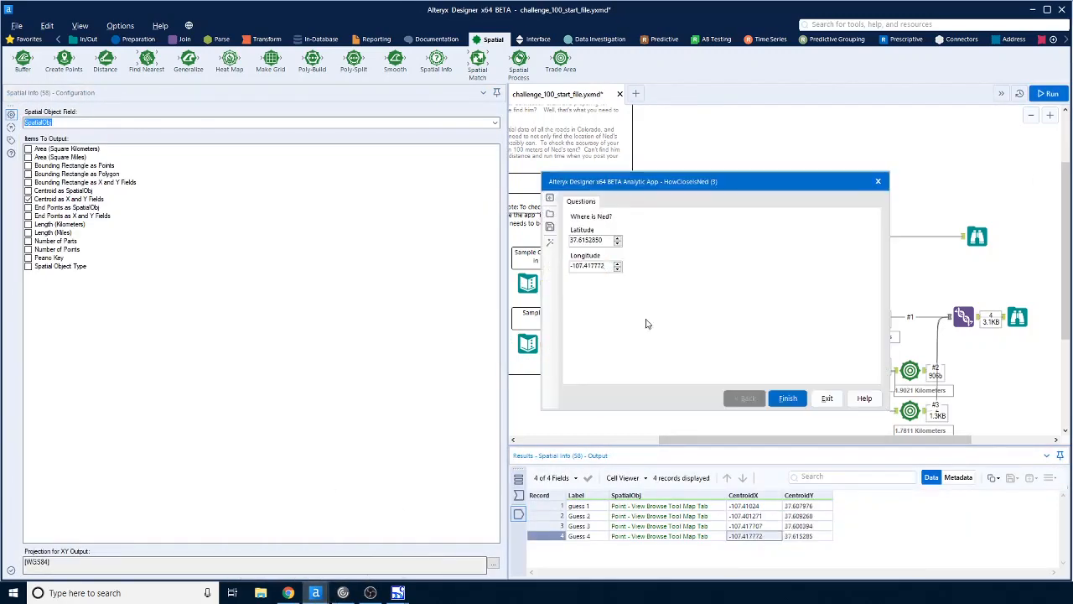
{"action": "left_click", "coordinate": [788, 398]}
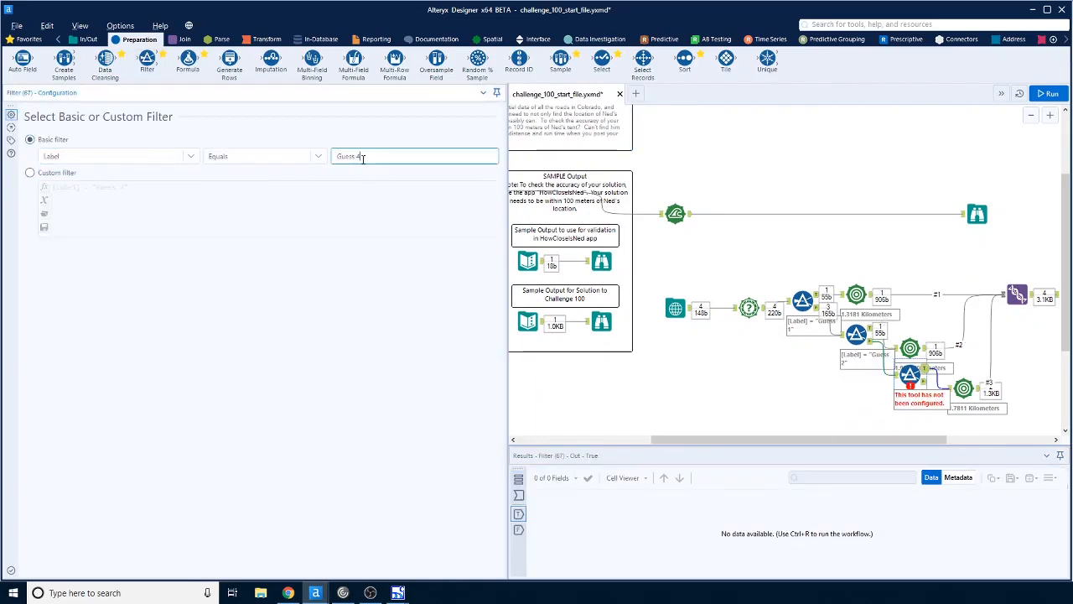
Add a fourth Trade Area of 0.3039 kilometers on the False branch of a third Filter with Label Equals "Guess 4", joined to the Union
{"action": "left_click", "coordinate": [488, 40]}
{"action": "left_click_drag", "start_coordinate": [560, 59], "coordinate": [964, 421]}
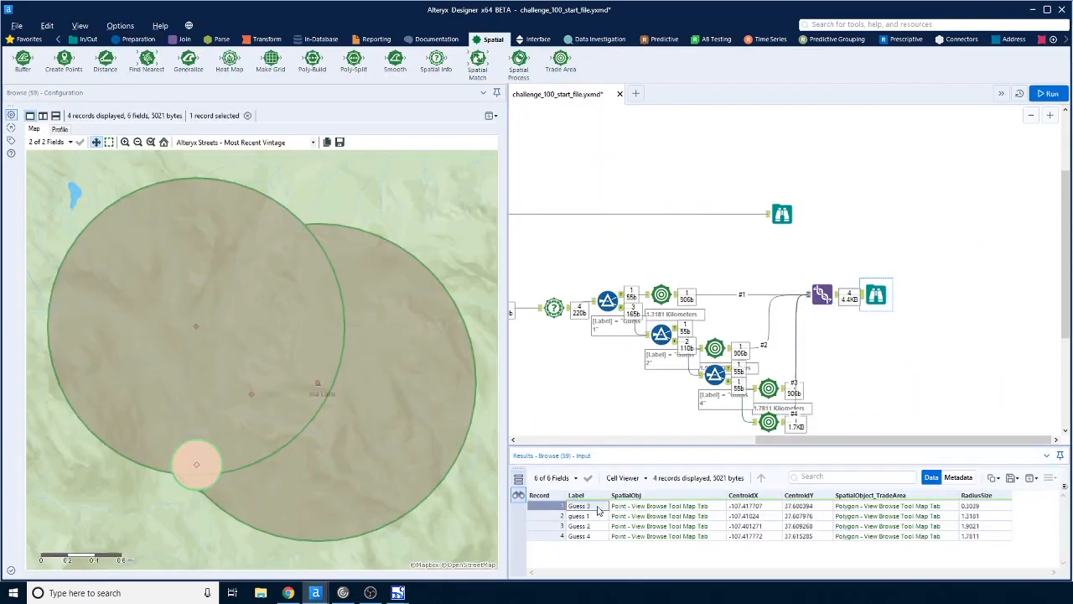
Examine which trade area belongs to each guess on the Browse map, and review the labelled points in the Spatial Info output
{"action": "left_click", "coordinate": [885, 440]}
{"action": "left_click", "coordinate": [904, 516]}
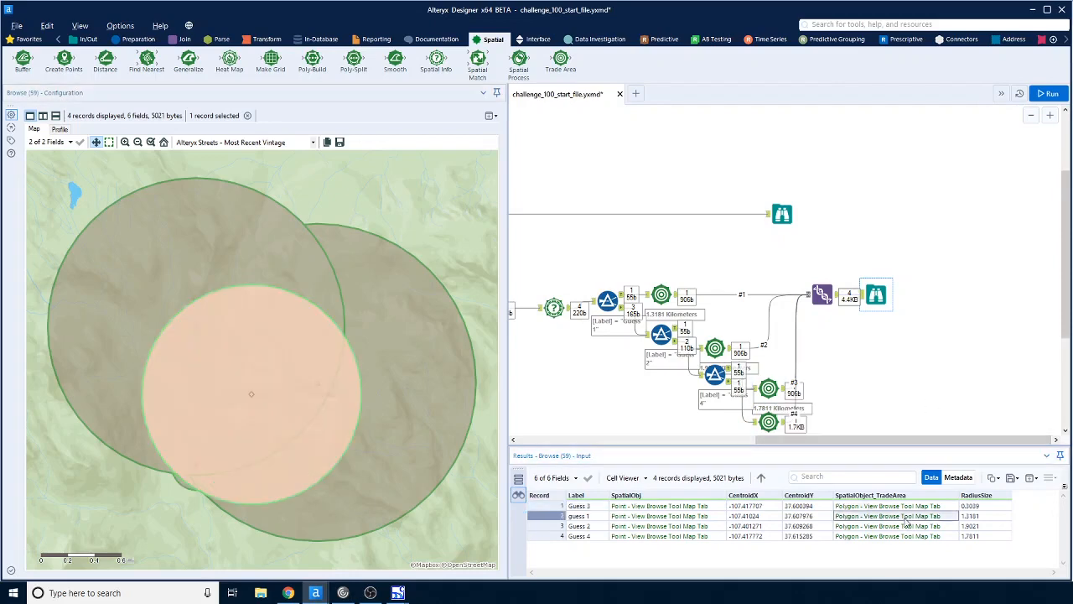
{"action": "left_click", "coordinate": [903, 525]}
{"action": "left_click", "coordinate": [897, 506]}
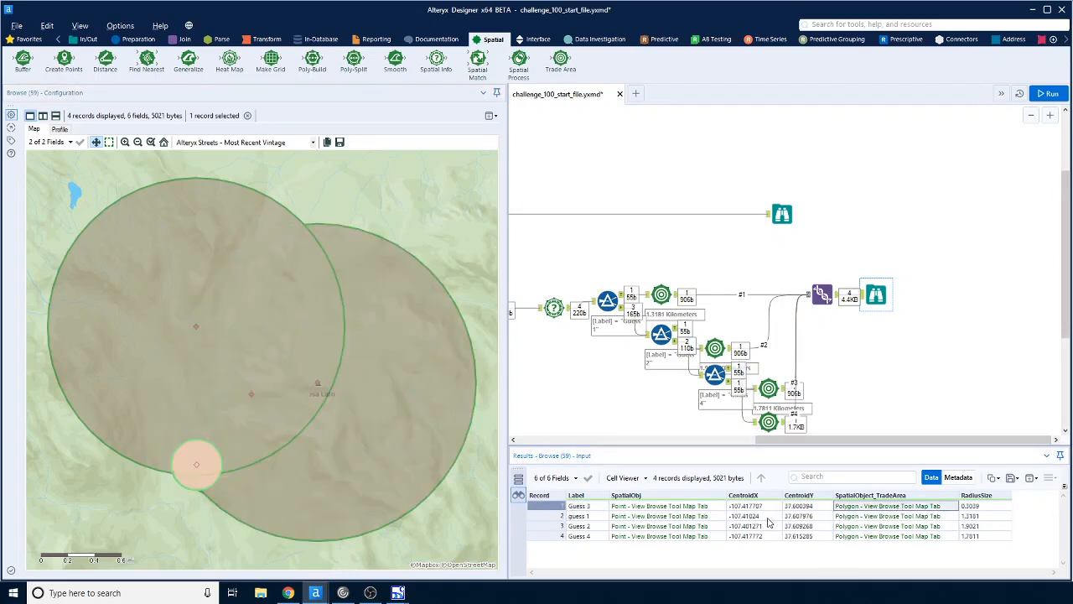
{"action": "scroll", "coordinate": [228, 347], "scroll_direction": "up", "scroll_amount": 1}
{"action": "left_click_drag", "start_coordinate": [228, 347], "coordinate": [417, 419]}
{"action": "left_click_drag", "start_coordinate": [759, 440], "coordinate": [638, 442]}
{"action": "left_click", "coordinate": [779, 309]}
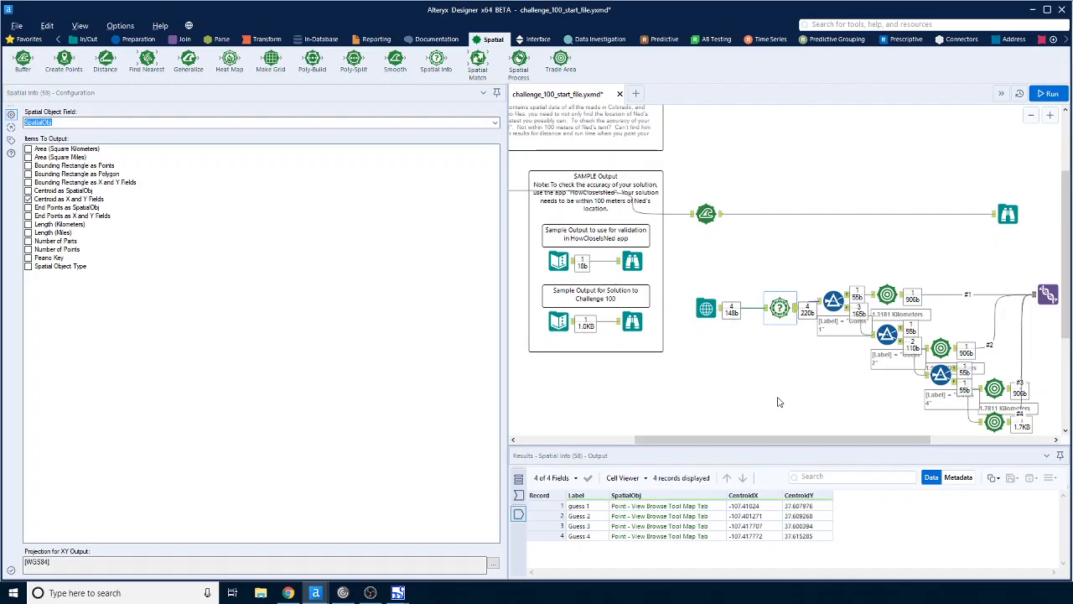
Insert a Sort tool between the Union and the Browse, ordering the records by Label ascending
{"action": "left_click_drag", "start_coordinate": [779, 440], "coordinate": [834, 440]}
{"action": "left_click", "coordinate": [1000, 295]}
{"action": "left_click", "coordinate": [678, 308]}
{"action": "left_click", "coordinate": [1000, 295]}
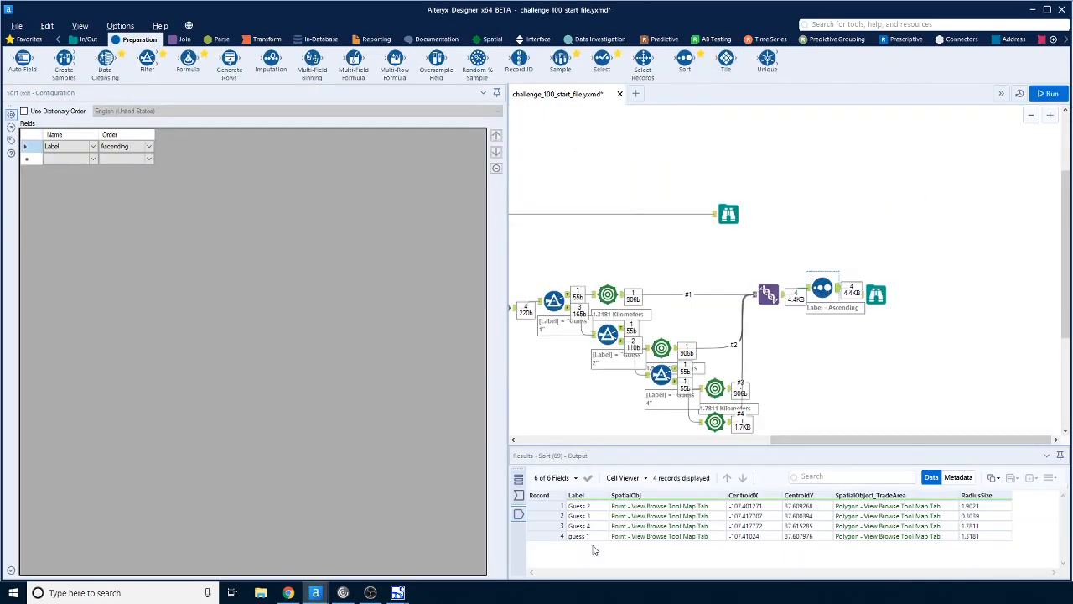
Rename the first point in the Map Input to "Guess 1" with a capital G
{"action": "left_click_drag", "start_coordinate": [806, 440], "coordinate": [728, 440]}
{"action": "left_click", "coordinate": [657, 308]}
{"action": "left_click", "coordinate": [582, 308]}
{"action": "left_click", "coordinate": [252, 282]}
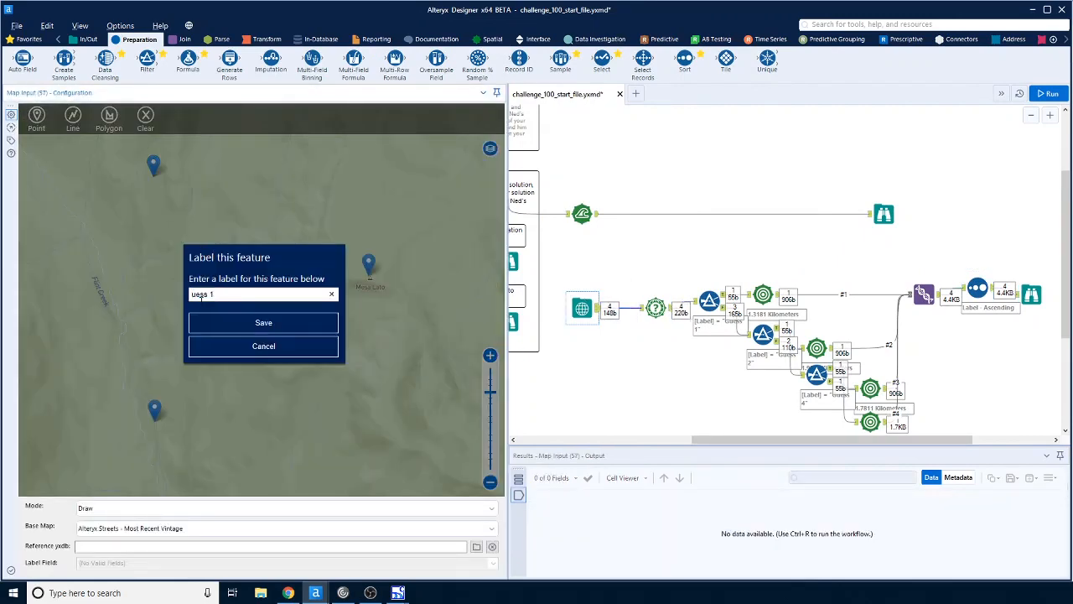
{"action": "left_click", "coordinate": [263, 345]}
Compare the trade areas of the four guesses by highlighting their records one after another on the Browse map
{"action": "left_click", "coordinate": [870, 421]}
{"action": "left_click", "coordinate": [1031, 294]}
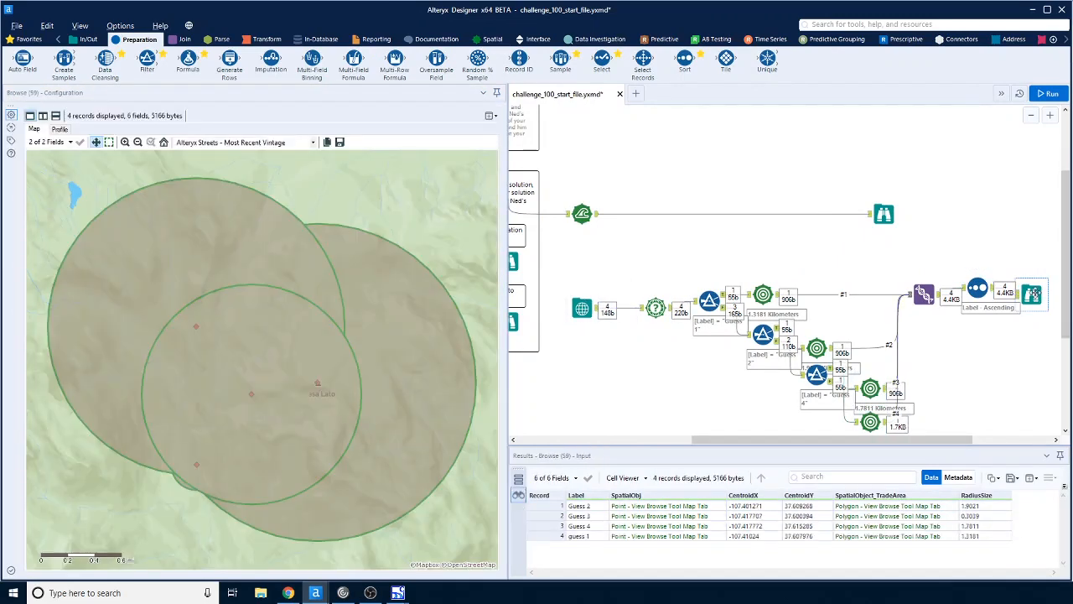
{"action": "left_click", "coordinate": [865, 526]}
{"action": "left_click", "coordinate": [897, 517]}
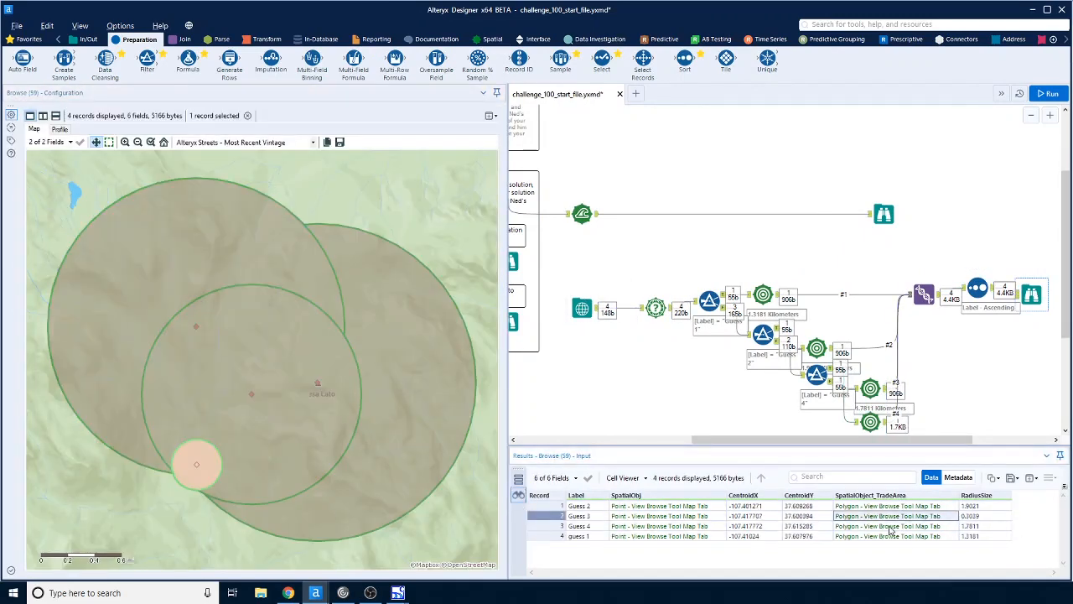
{"action": "left_click", "coordinate": [890, 527]}
{"action": "left_click", "coordinate": [888, 516]}
{"action": "left_click", "coordinate": [865, 526]}
{"action": "left_click", "coordinate": [862, 536]}
{"action": "left_click", "coordinate": [862, 516]}
{"action": "left_click", "coordinate": [862, 506]}
{"action": "left_click", "coordinate": [876, 527]}
{"action": "left_click", "coordinate": [861, 536]}
{"action": "left_click", "coordinate": [574, 525]}
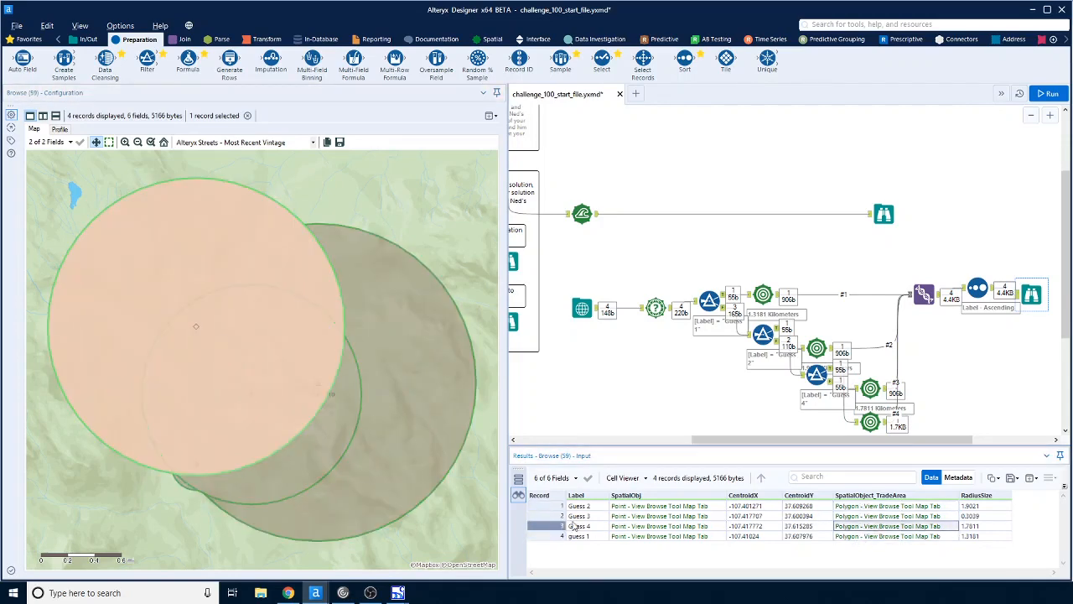
Move the Guess 4 point south to just southeast of Guess 3 and rerun the workflow
{"action": "left_click", "coordinate": [582, 307]}
{"action": "left_click", "coordinate": [153, 165]}
{"action": "left_click", "coordinate": [153, 142]}
{"action": "left_click_drag", "start_coordinate": [153, 177], "coordinate": [178, 443]}
{"action": "left_click", "coordinate": [1049, 94]}
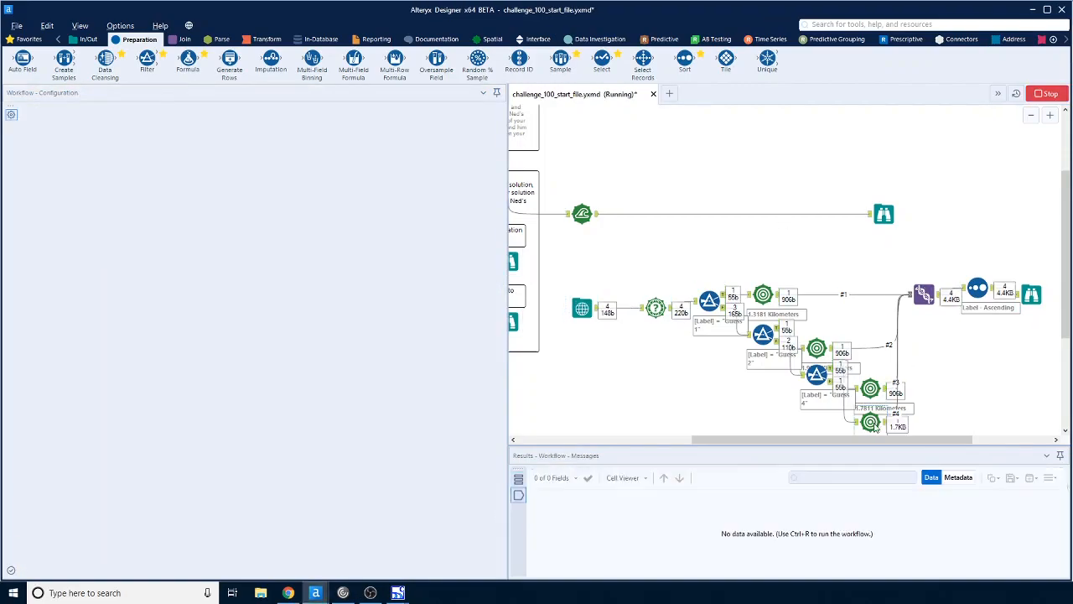
Check the moved Guess 4 in HowCloseIsNed with latitude 37.59917 and longitude -107.415905, and open the result
{"action": "left_click", "coordinate": [670, 312]}
{"action": "right_click", "coordinate": [795, 511]}
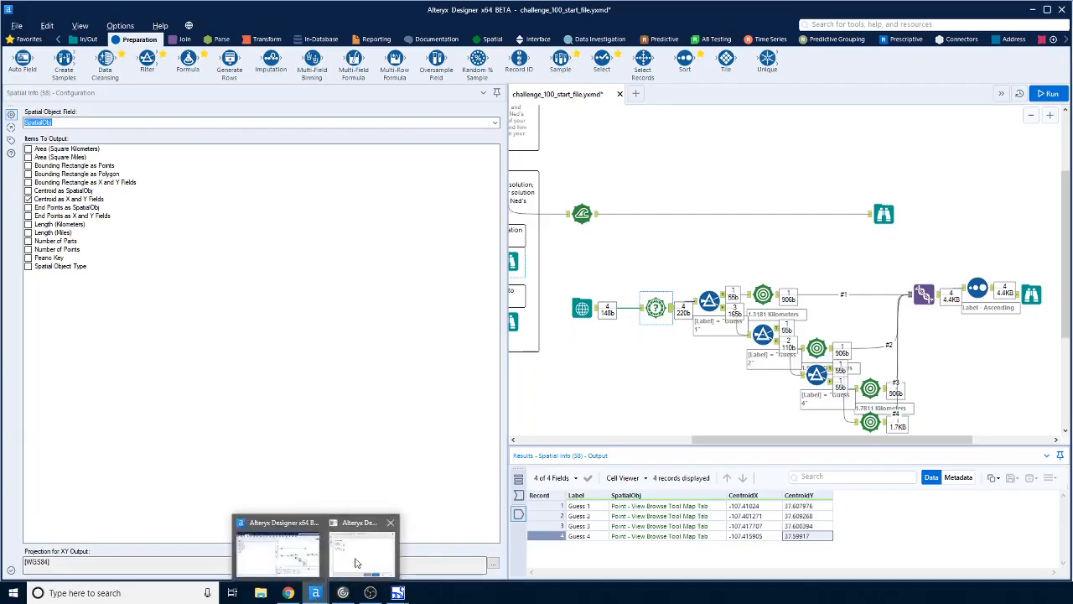
{"action": "left_click", "coordinate": [335, 549]}
{"action": "left_click", "coordinate": [757, 536]}
{"action": "left_click", "coordinate": [336, 549]}
{"action": "left_click", "coordinate": [610, 266]}
{"action": "type", "text": "-107.415905"}
{"action": "left_click", "coordinate": [798, 403]}
{"action": "left_click", "coordinate": [835, 344]}
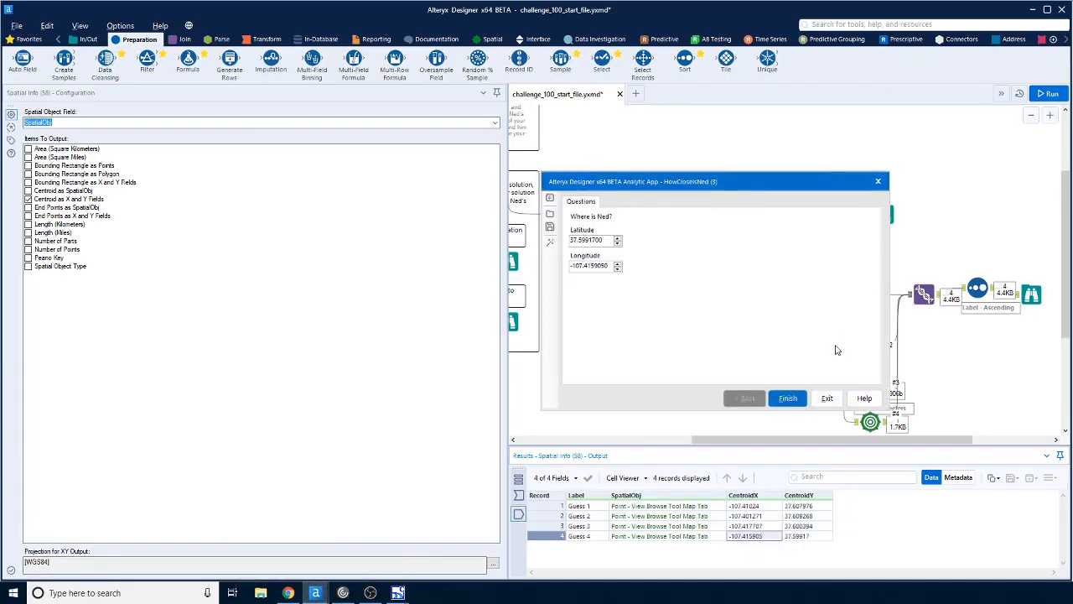
Set the radius of Guess 4's Trade Area to 1.9459 kilometers and rerun the workflow
{"action": "left_click_drag", "start_coordinate": [289, 80], "coordinate": [228, 81]}
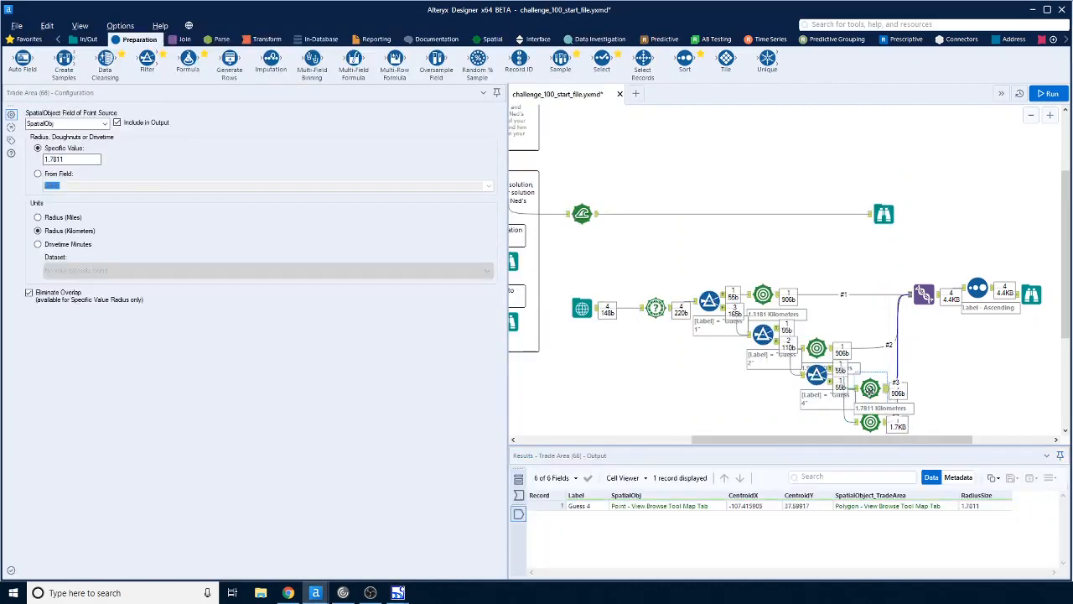
{"action": "type", "text": "1945.9"}
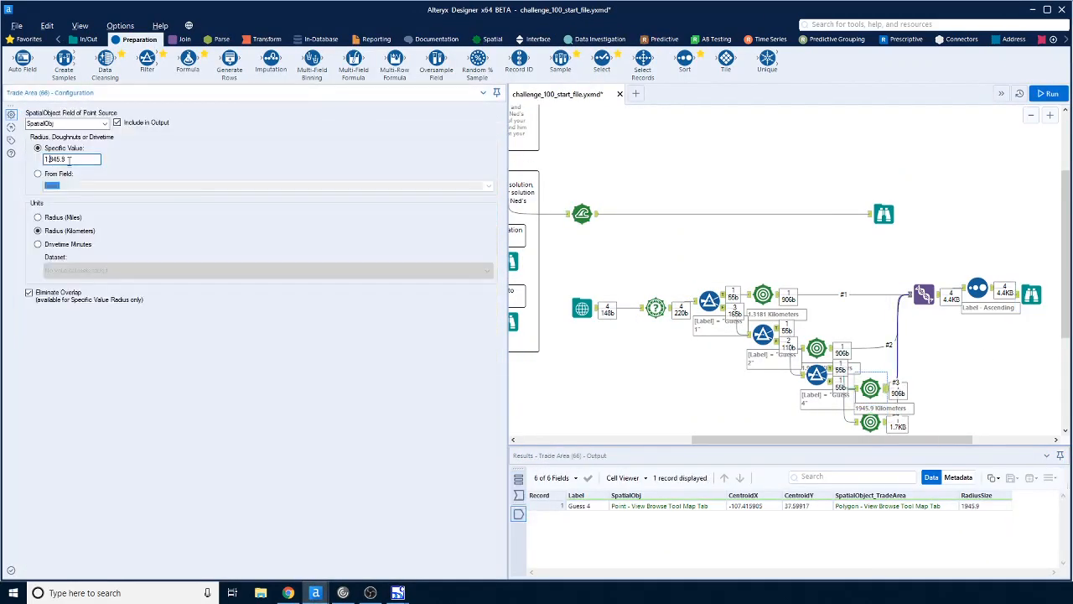
{"action": "key", "text": "Right"}
{"action": "key", "text": "Right"}
{"action": "key", "text": "Right"}
{"action": "key", "text": "Right"}
{"action": "key", "text": "BackSpace"}
{"action": "left_click", "coordinate": [1049, 93]}
Examine how the four guesses' trade areas overlap on the Browse map, comparing them with the Trade Area settings
{"action": "left_click", "coordinate": [1031, 295]}
{"action": "left_click", "coordinate": [895, 537]}
{"action": "left_click", "coordinate": [899, 528]}
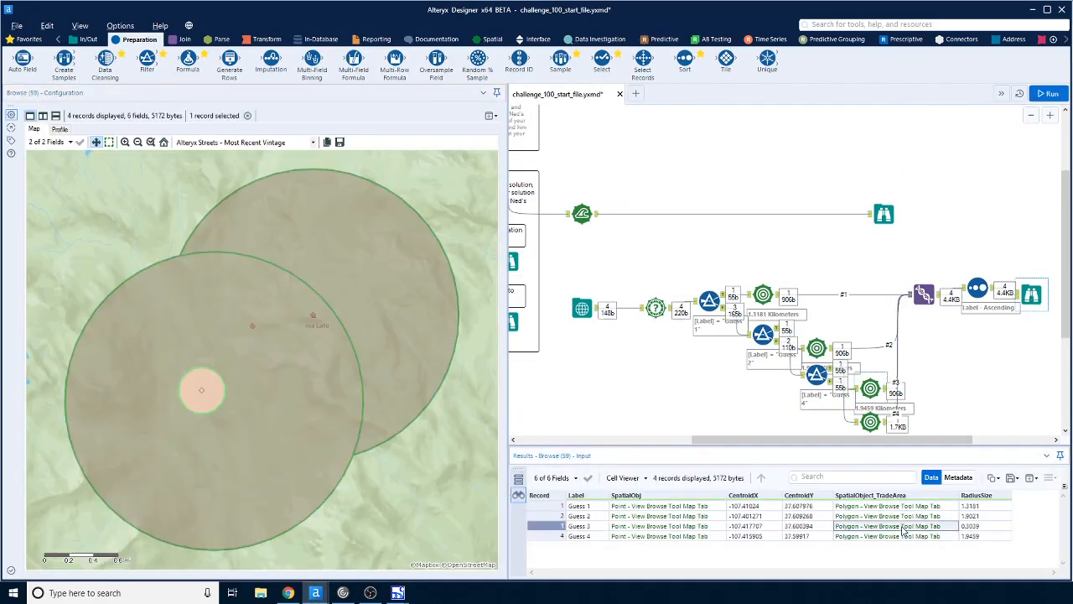
{"action": "left_click", "coordinate": [868, 386]}
{"action": "left_click", "coordinate": [1031, 297]}
{"action": "left_click", "coordinate": [879, 517]}
{"action": "left_click", "coordinate": [879, 507]}
{"action": "left_click", "coordinate": [885, 527]}
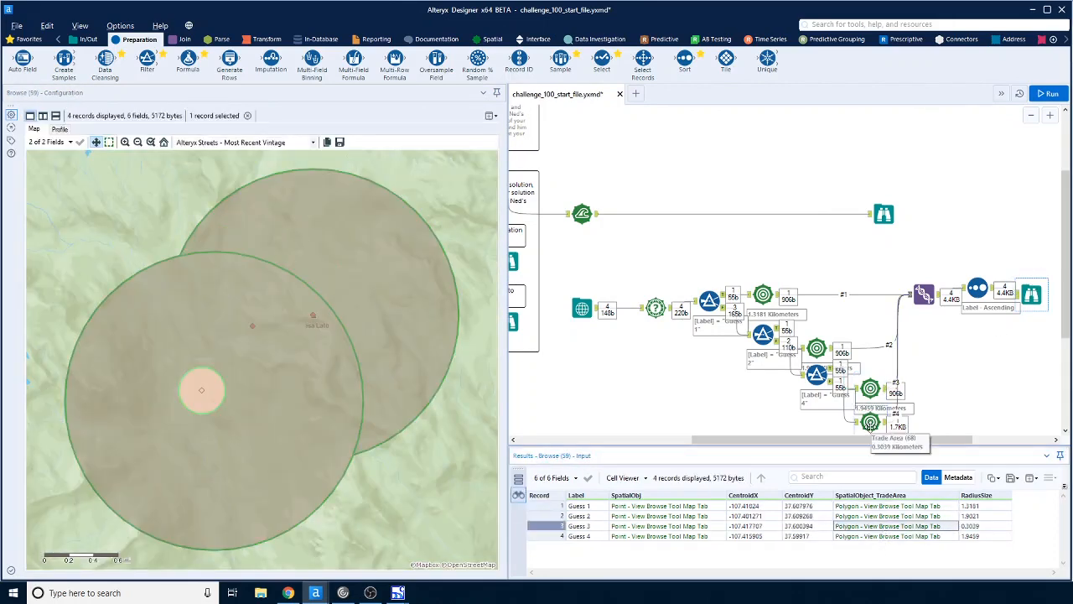
{"action": "left_click", "coordinate": [872, 422]}
{"action": "left_click", "coordinate": [1029, 301]}
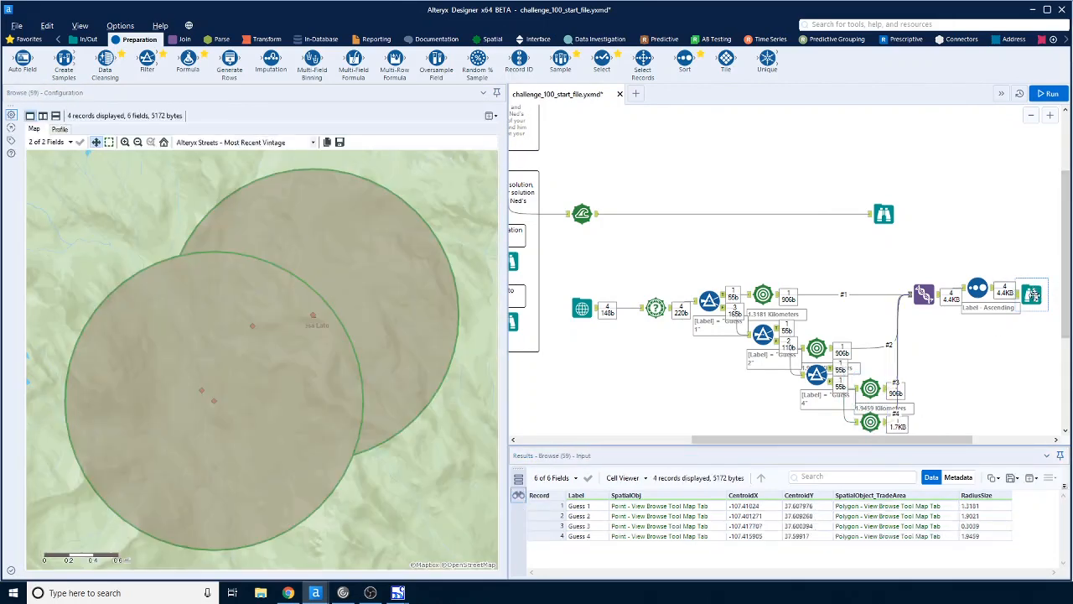
{"action": "left_click", "coordinate": [891, 507]}
{"action": "left_click", "coordinate": [891, 517]}
{"action": "left_click", "coordinate": [891, 527]}
{"action": "left_click", "coordinate": [891, 537]}
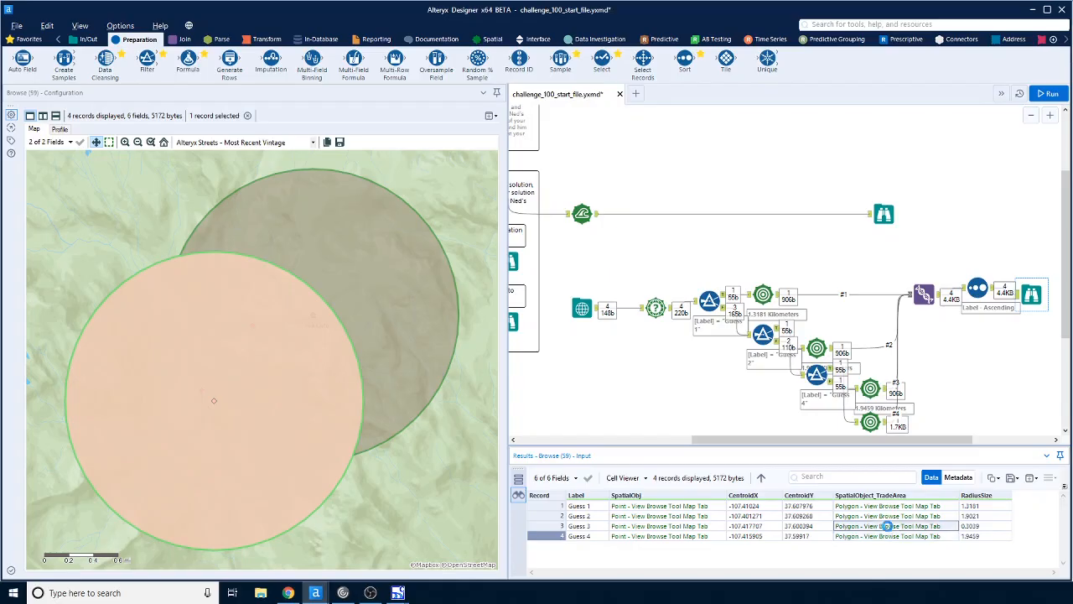
{"action": "left_click", "coordinate": [892, 527]}
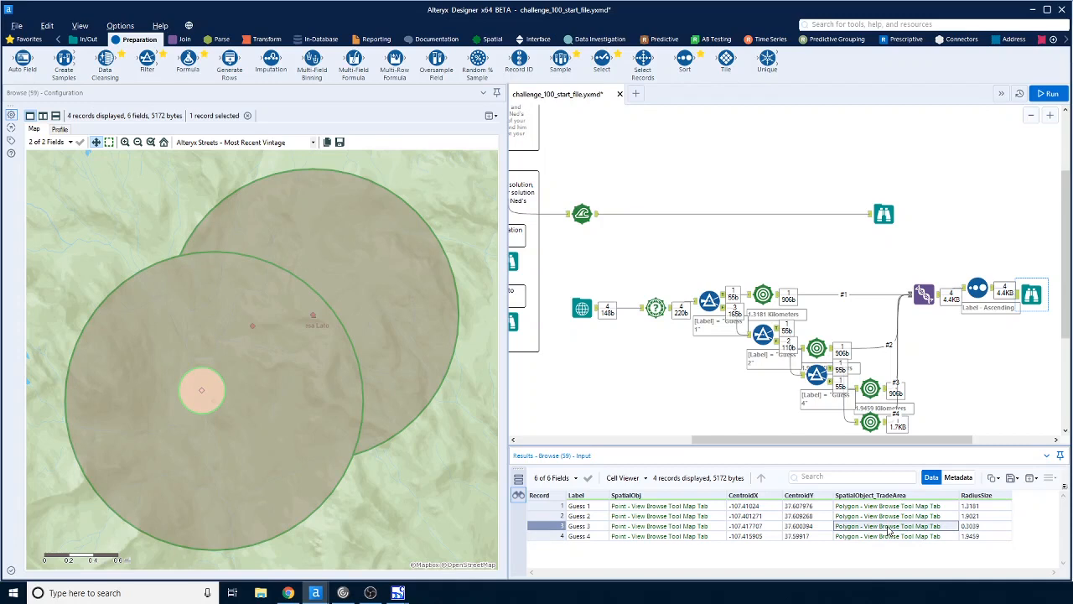
{"action": "left_click", "coordinate": [166, 257]}
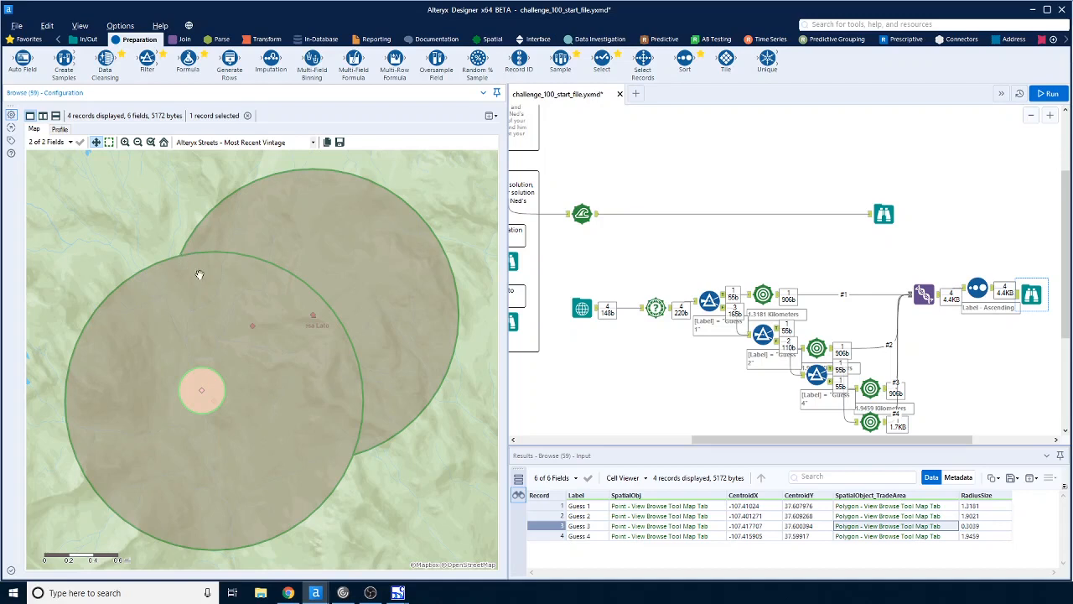
Move the Guess 3 point from Flint Creek far north on the Map Input map, to an area northwest of Guess 1
{"action": "left_click", "coordinate": [581, 307]}
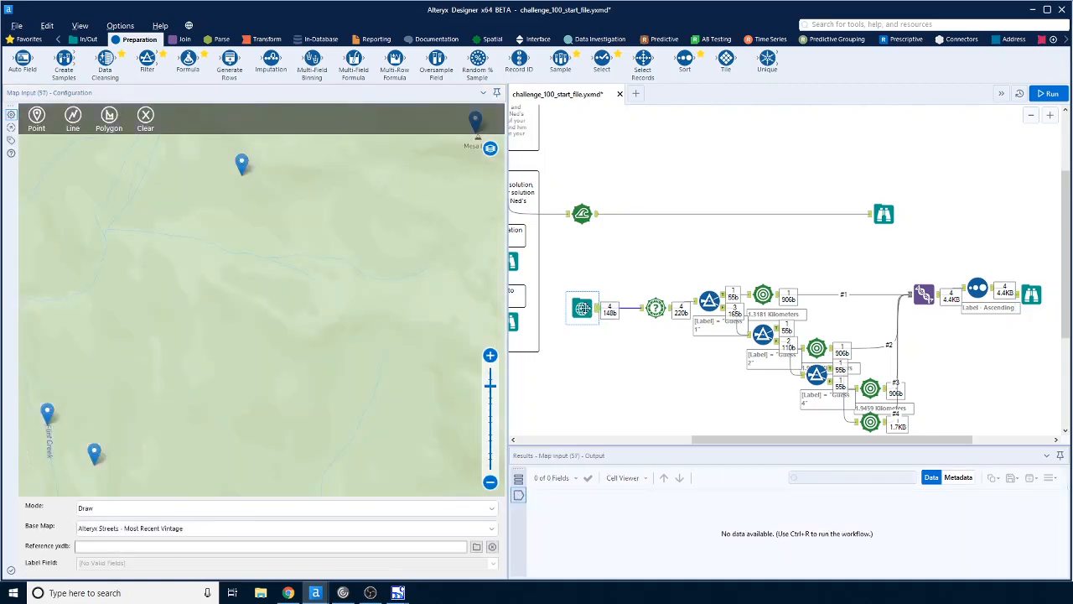
{"action": "mouse_move", "coordinate": [46, 413]}
{"action": "left_click_drag", "start_coordinate": [51, 425], "coordinate": [224, 404]}
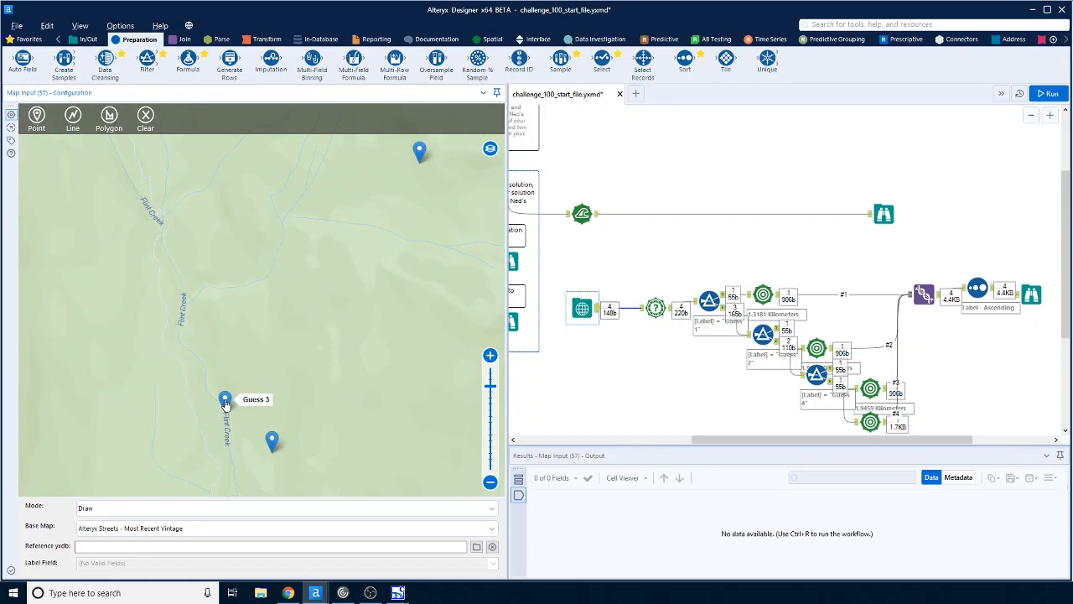
{"action": "left_click", "coordinate": [225, 403]}
{"action": "left_click", "coordinate": [225, 364]}
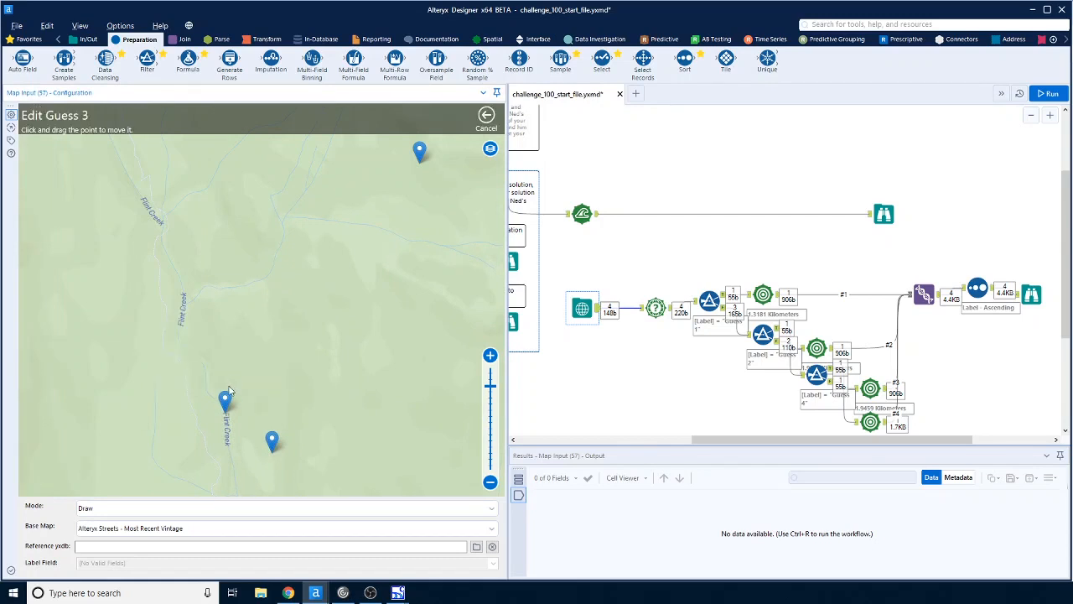
{"action": "mouse_move", "coordinate": [226, 402]}
{"action": "left_mouse_down"}
{"action": "mouse_move", "coordinate": [230, 338]}
{"action": "mouse_move", "coordinate": [281, 190]}
{"action": "mouse_move", "coordinate": [263, 165]}
{"action": "left_mouse_up"}
{"action": "left_click_drag", "start_coordinate": [282, 227], "coordinate": [295, 478]}
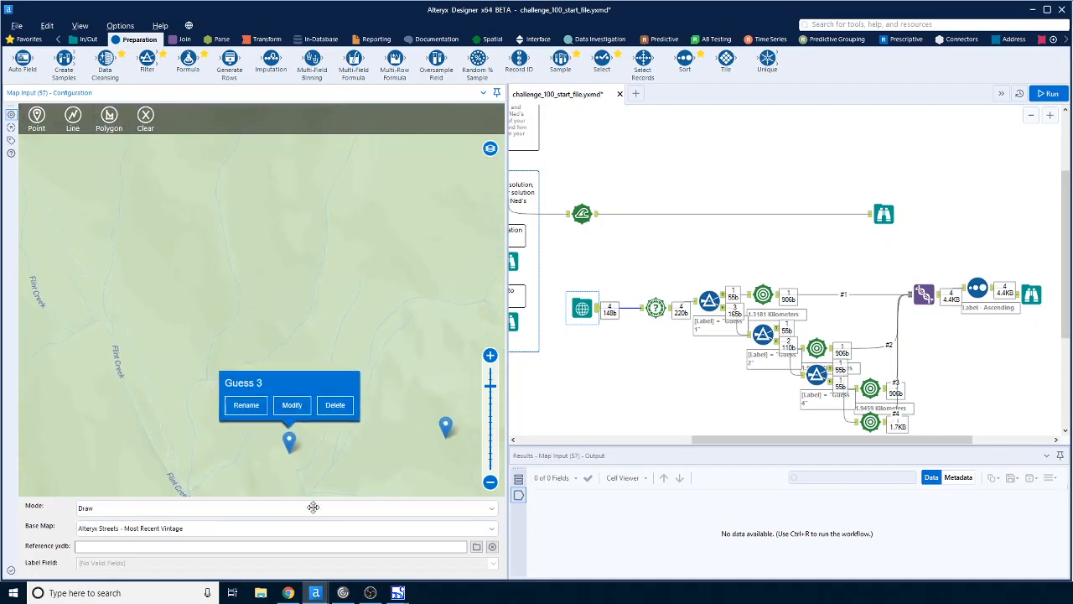
{"action": "mouse_move", "coordinate": [290, 433]}
{"action": "left_mouse_down"}
{"action": "mouse_move", "coordinate": [290, 331]}
{"action": "mouse_move", "coordinate": [248, 126]}
{"action": "mouse_move", "coordinate": [251, 74]}
{"action": "mouse_move", "coordinate": [256, 144]}
{"action": "left_mouse_up"}
{"action": "left_click", "coordinate": [295, 345]}
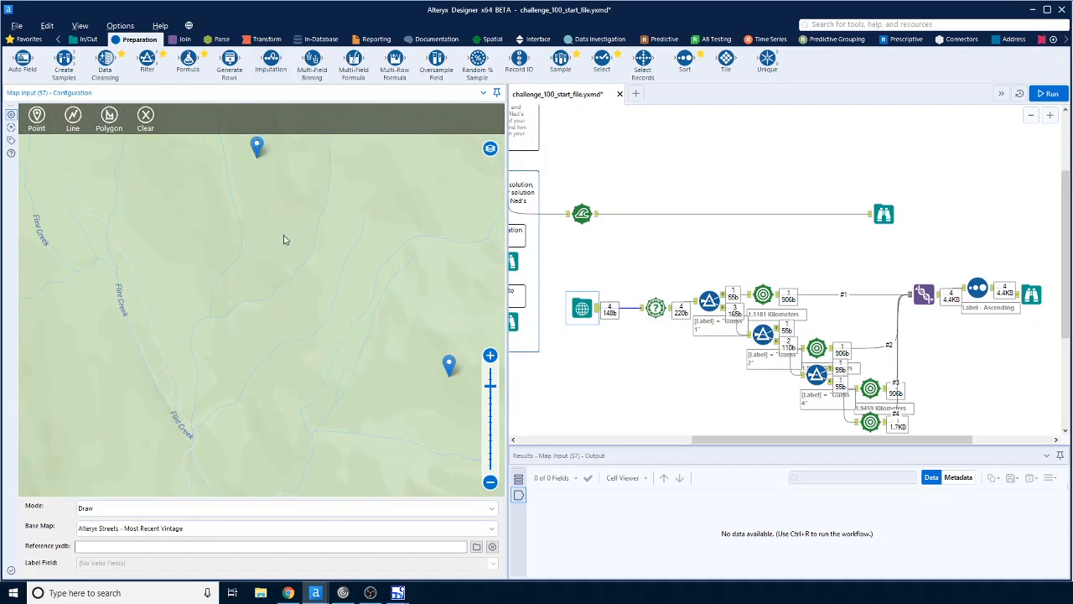
Nudge the Guess 3 point slightly further north between the two stream branches and rerun the workflow
{"action": "left_click_drag", "start_coordinate": [264, 212], "coordinate": [269, 331]}
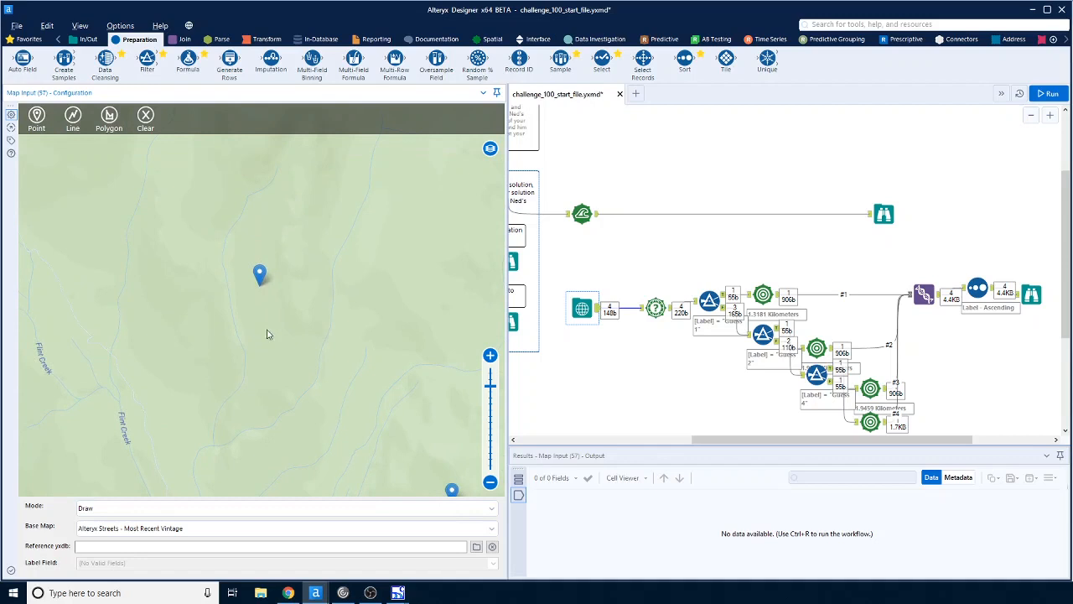
{"action": "left_click_drag", "start_coordinate": [261, 275], "coordinate": [263, 257]}
{"action": "left_click", "coordinate": [262, 286]}
{"action": "left_click", "coordinate": [264, 246]}
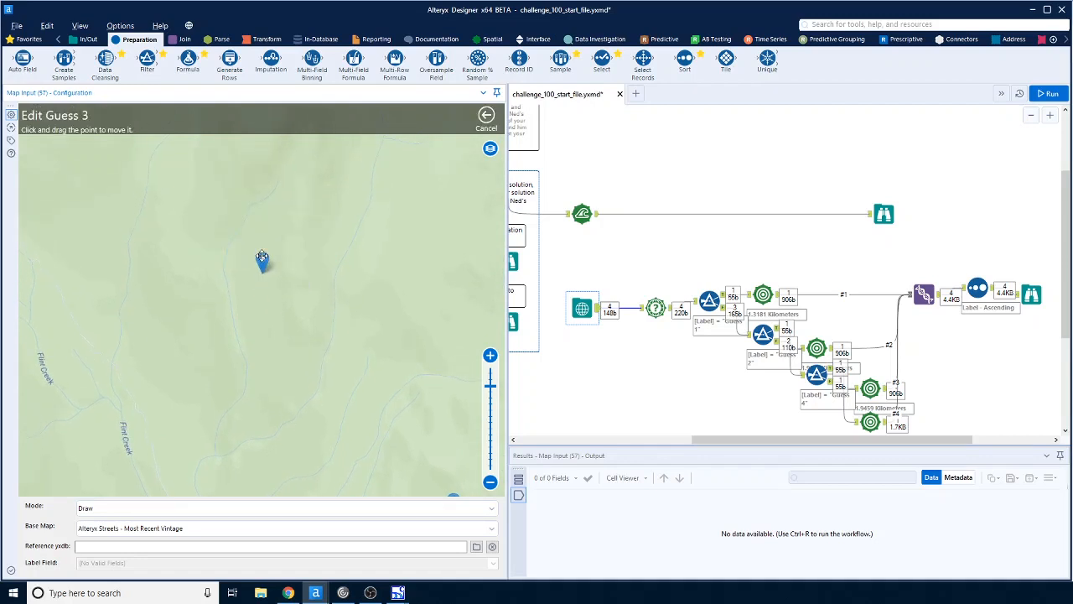
{"action": "left_click", "coordinate": [261, 255]}
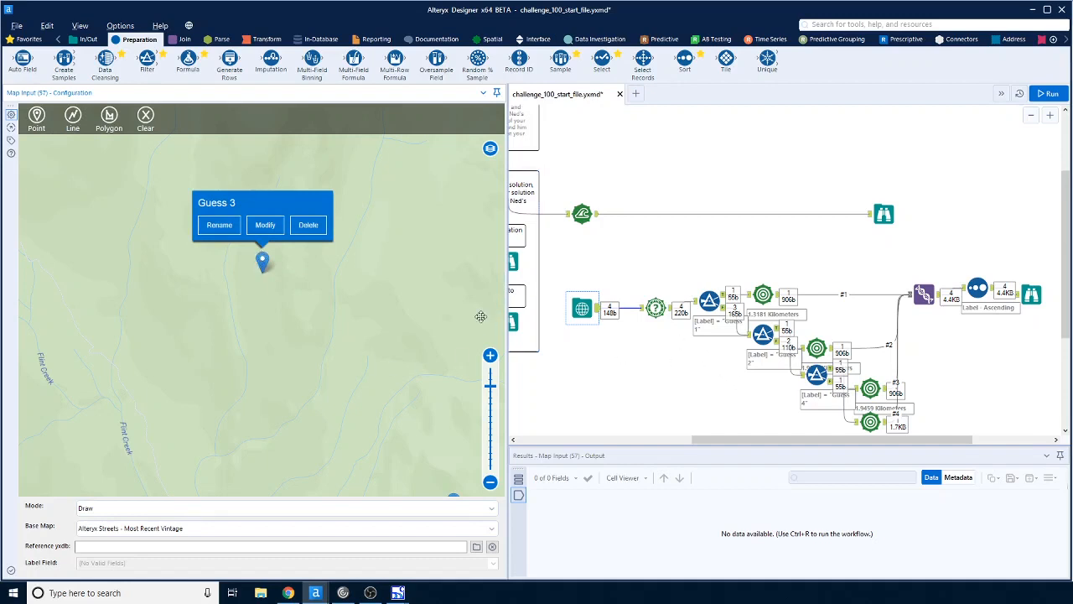
{"action": "left_click", "coordinate": [1047, 93]}
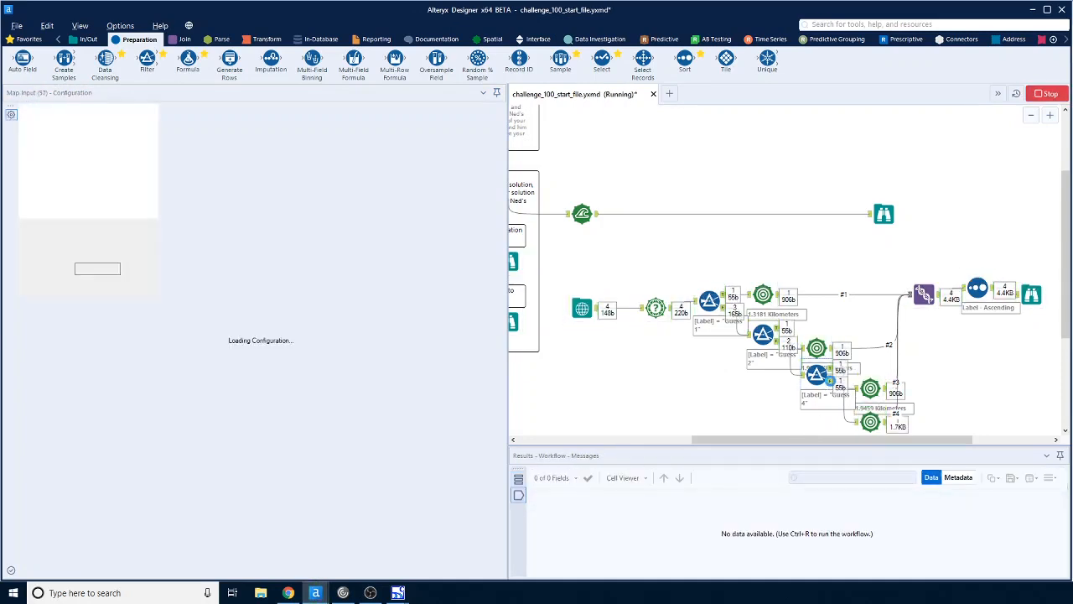
Copy Guess 3's CentroidY value, 37.615319, from the Guess 4 filter's False output into the Latitude question of HowCloseIsNed
{"action": "left_click", "coordinate": [832, 382]}
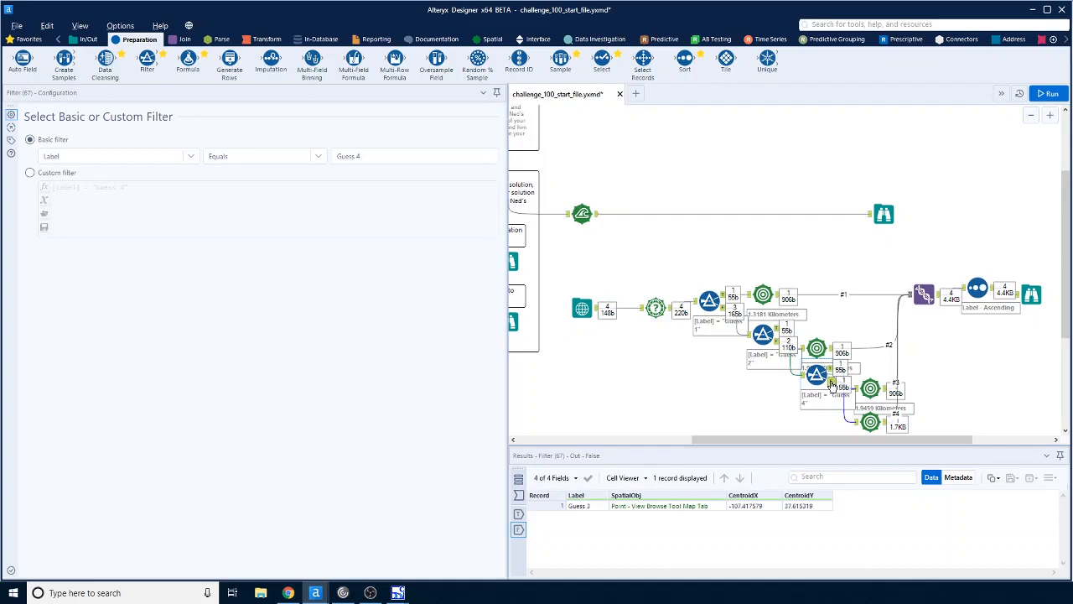
{"action": "left_click", "coordinate": [825, 508]}
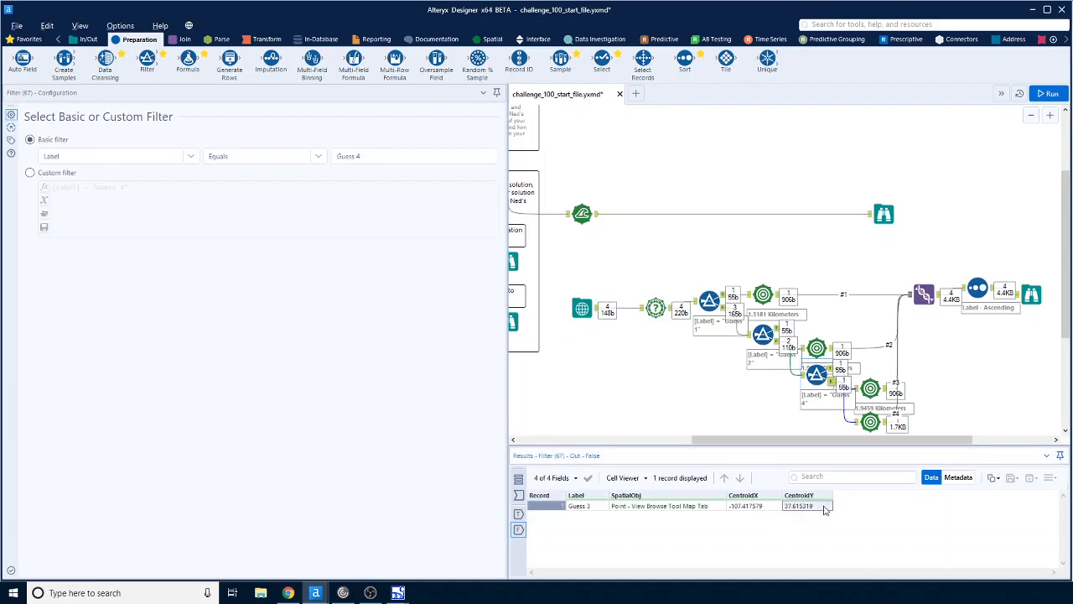
{"action": "right_click", "coordinate": [825, 508]}
{"action": "left_click", "coordinate": [895, 533]}
{"action": "mouse_move", "coordinate": [315, 593]}
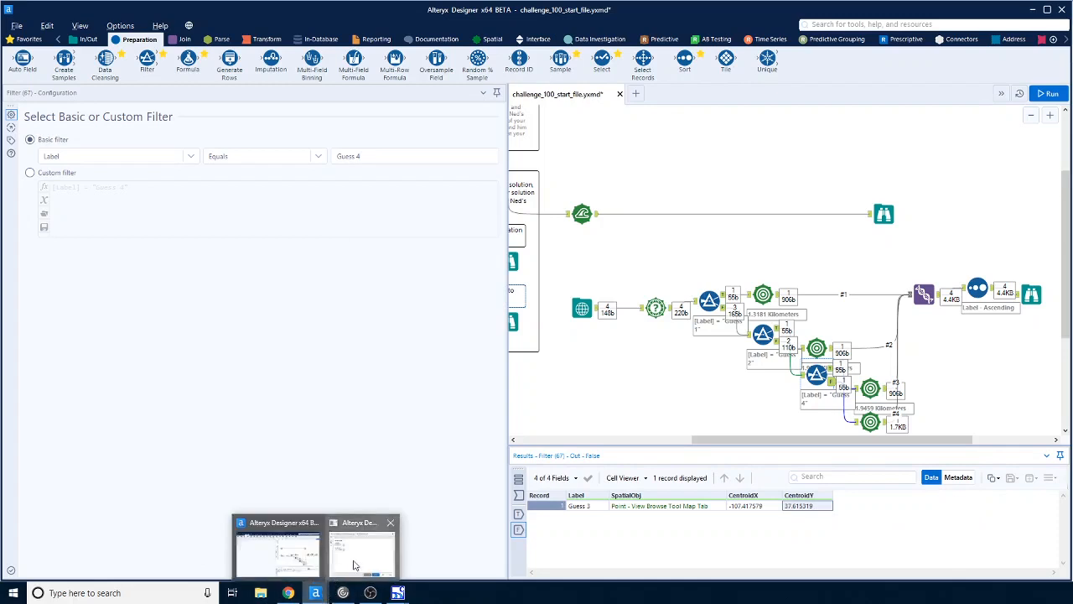
{"action": "left_click", "coordinate": [357, 566]}
{"action": "double_click", "coordinate": [604, 241]}
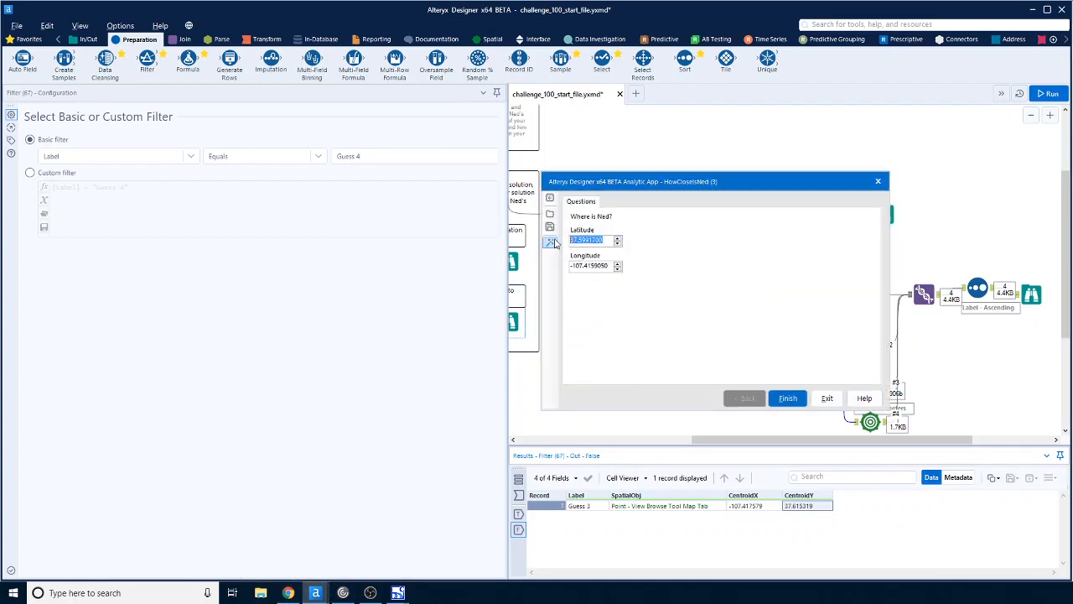
{"action": "key", "text": "ctrl+v"}
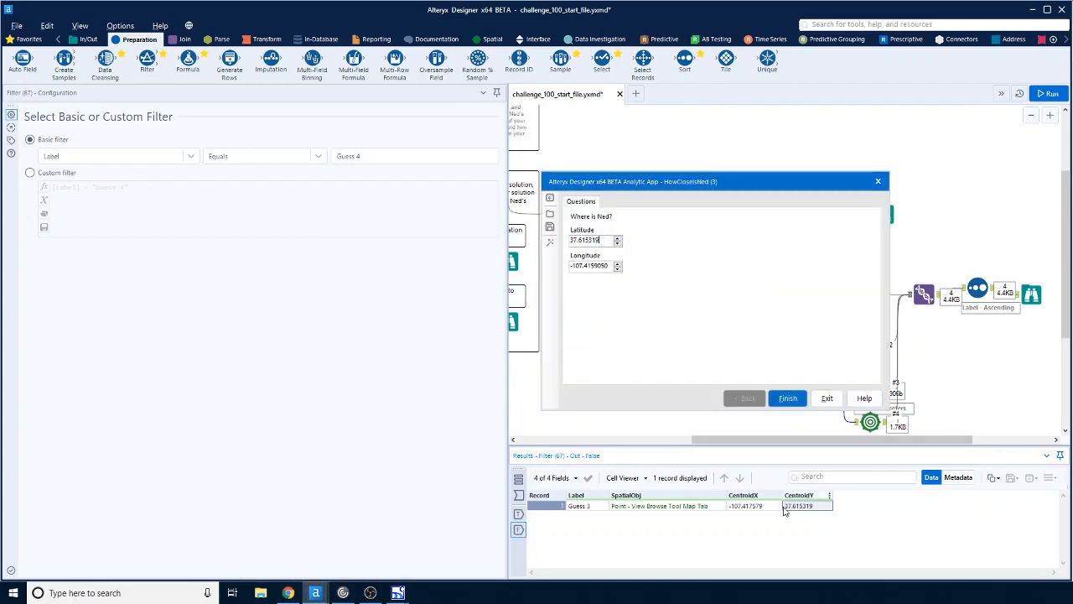
Copy Guess 3's CentroidX value, -107.417579, into the Longitude question, run HowCloseIsNed and read the distance in Result.pcxml
{"action": "left_click", "coordinate": [754, 506]}
{"action": "right_click", "coordinate": [757, 510]}
{"action": "left_click", "coordinate": [807, 532]}
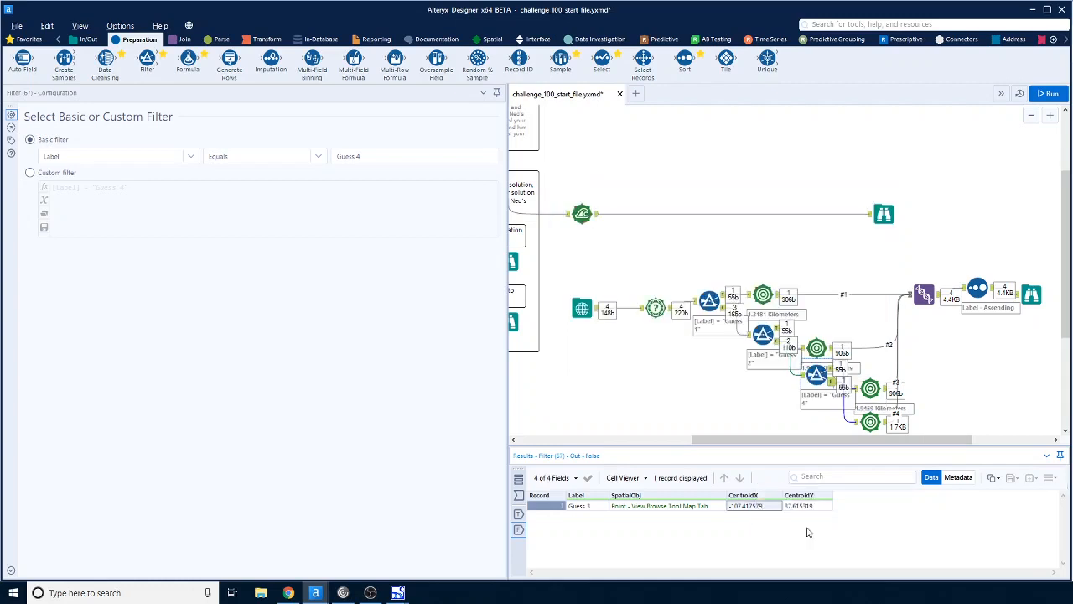
{"action": "mouse_move", "coordinate": [315, 593]}
{"action": "left_click", "coordinate": [340, 563]}
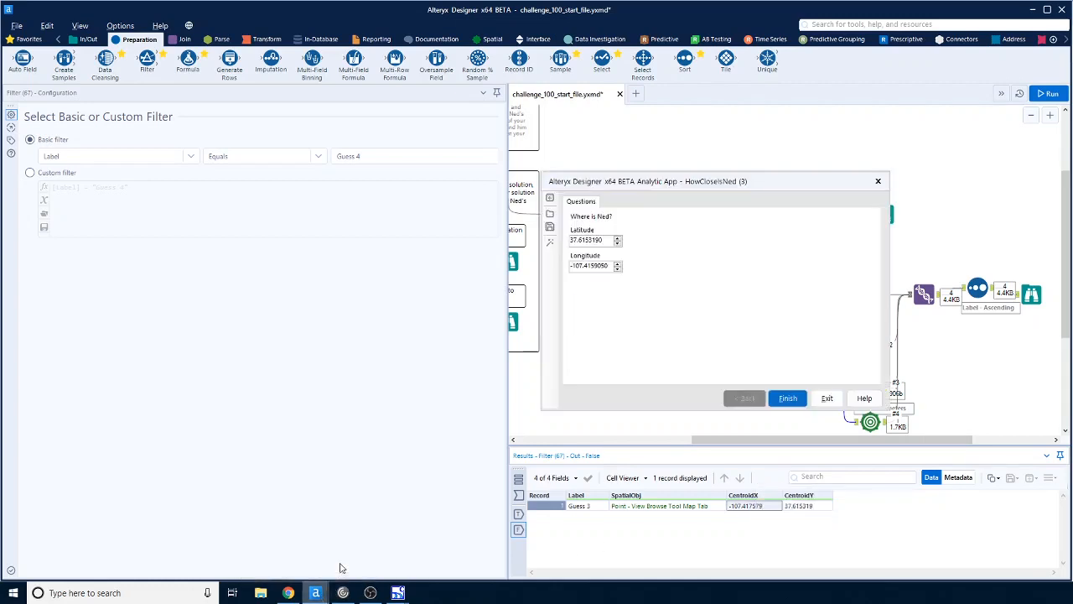
{"action": "left_click_drag", "start_coordinate": [605, 266], "coordinate": [562, 269]}
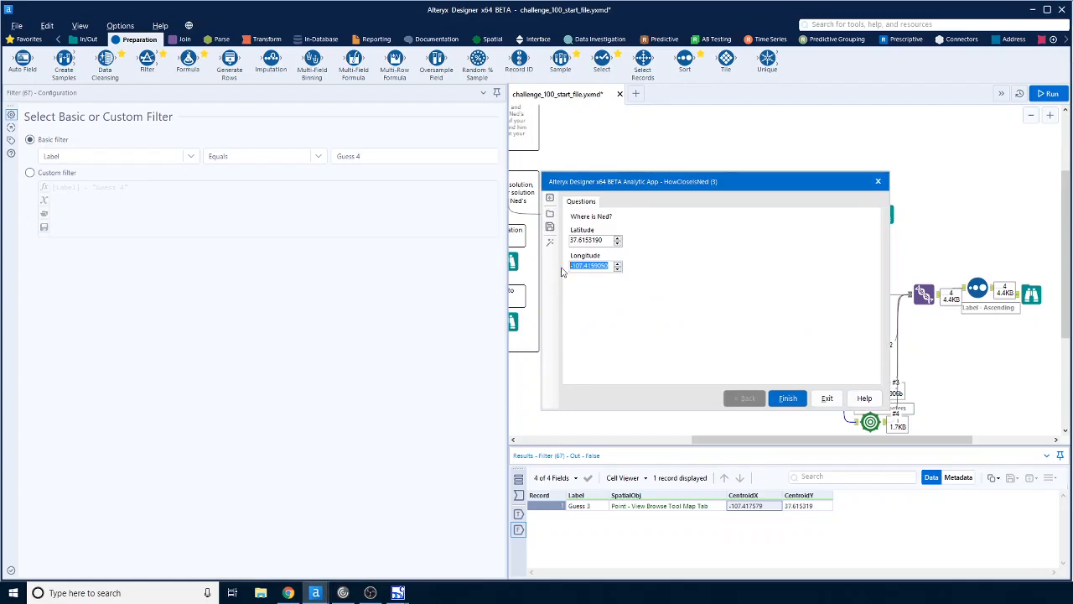
{"action": "key", "text": "ctrl+v"}
{"action": "left_click", "coordinate": [789, 401]}
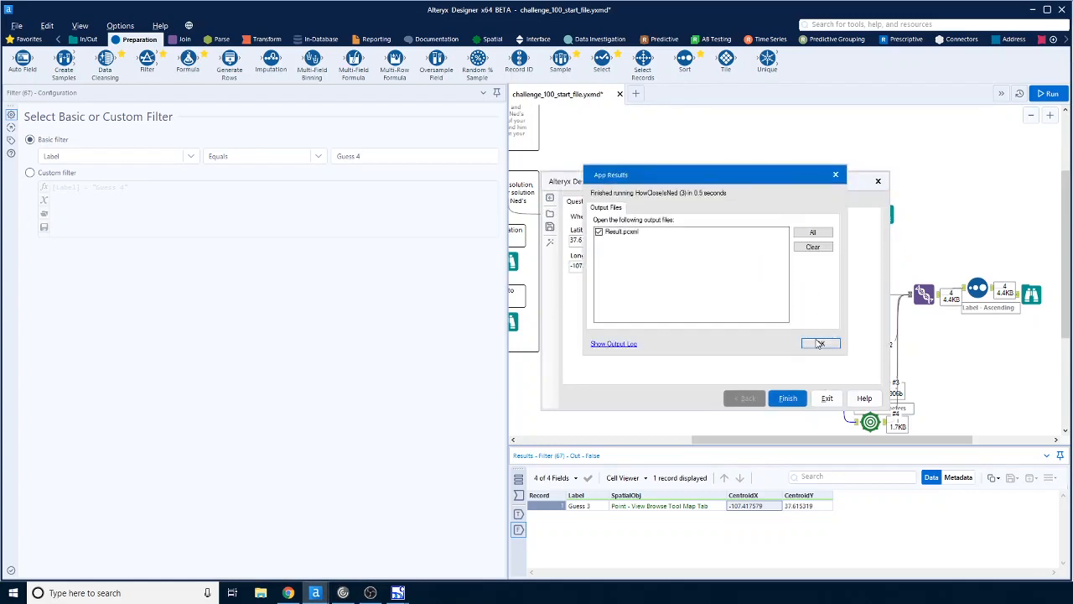
{"action": "left_click", "coordinate": [819, 343]}
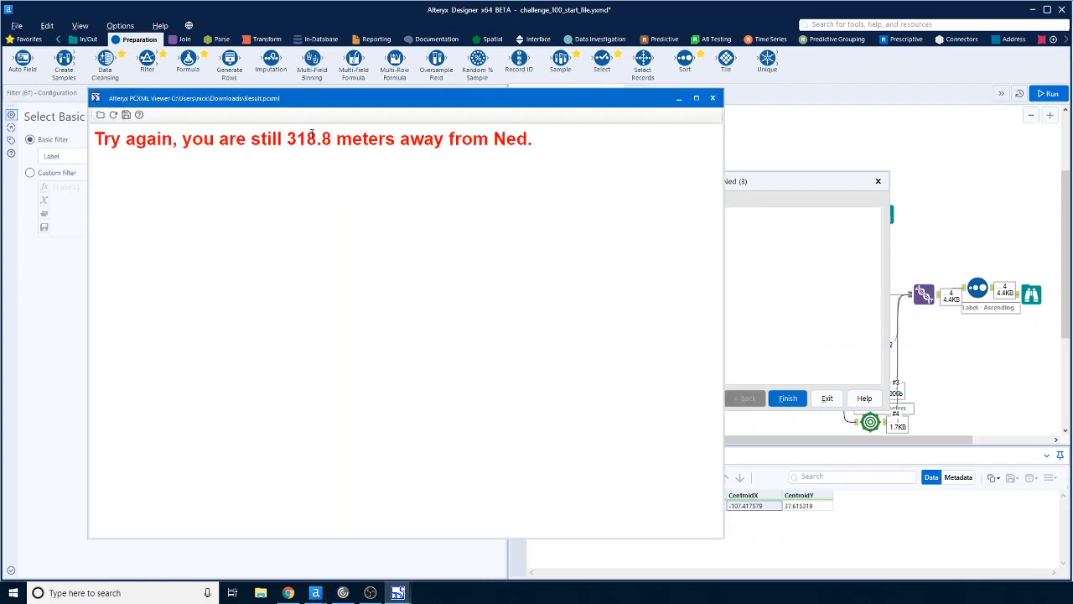
{"action": "left_click_drag", "start_coordinate": [334, 140], "coordinate": [287, 140]}
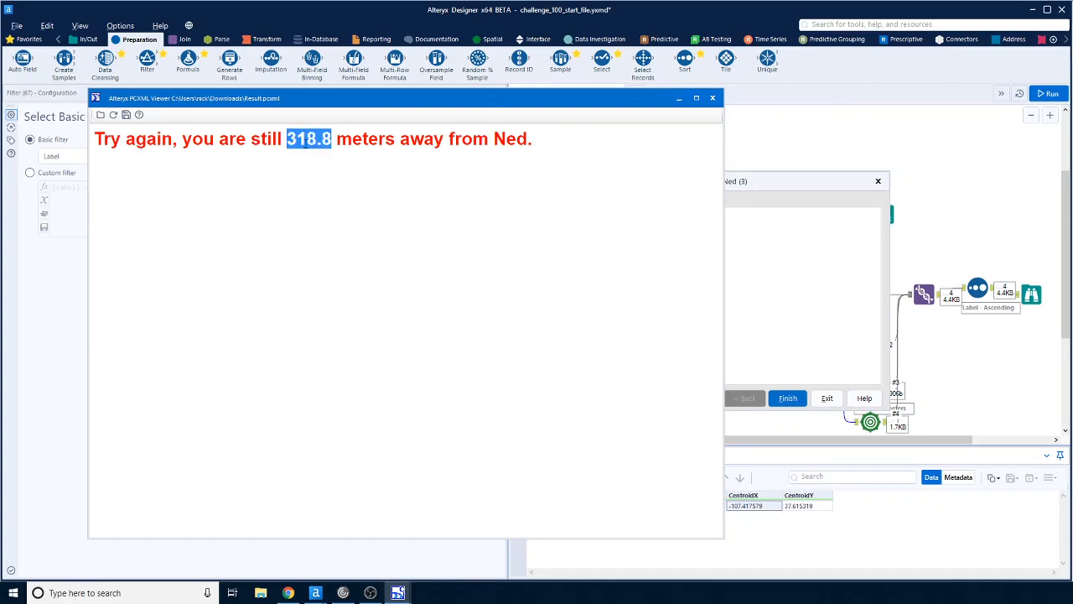
Set the radius of Guess 3's Trade Area to 0.3188 kilometers and rerun the workflow
{"action": "left_click", "coordinate": [976, 401]}
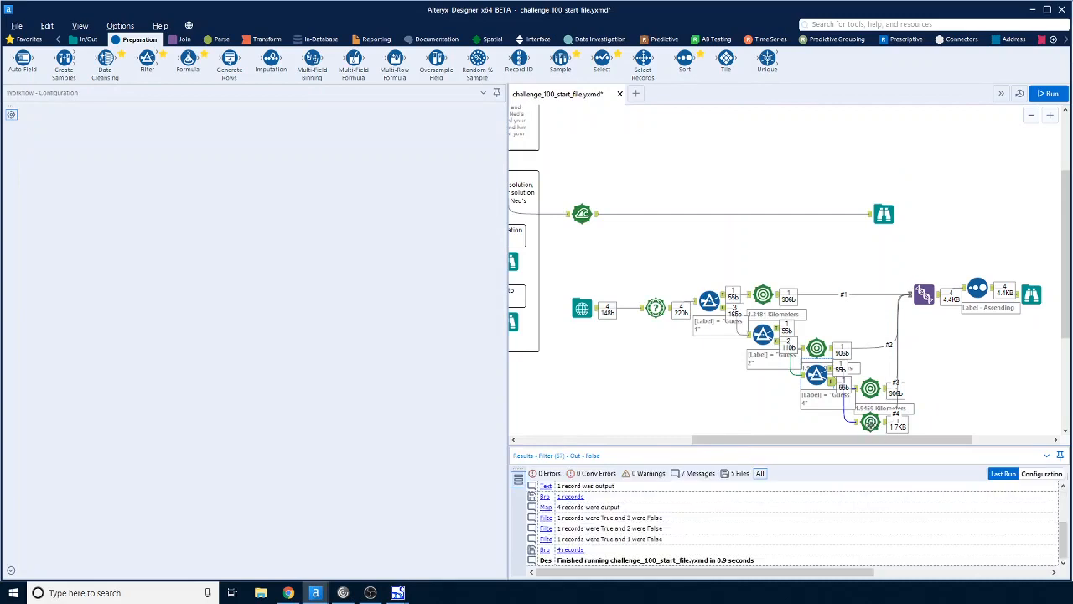
{"action": "left_click", "coordinate": [871, 425]}
{"action": "left_click", "coordinate": [870, 424]}
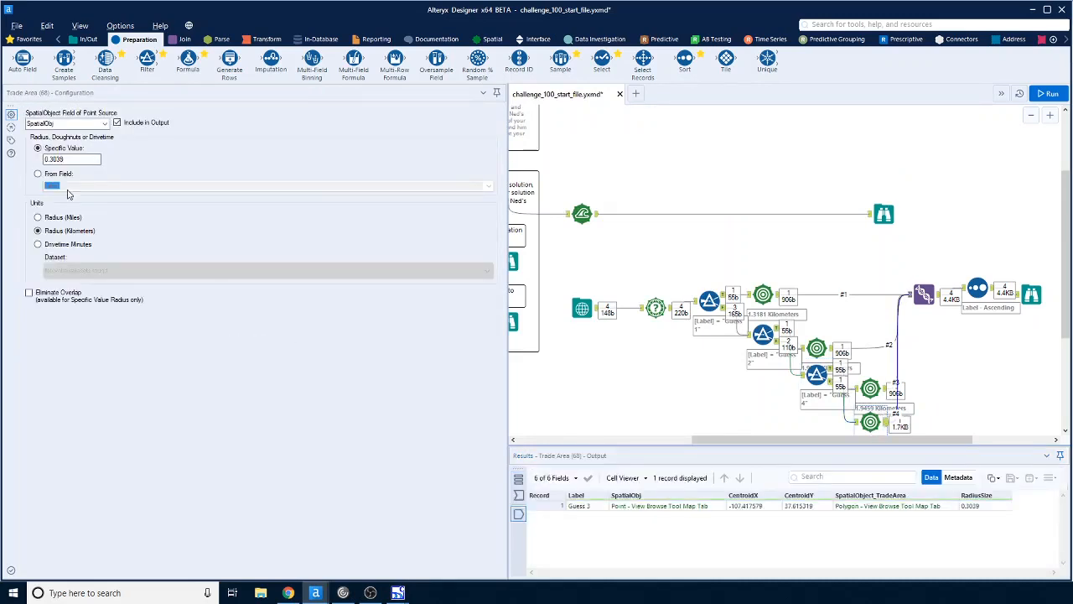
{"action": "left_click_drag", "start_coordinate": [65, 160], "coordinate": [55, 159]}
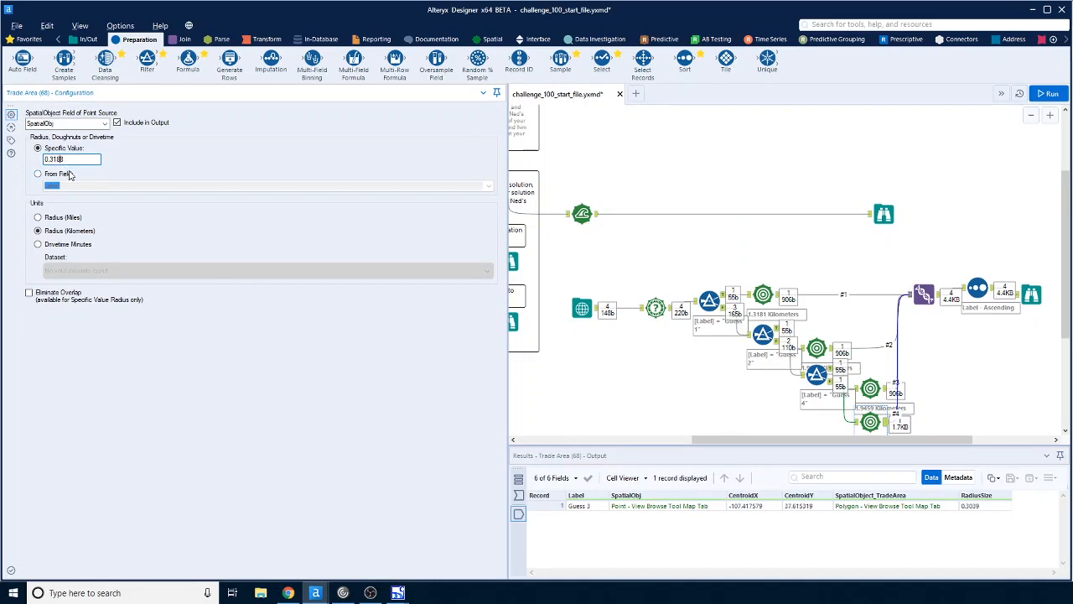
{"action": "left_click", "coordinate": [1046, 93]}
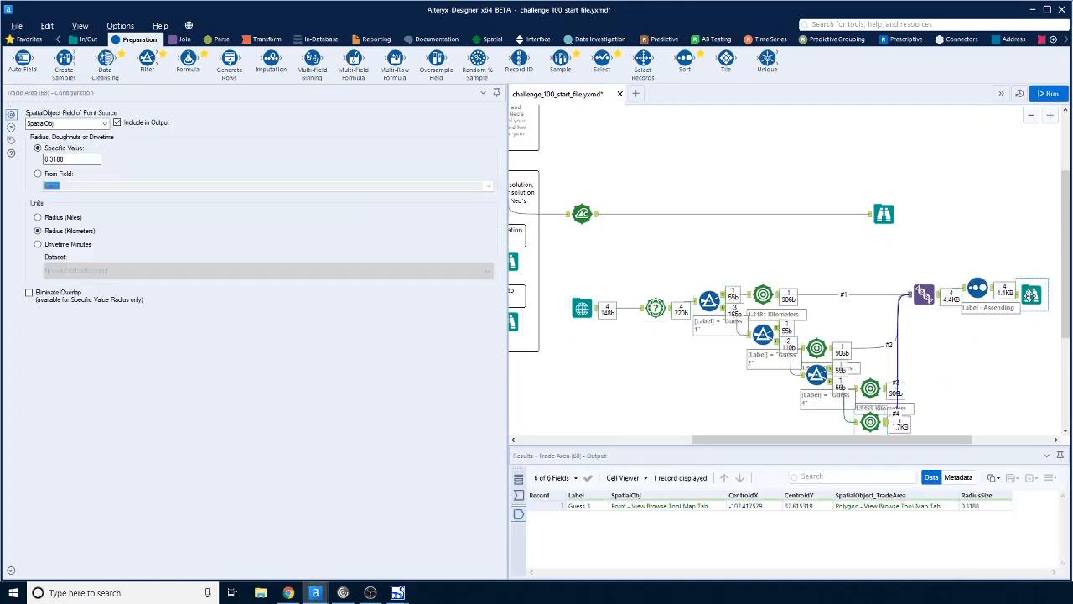
Examine on the Browse map where the trade area boundaries of the four guesses meet near Guess 3, highlighting each record's area
{"action": "left_click", "coordinate": [1031, 293]}
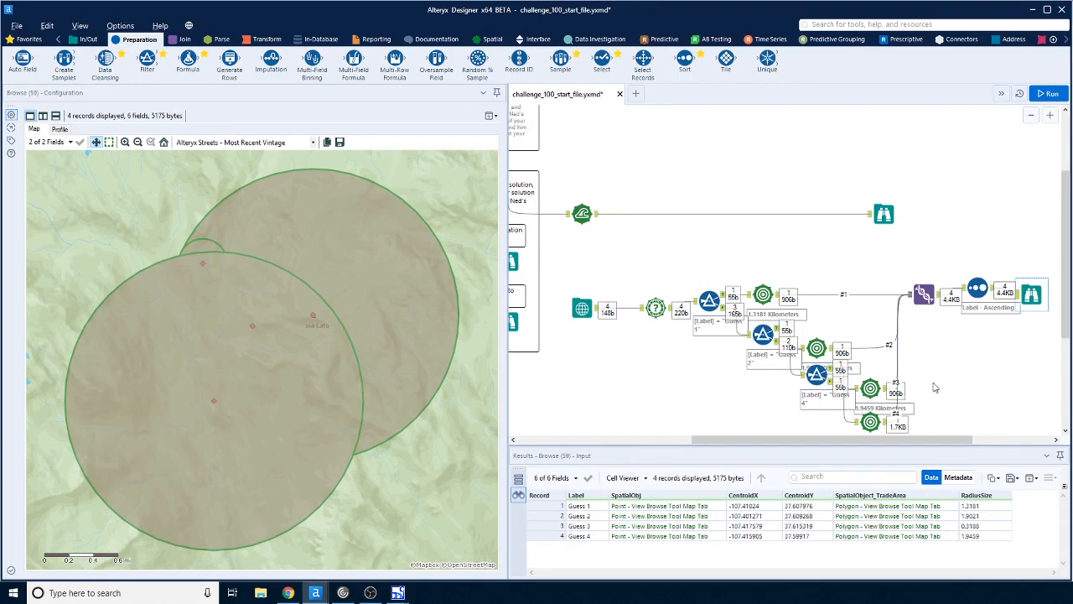
{"action": "left_click", "coordinate": [871, 421]}
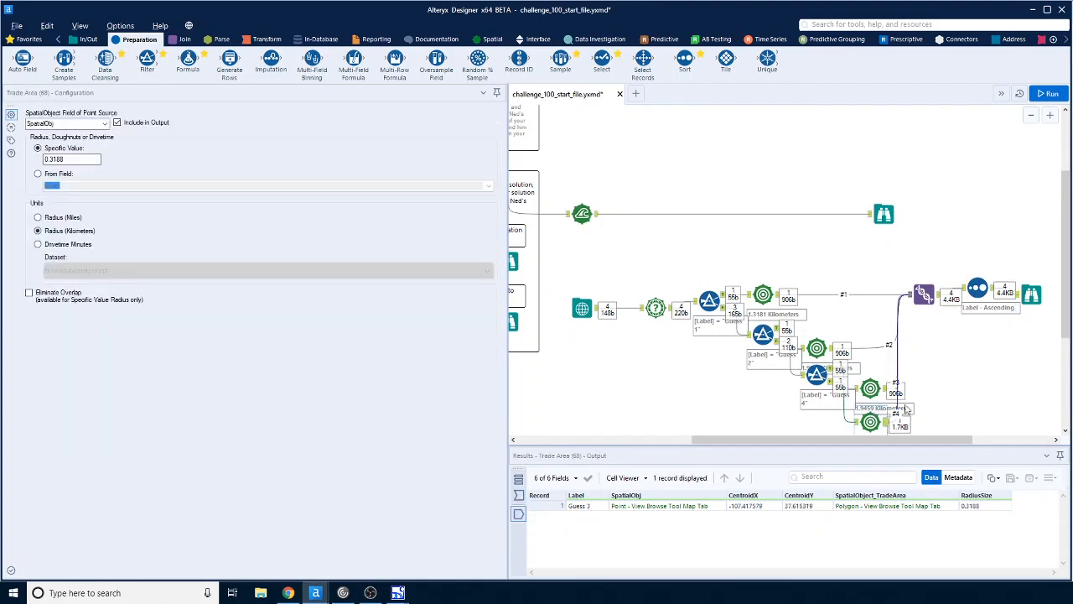
{"action": "left_click", "coordinate": [1031, 293]}
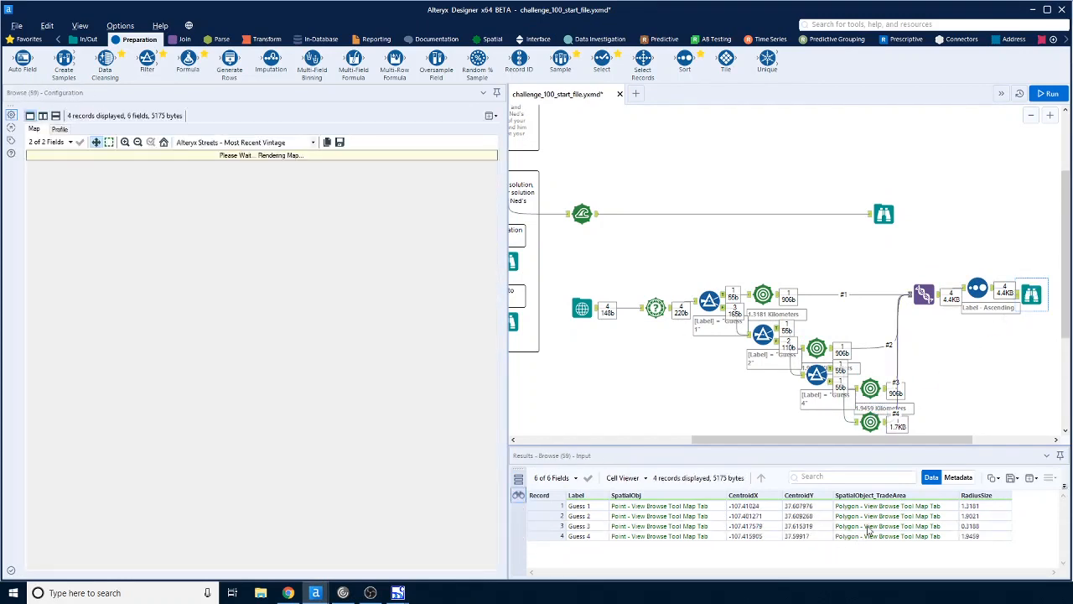
{"action": "left_click", "coordinate": [869, 526]}
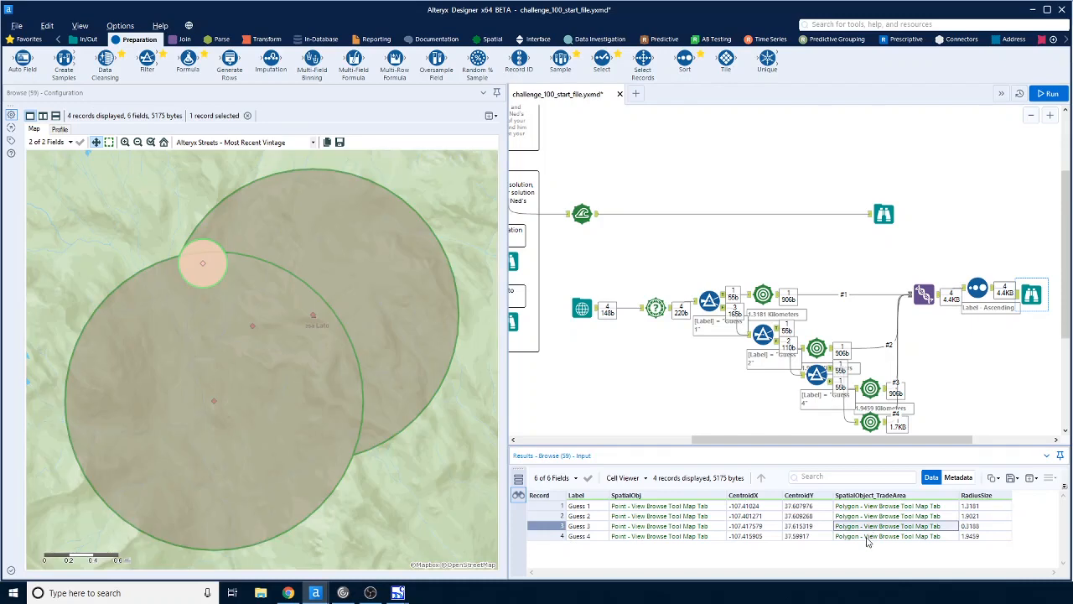
{"action": "left_click", "coordinate": [869, 537]}
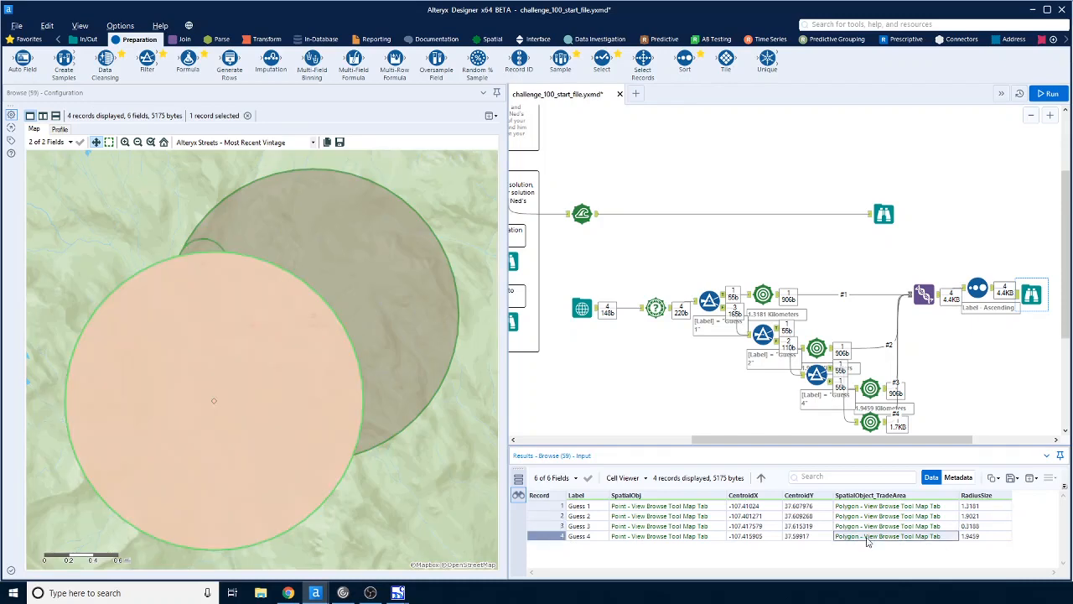
{"action": "scroll", "coordinate": [182, 263], "scroll_direction": "up", "scroll_amount": 4}
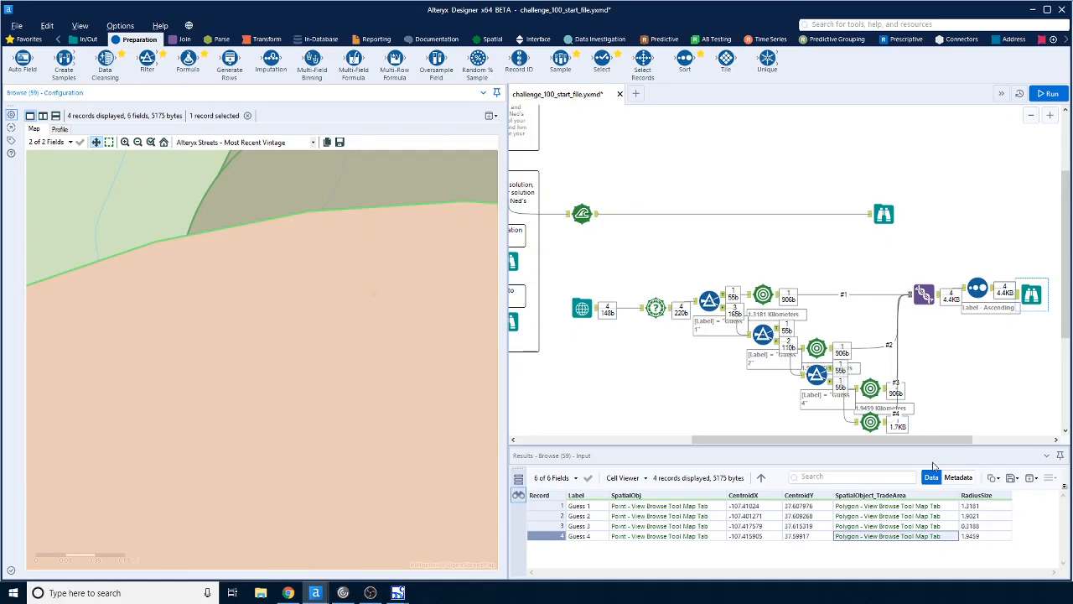
{"action": "left_click", "coordinate": [899, 526]}
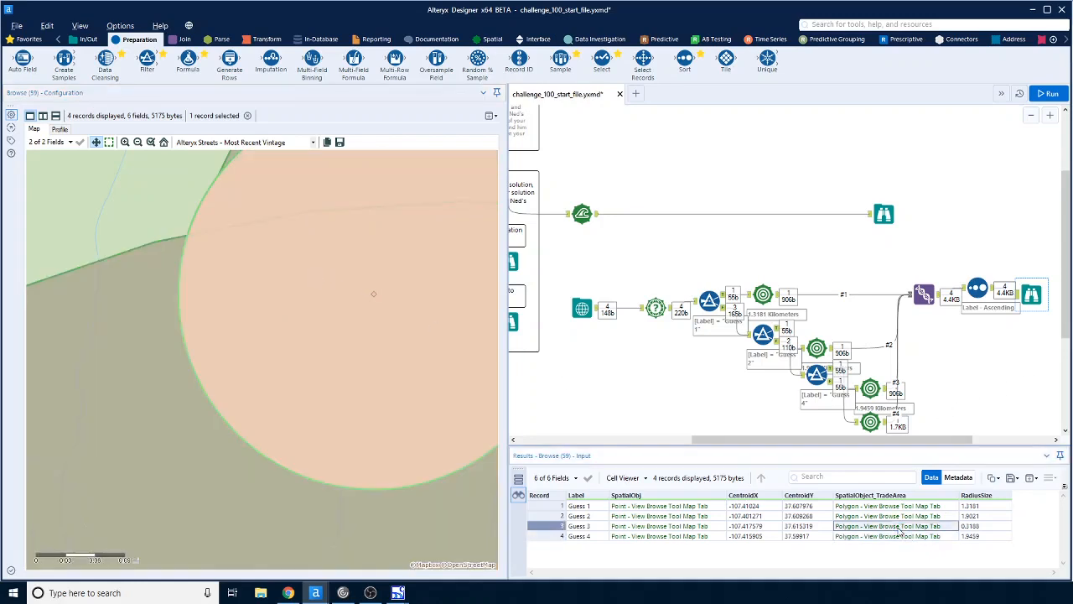
{"action": "left_click", "coordinate": [897, 516]}
{"action": "left_click", "coordinate": [897, 507]}
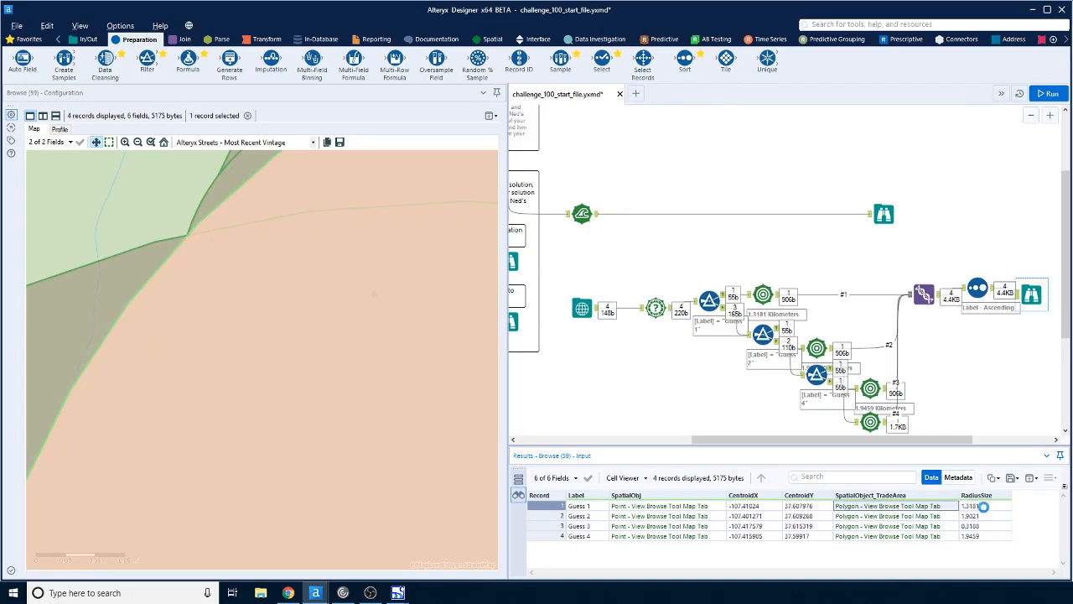
{"action": "left_click", "coordinate": [984, 509]}
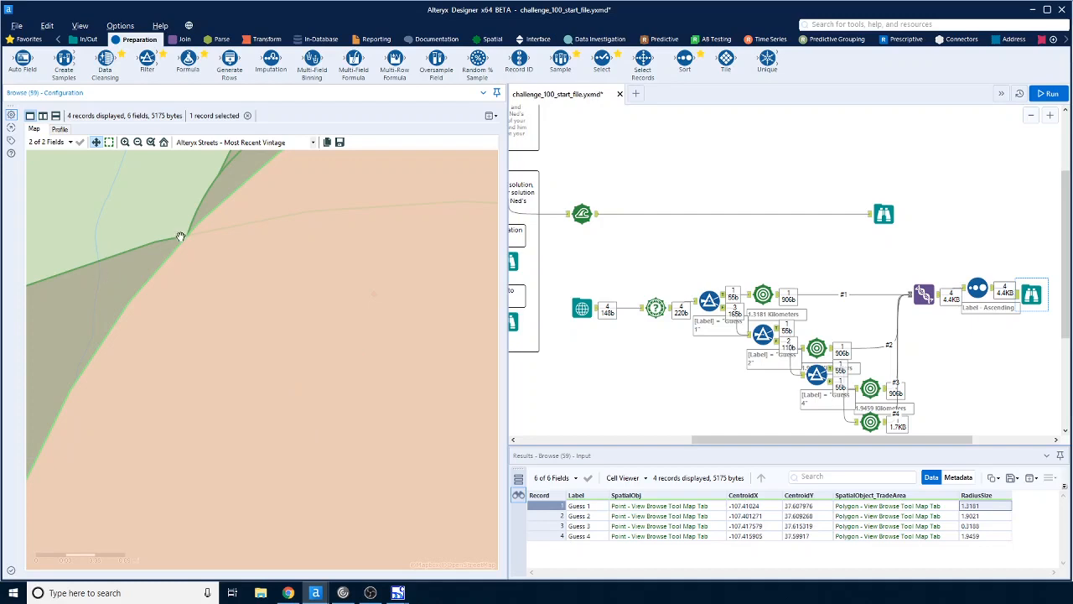
Add a point labelled Guess 5 to the Map Input map, a short distance west-northwest of Guess 3, between the streams
{"action": "left_click", "coordinate": [584, 311]}
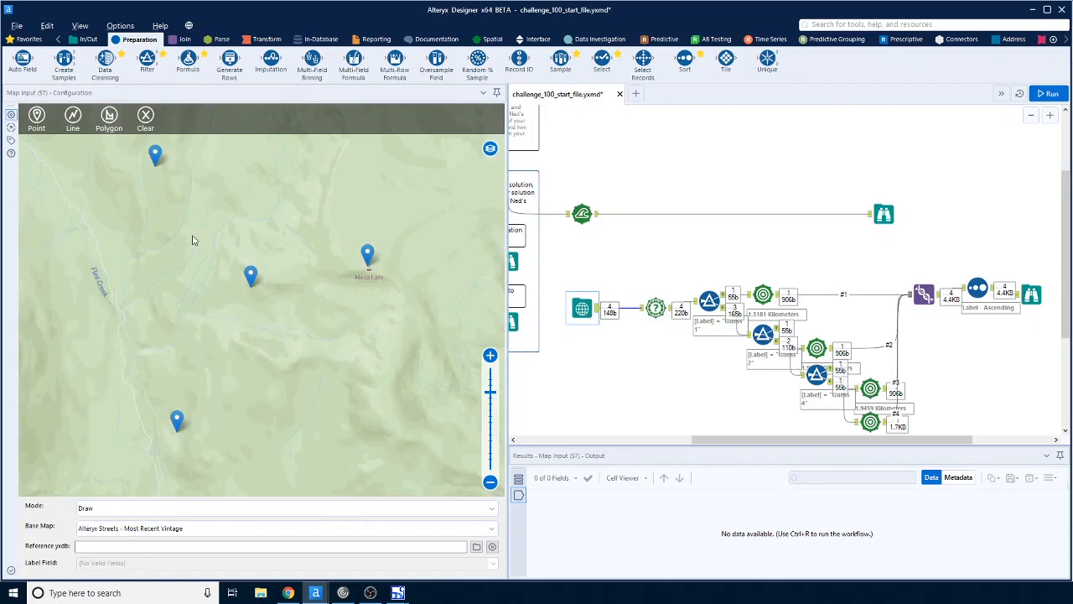
{"action": "left_click_drag", "start_coordinate": [208, 211], "coordinate": [324, 326]}
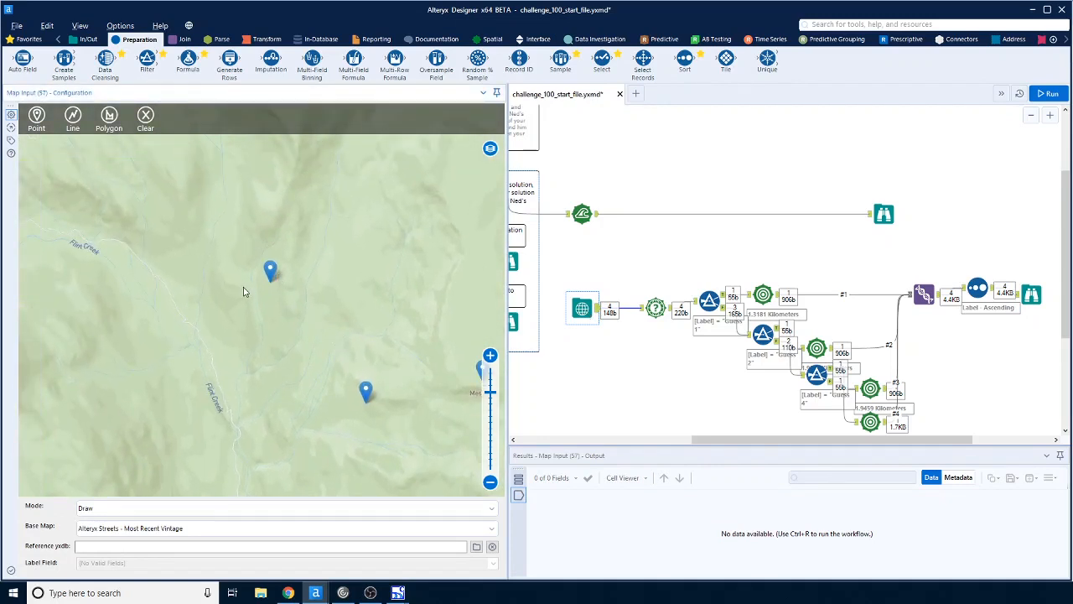
{"action": "scroll", "coordinate": [247, 293], "scroll_direction": "up", "scroll_amount": 1}
{"action": "scroll", "coordinate": [342, 300], "scroll_direction": "up", "scroll_amount": 1}
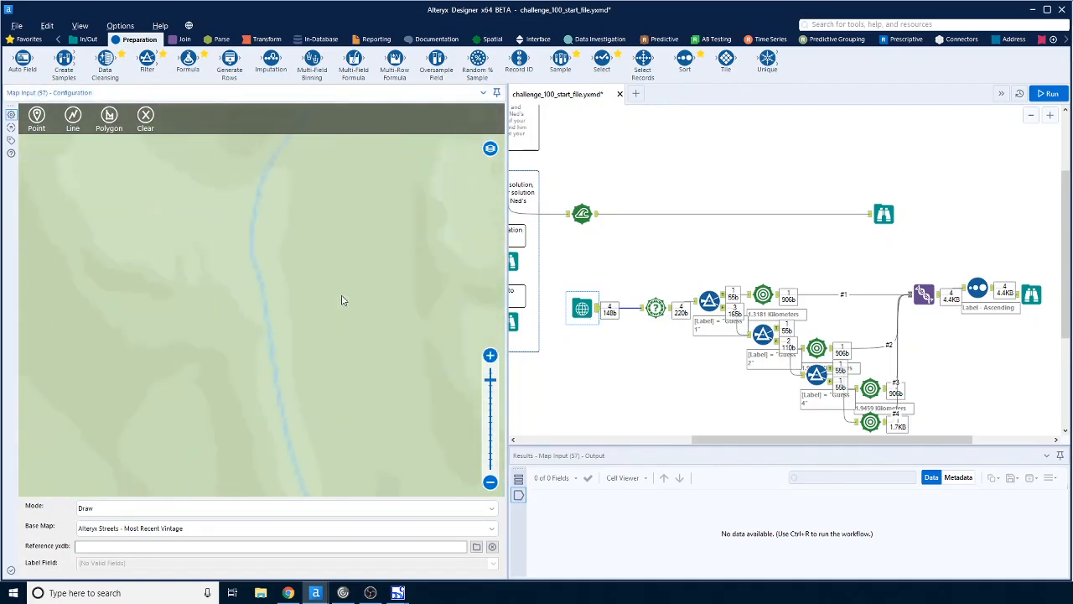
{"action": "scroll", "coordinate": [342, 299], "scroll_direction": "down", "scroll_amount": 1}
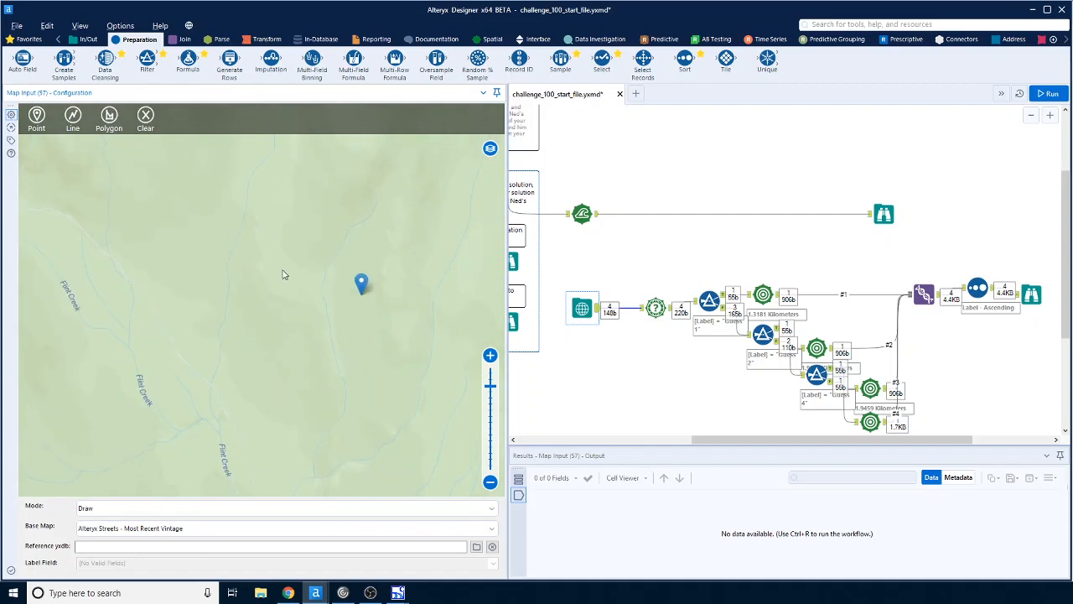
{"action": "left_click", "coordinate": [36, 119]}
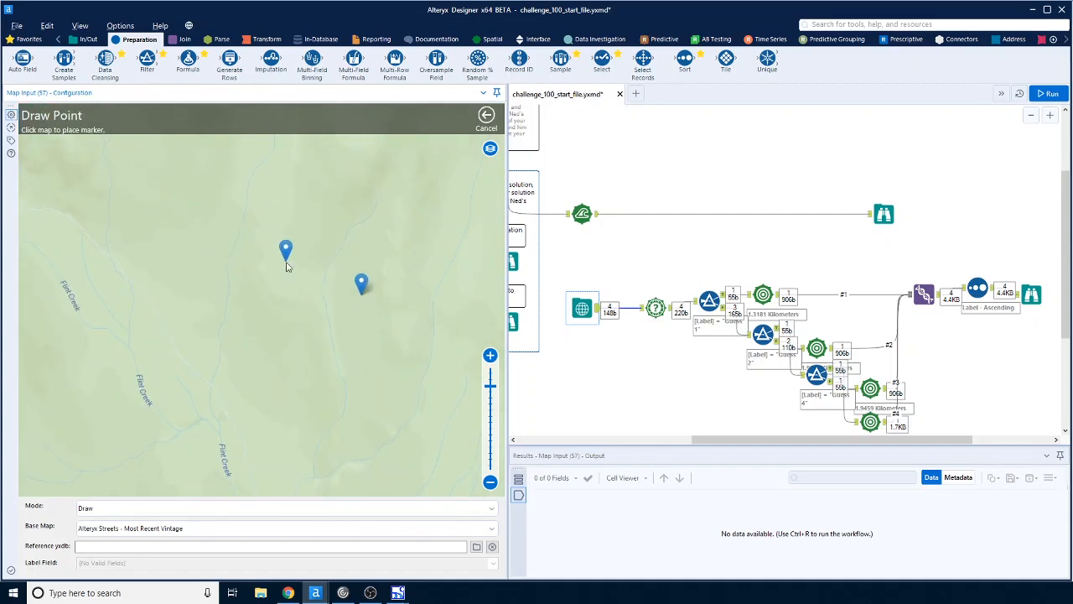
{"action": "left_click", "coordinate": [286, 270]}
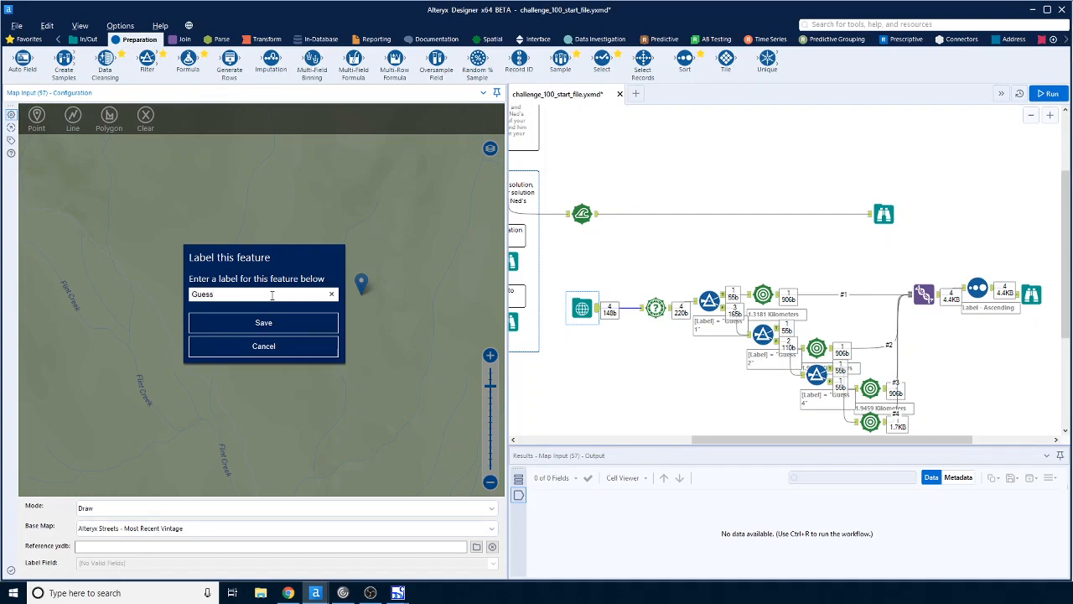
{"action": "type", "text": "Guess 5"}
{"action": "left_click", "coordinate": [264, 325]}
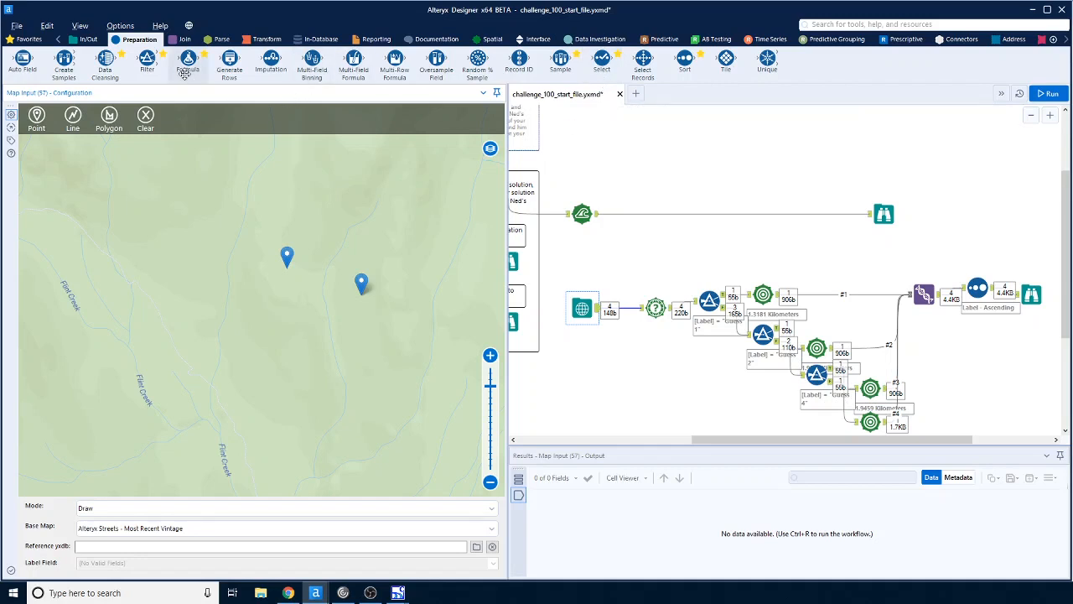
Insert a Filter between the Guess 4 filter's False output and Guess 3's Trade Area, keeping records whose Label equals Guess 3
{"action": "left_click_drag", "start_coordinate": [155, 65], "coordinate": [870, 408]}
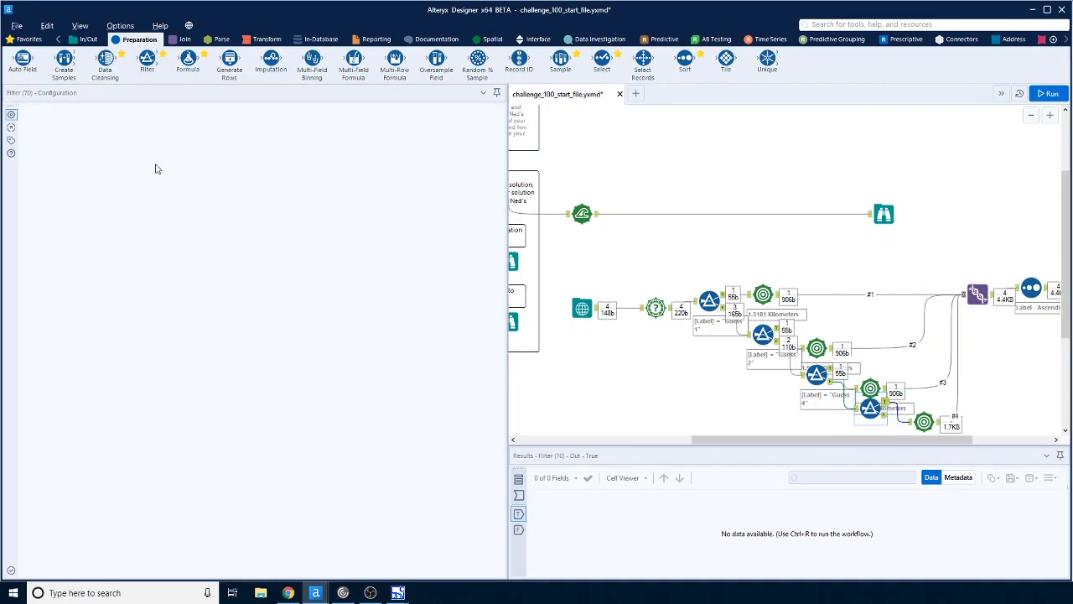
{"action": "left_click", "coordinate": [156, 160]}
{"action": "left_click", "coordinate": [158, 168]}
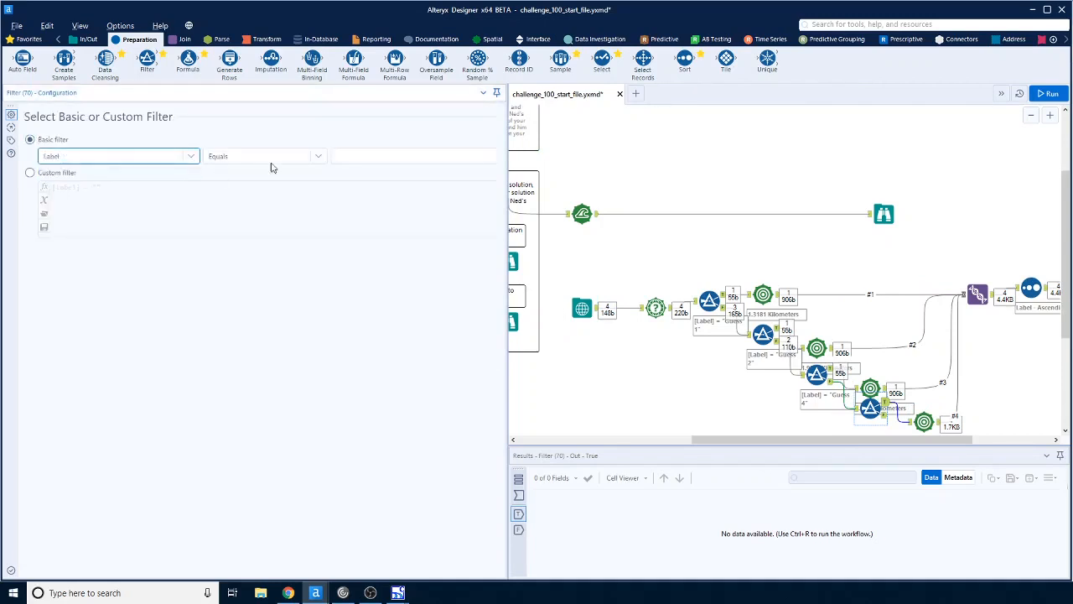
{"action": "left_click", "coordinate": [379, 157]}
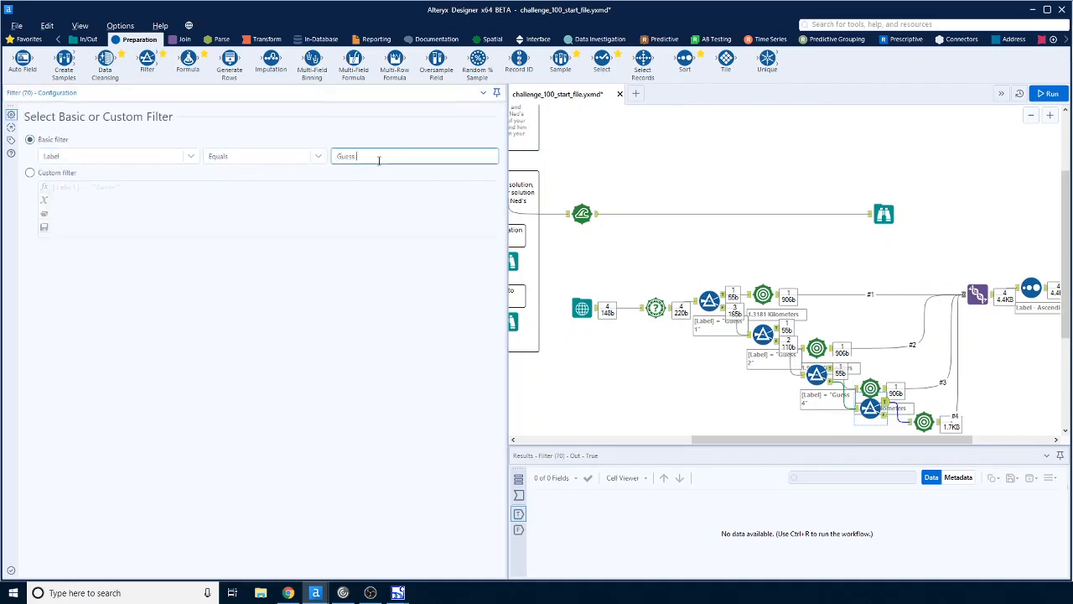
{"action": "type", "text": "Guess 3"}
{"action": "scroll", "coordinate": [964, 268], "scroll_direction": "down", "scroll_amount": 1}
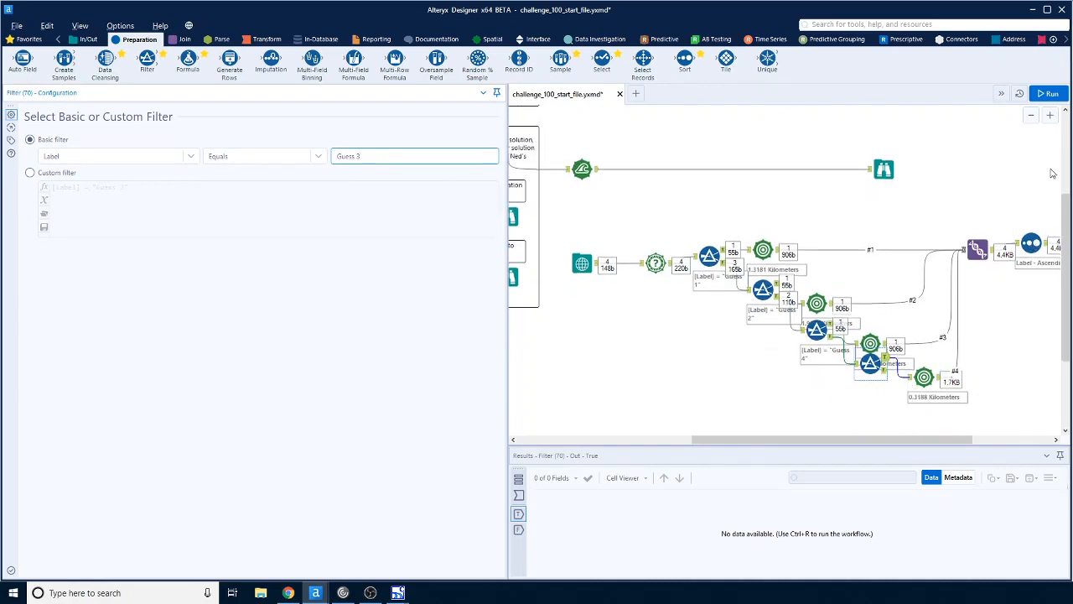
Run the workflow and copy Guess 5's CentroidY value, 37.616135, into the Latitude of the HowCloseIsNed app
{"action": "left_click", "coordinate": [1048, 93]}
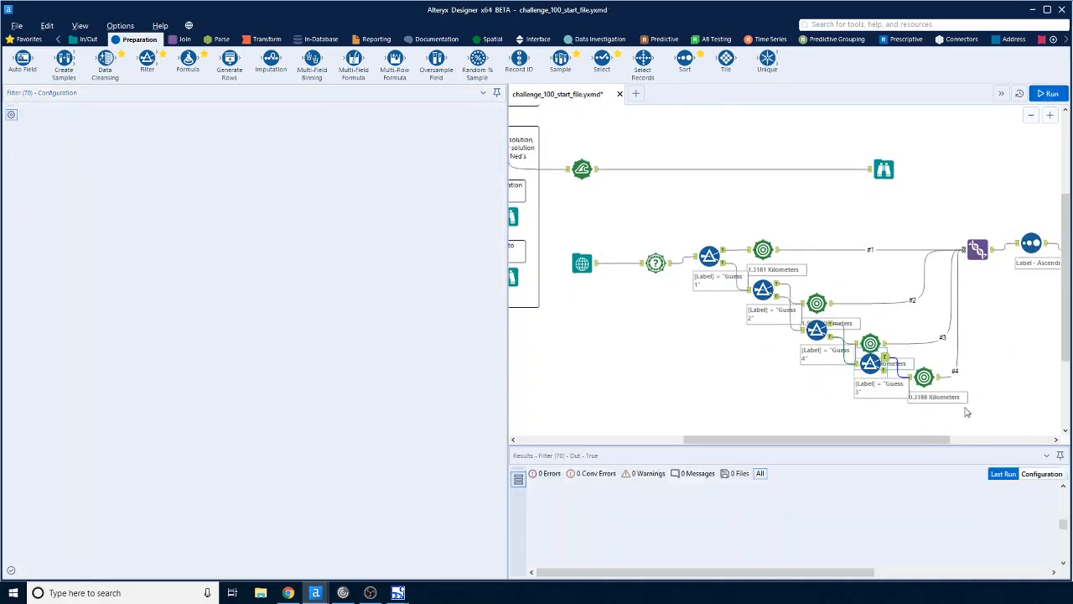
{"action": "left_click", "coordinate": [883, 374]}
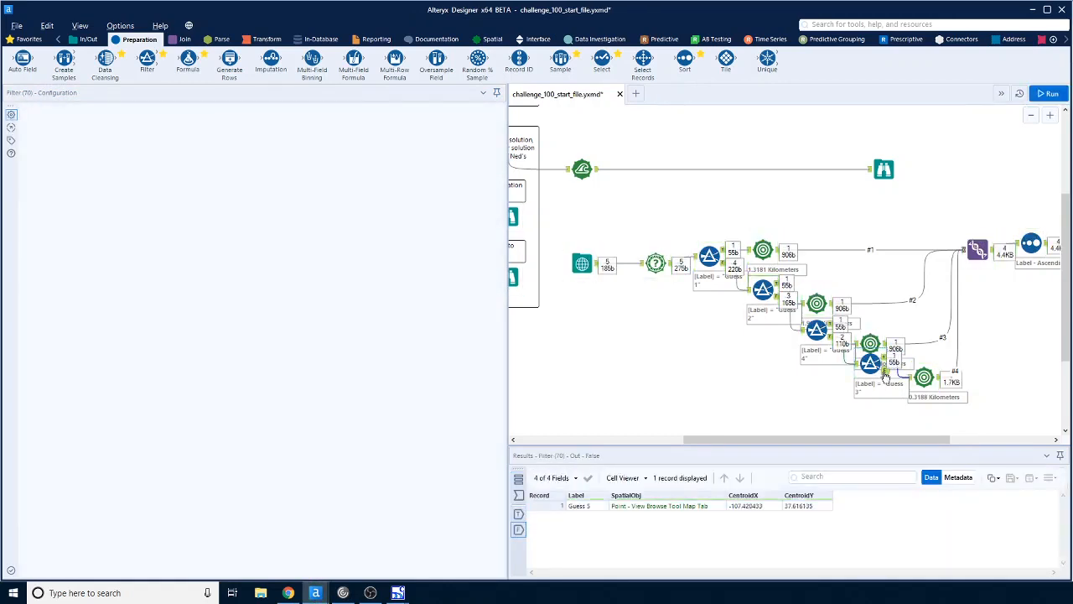
{"action": "left_click", "coordinate": [805, 507]}
{"action": "right_click", "coordinate": [805, 506]}
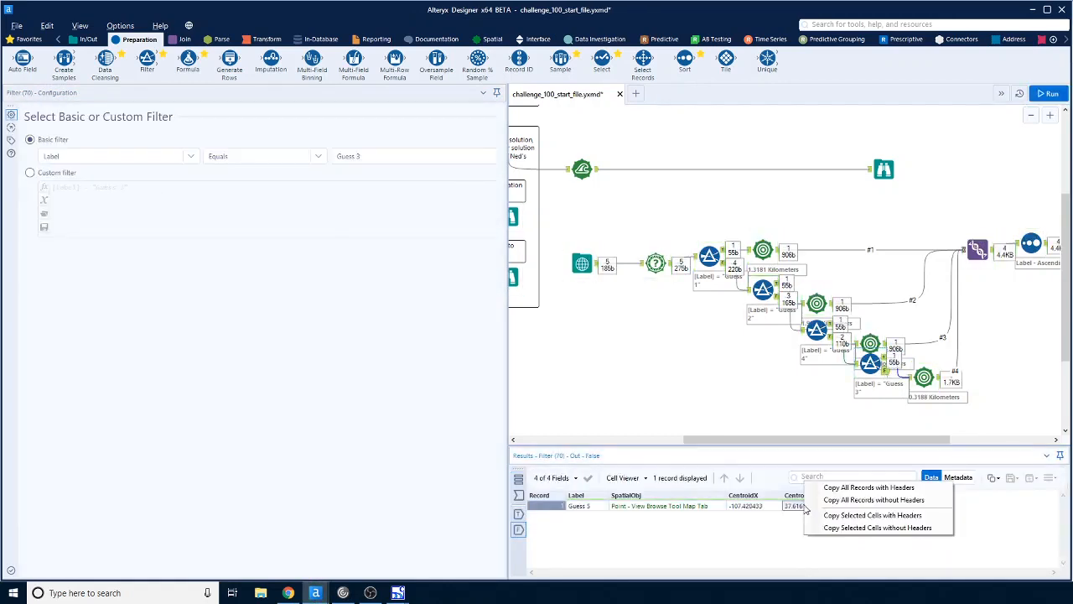
{"action": "left_click", "coordinate": [874, 530]}
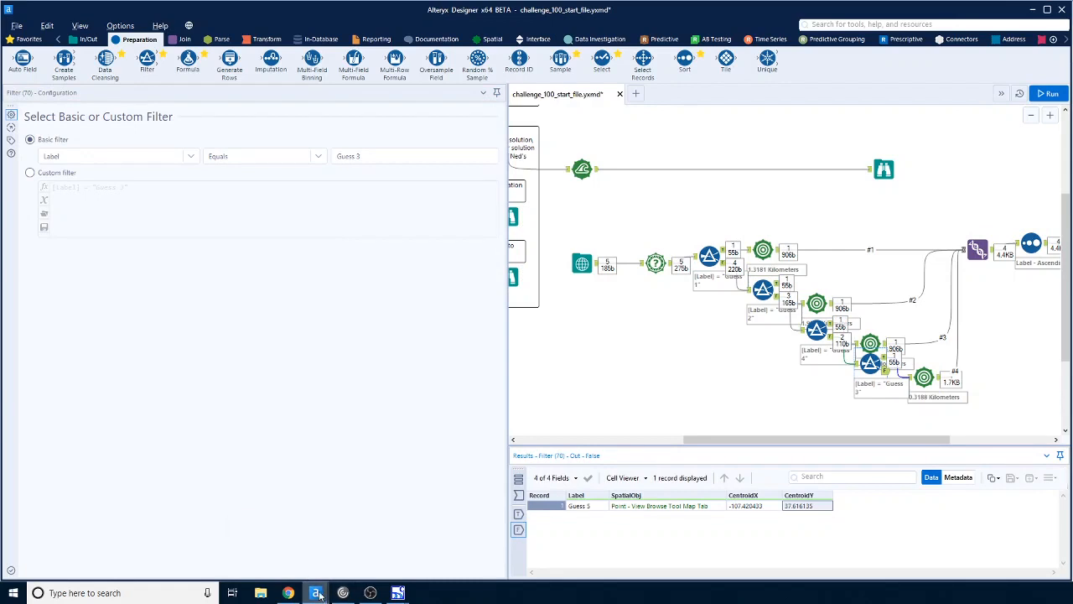
{"action": "mouse_move", "coordinate": [343, 593]}
{"action": "left_click", "coordinate": [339, 557]}
{"action": "left_click_drag", "start_coordinate": [606, 240], "coordinate": [567, 240]}
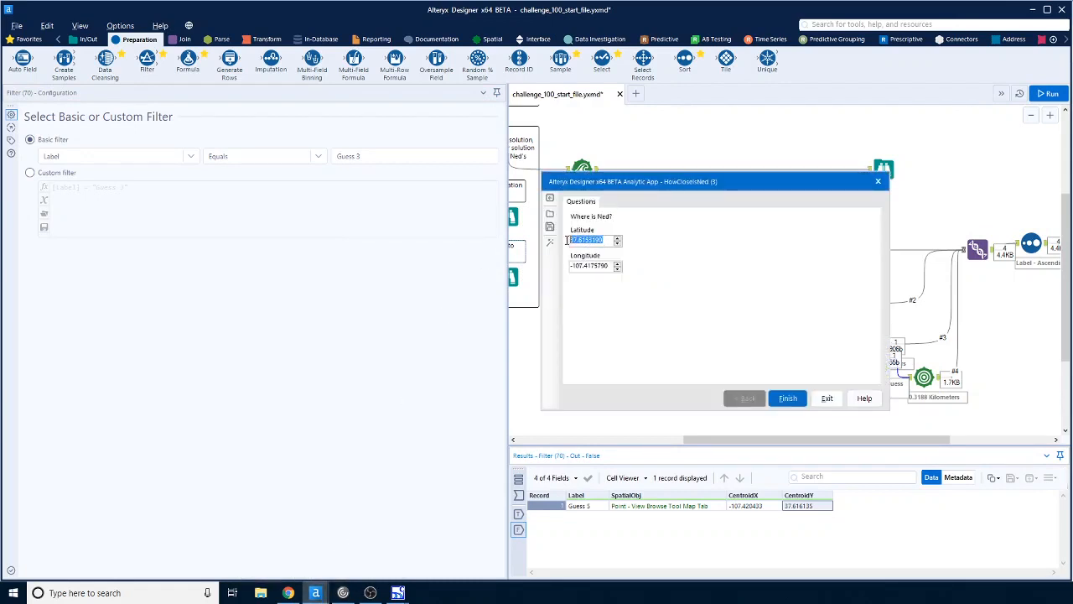
{"action": "key", "text": "ctrl+v"}
Copy Guess 5's CentroidX value, -107.420433, into the Longitude of the HowCloseIsNed app
{"action": "left_click", "coordinate": [756, 508]}
{"action": "right_click", "coordinate": [757, 508]}
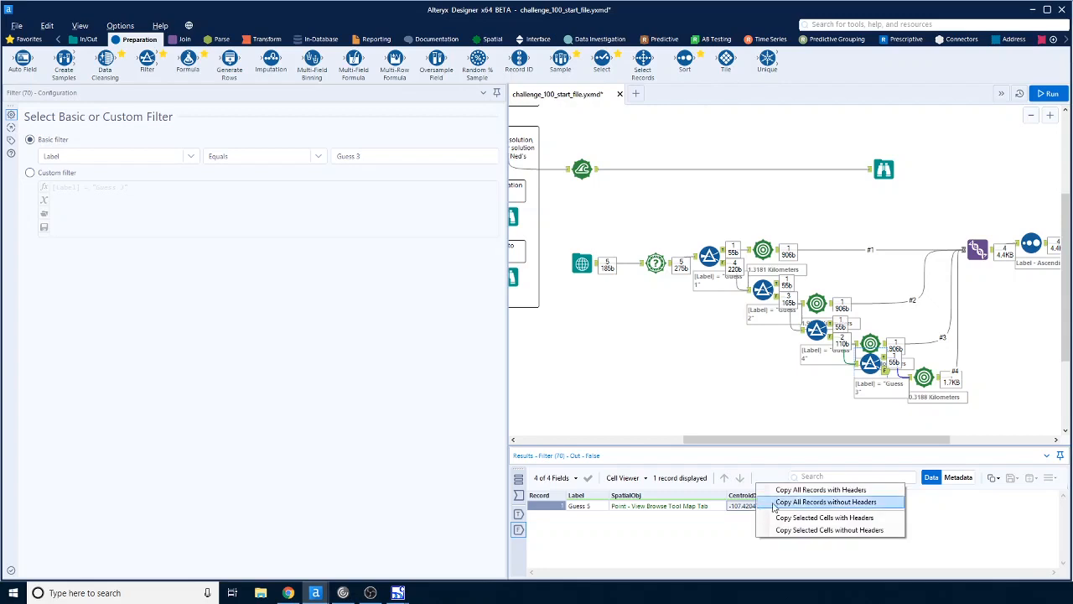
{"action": "left_click", "coordinate": [821, 530]}
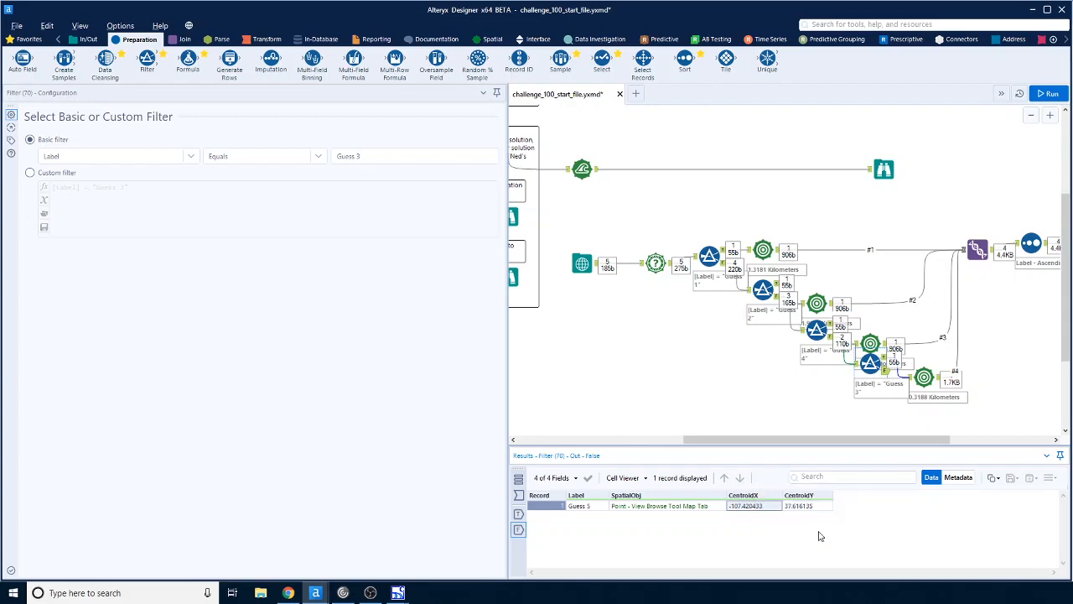
{"action": "mouse_move", "coordinate": [311, 587]}
{"action": "left_click", "coordinate": [355, 555]}
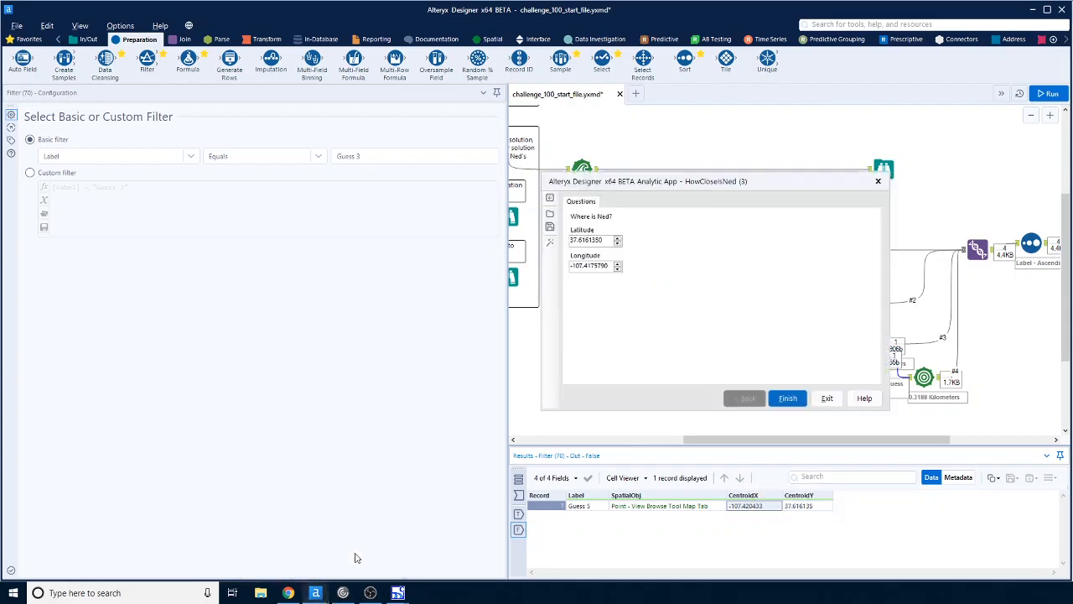
{"action": "double_click", "coordinate": [610, 266]}
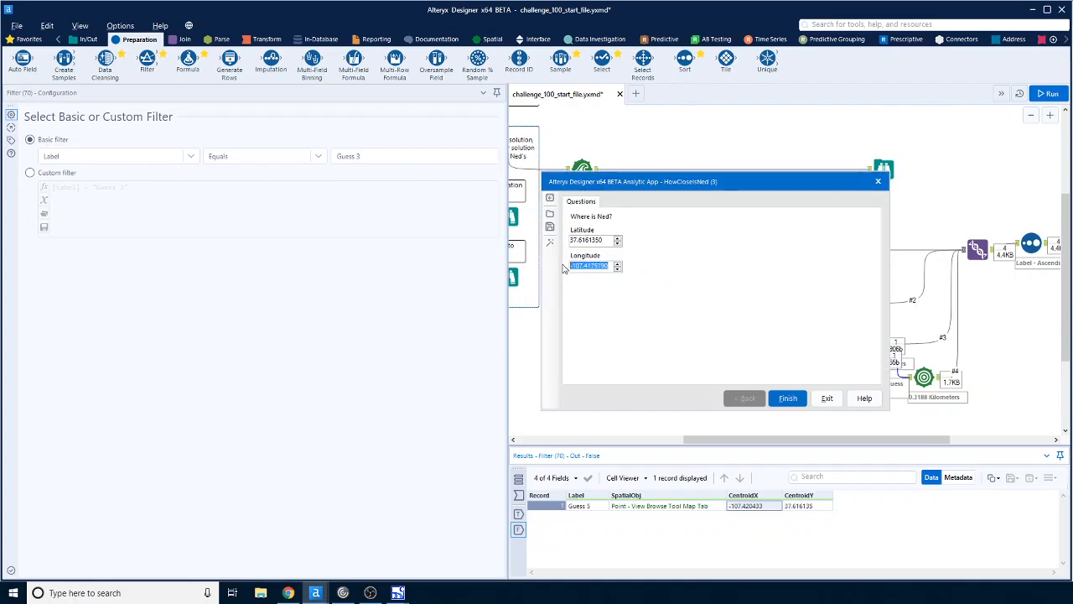
{"action": "key", "text": "ctrl+v"}
Run HowCloseIsNed with Guess 5's coordinates and read the reported distance and direction to Ned
{"action": "left_click", "coordinate": [792, 399]}
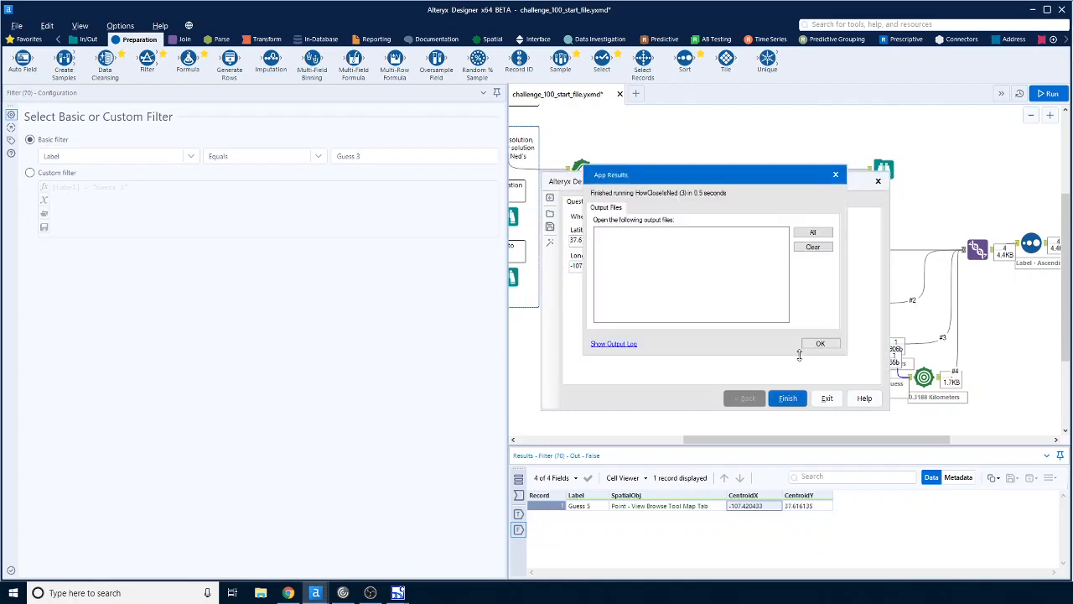
{"action": "left_click", "coordinate": [822, 344]}
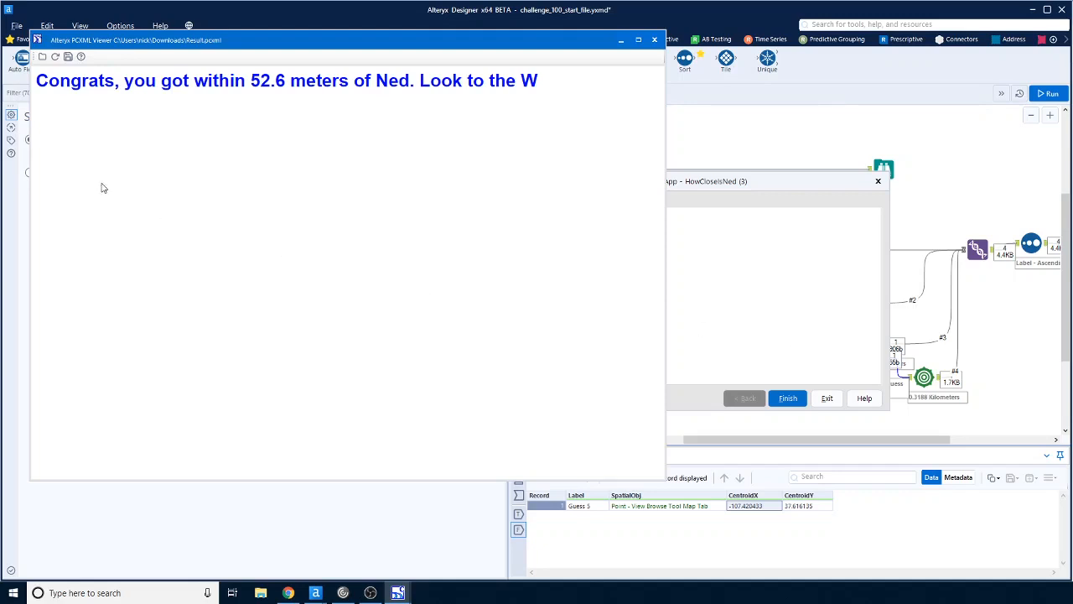
{"action": "left_click_drag", "start_coordinate": [286, 80], "coordinate": [253, 81]}
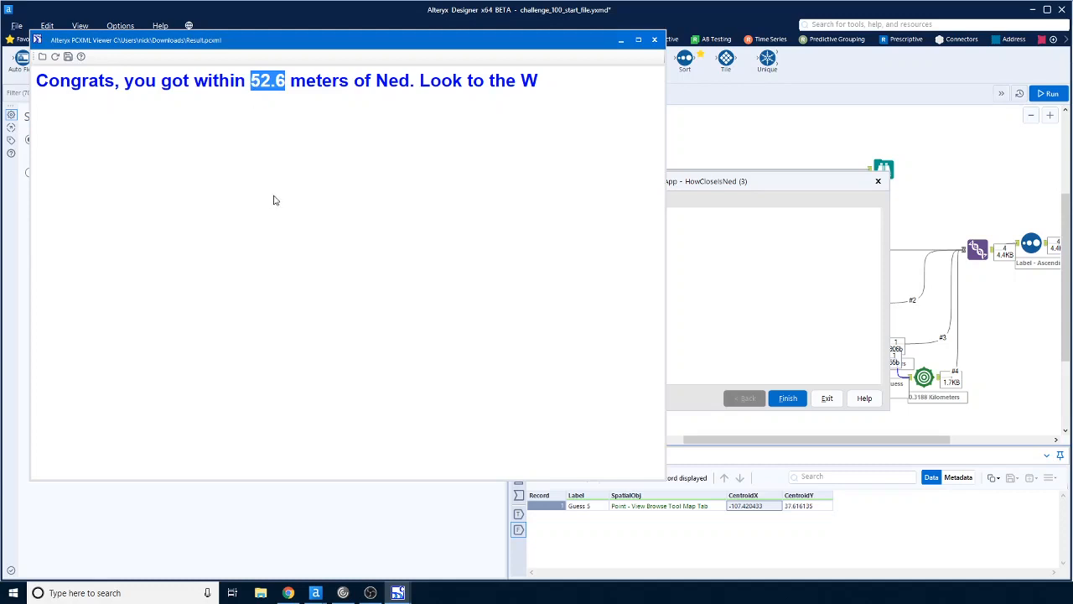
Add a Trade Area with a 0.0526-kilometer radius between the Guess 3 filter's False output and the Union in Designer, and rerun the workflow
{"action": "left_click", "coordinate": [1004, 401]}
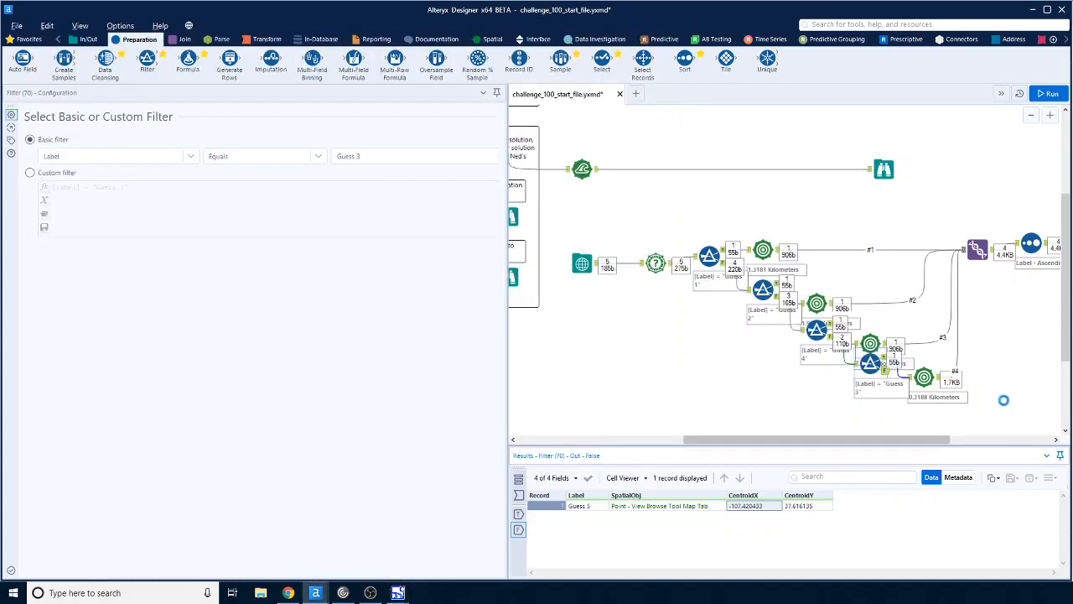
{"action": "left_click", "coordinate": [487, 41]}
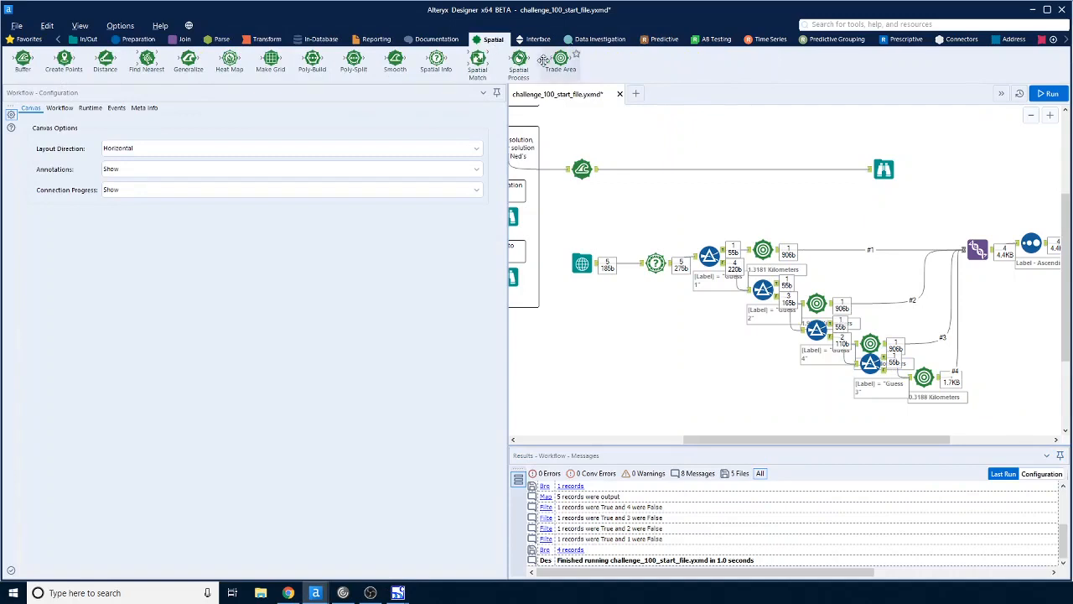
{"action": "left_click_drag", "start_coordinate": [559, 58], "coordinate": [930, 411]}
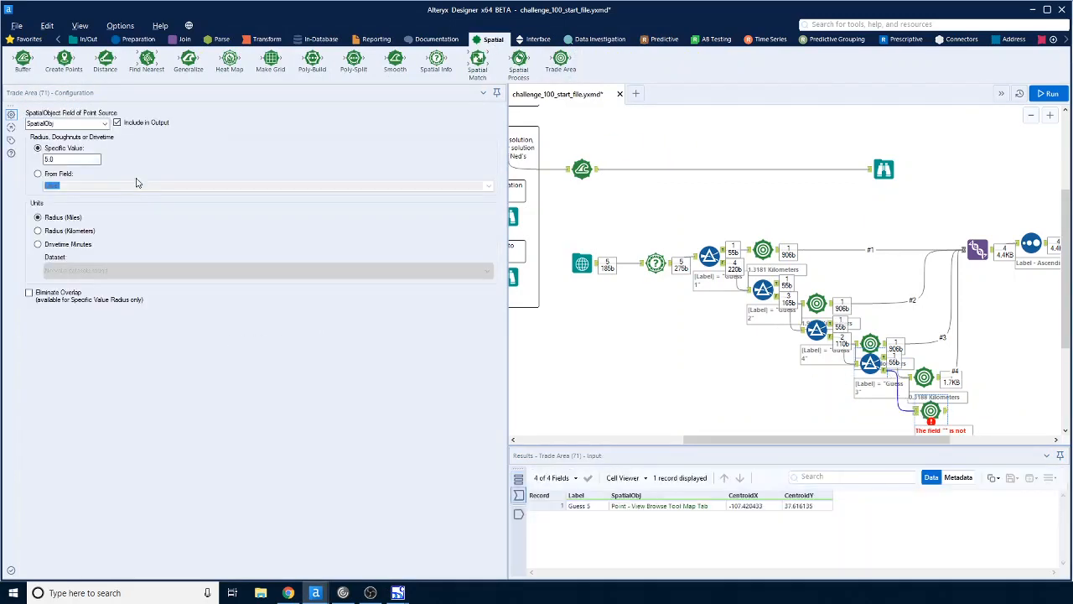
{"action": "double_click", "coordinate": [50, 160]}
{"action": "type", "text": "2.8"}
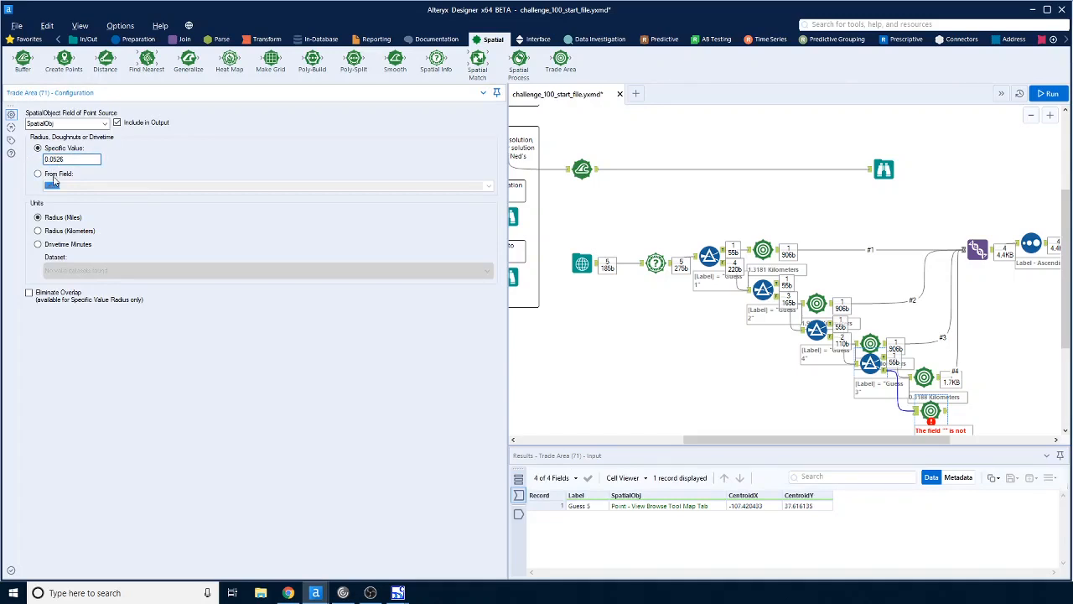
{"action": "left_click", "coordinate": [37, 231]}
{"action": "left_click", "coordinate": [1050, 93]}
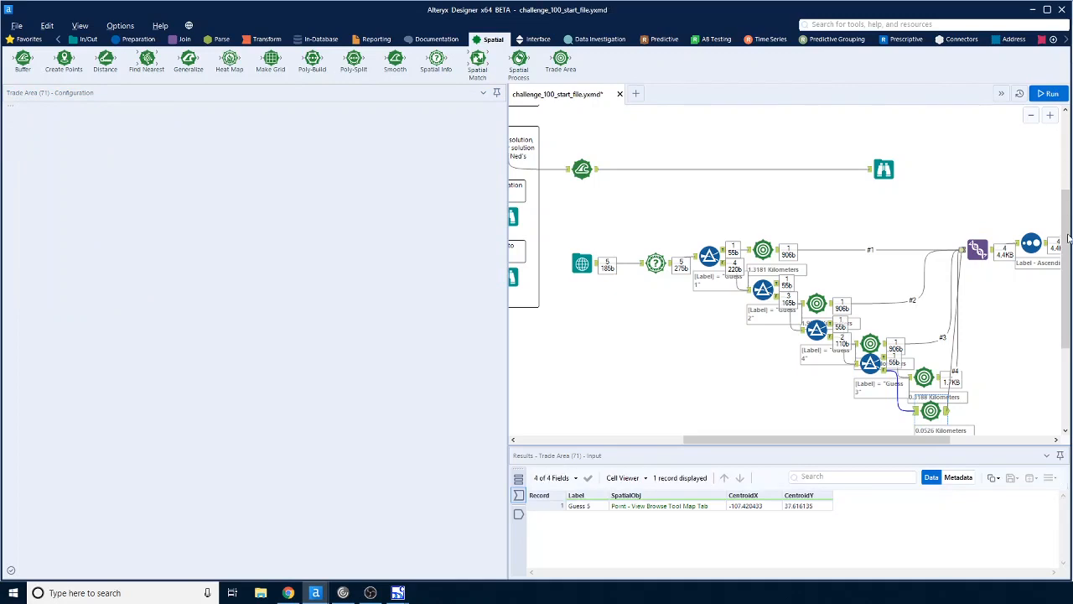
Examine on the Browse map where Guess 5's highlighted trade area meets the boundaries of the other guesses' areas
{"action": "left_click_drag", "start_coordinate": [903, 442], "coordinate": [1021, 445]}
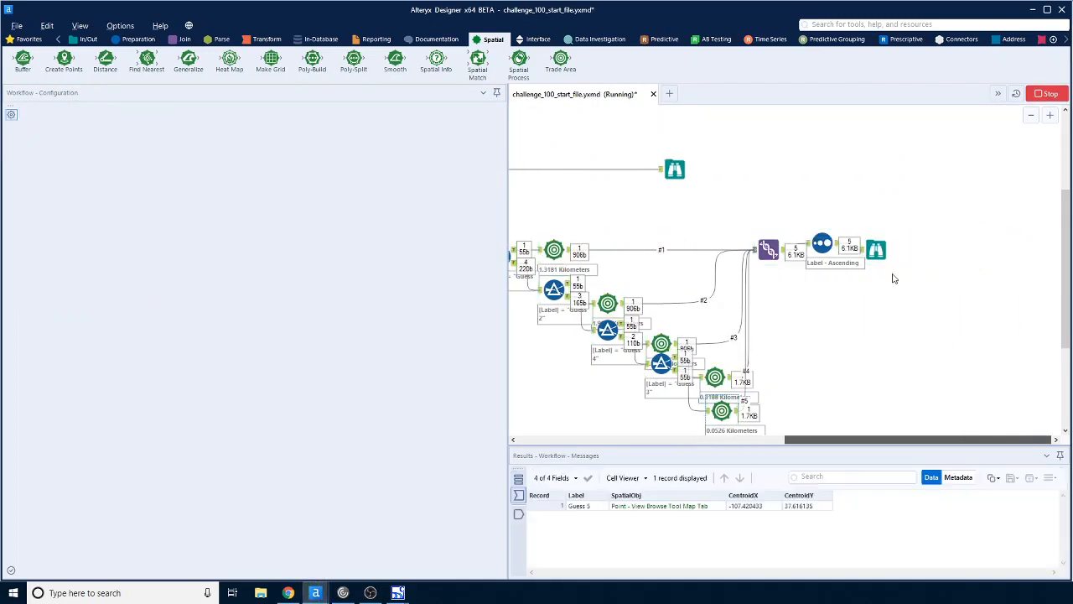
{"action": "left_click", "coordinate": [877, 250]}
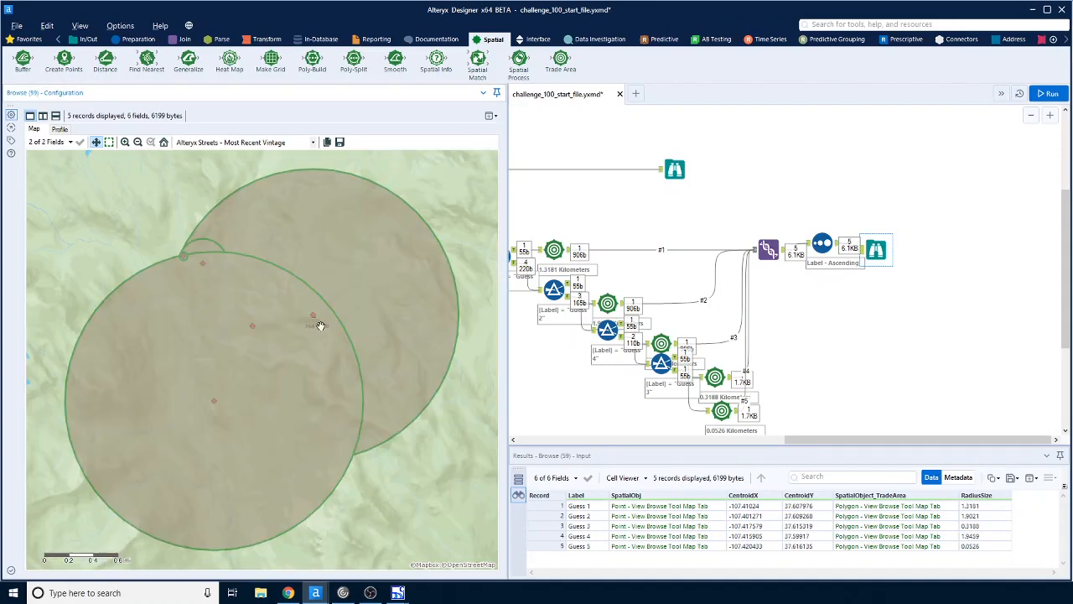
{"action": "left_click", "coordinate": [905, 549]}
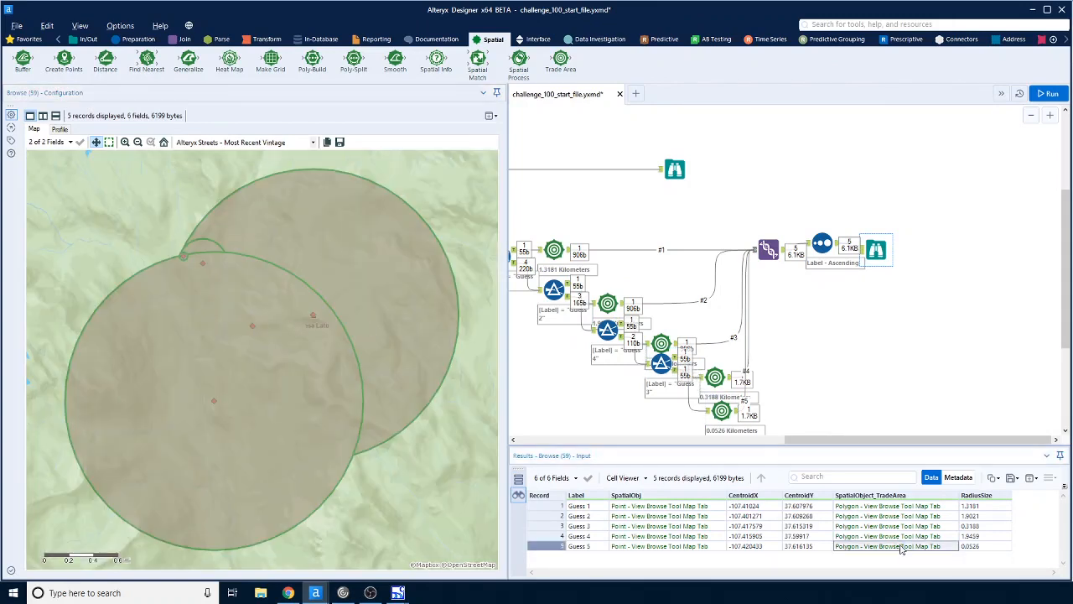
{"action": "scroll", "coordinate": [200, 273], "scroll_direction": "up", "scroll_amount": 1}
{"action": "scroll", "coordinate": [200, 273], "scroll_direction": "up", "scroll_amount": 2}
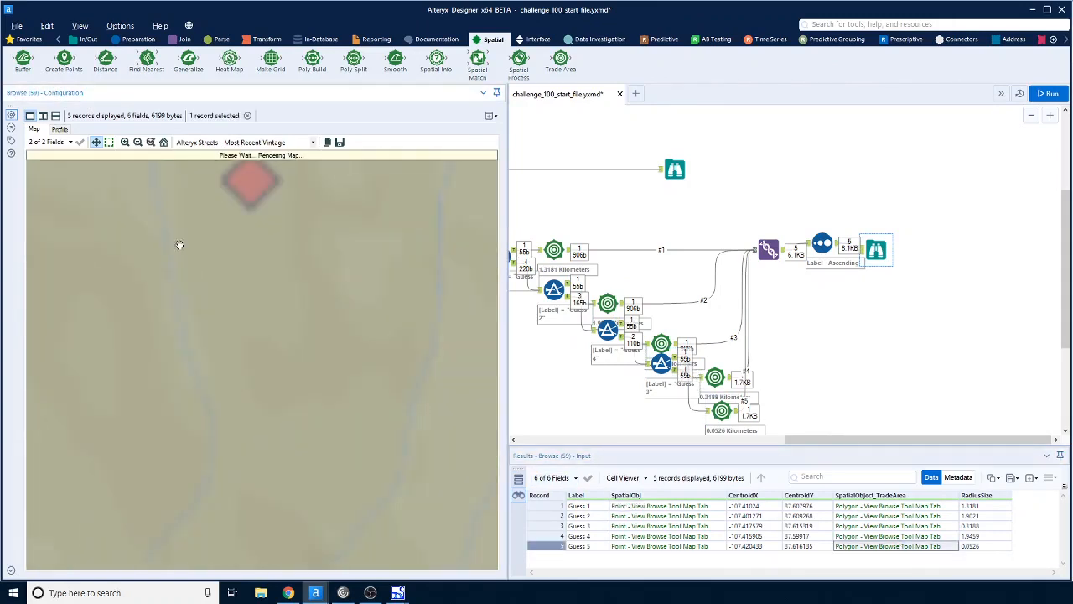
{"action": "left_click_drag", "start_coordinate": [135, 202], "coordinate": [435, 403]}
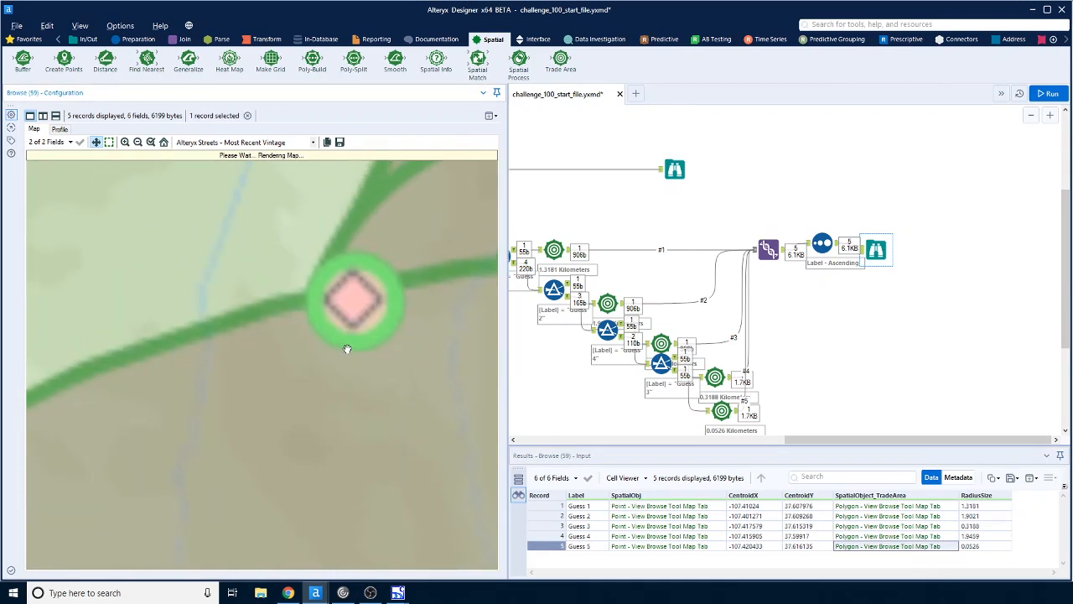
{"action": "scroll", "coordinate": [344, 348], "scroll_direction": "up", "scroll_amount": 1}
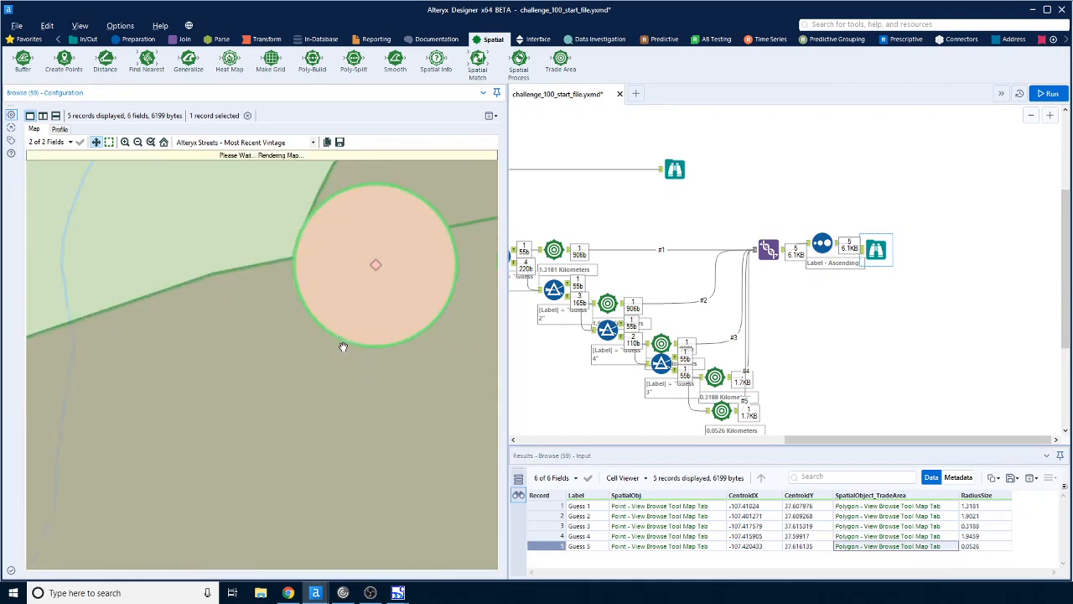
{"action": "left_click_drag", "start_coordinate": [344, 362], "coordinate": [421, 425]}
{"action": "left_click_drag", "start_coordinate": [394, 366], "coordinate": [317, 389]}
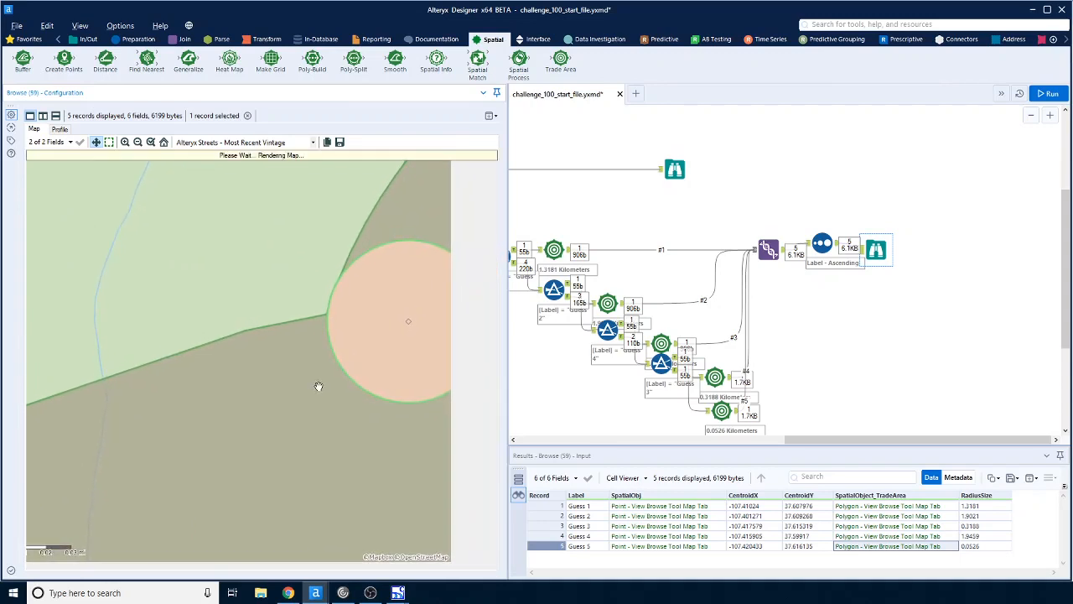
{"action": "scroll", "coordinate": [397, 376], "scroll_direction": "down", "scroll_amount": 1}
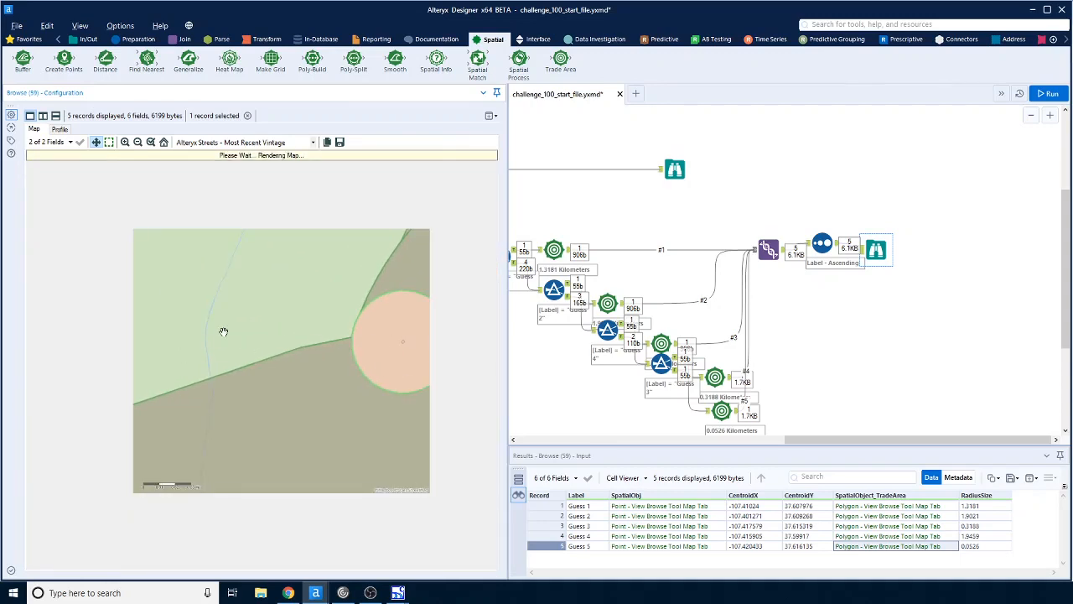